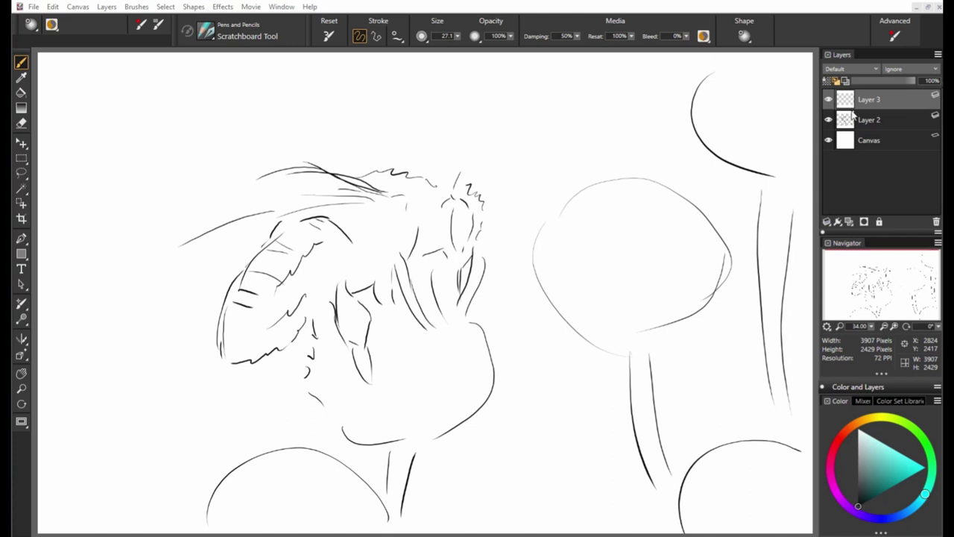
Move Layer 3 below Layer 2 and fill the bee's wing with beige
{"action": "left_click_drag", "start_coordinate": [854, 112], "coordinate": [880, 125]}
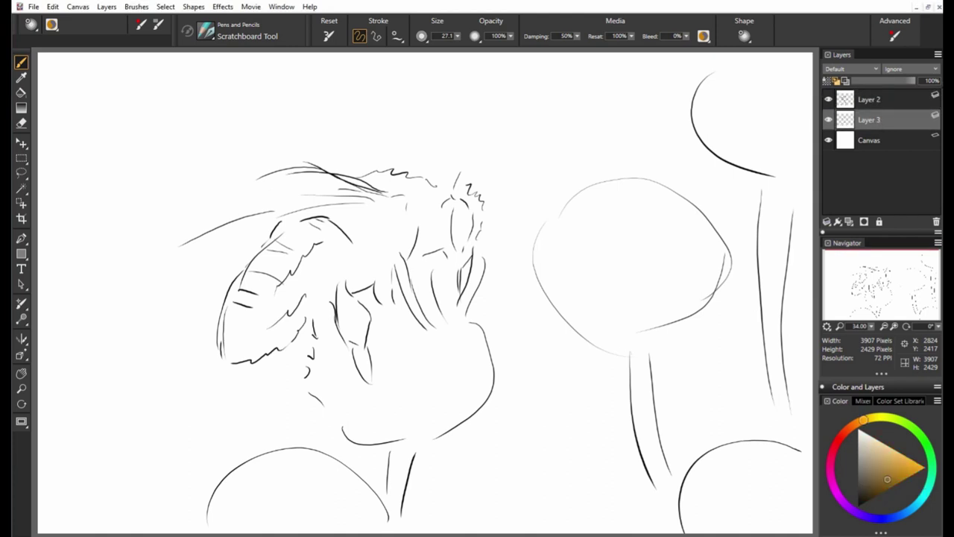
{"action": "mouse_move", "coordinate": [302, 237]}
{"action": "left_mouse_down"}
{"action": "mouse_move", "coordinate": [250, 313]}
{"action": "mouse_move", "coordinate": [283, 218]}
{"action": "left_mouse_up"}
{"action": "left_click_drag", "start_coordinate": [246, 269], "coordinate": [250, 350]}
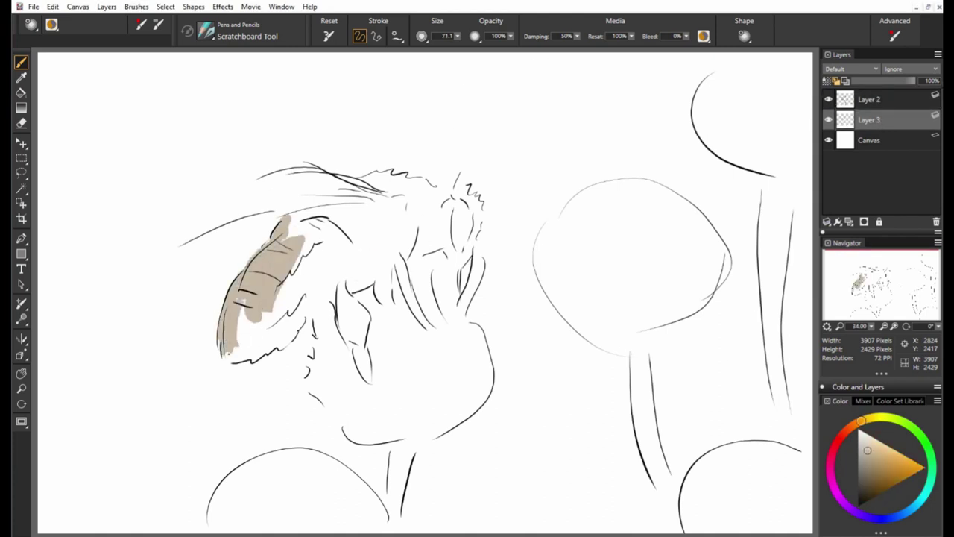
{"action": "mouse_move", "coordinate": [224, 306]}
{"action": "left_mouse_down"}
{"action": "mouse_move", "coordinate": [257, 362]}
{"action": "mouse_move", "coordinate": [290, 321]}
{"action": "mouse_move", "coordinate": [325, 330]}
{"action": "mouse_move", "coordinate": [350, 299]}
{"action": "mouse_move", "coordinate": [358, 365]}
{"action": "mouse_move", "coordinate": [313, 366]}
{"action": "mouse_move", "coordinate": [328, 417]}
{"action": "mouse_move", "coordinate": [417, 432]}
{"action": "mouse_move", "coordinate": [388, 305]}
{"action": "left_mouse_up"}
Paint beige over the bee's body and legs, the stem and the lower-left arch
{"action": "mouse_move", "coordinate": [381, 270]}
{"action": "left_mouse_down"}
{"action": "mouse_move", "coordinate": [448, 298]}
{"action": "mouse_move", "coordinate": [440, 246]}
{"action": "mouse_move", "coordinate": [469, 298]}
{"action": "mouse_move", "coordinate": [445, 336]}
{"action": "mouse_move", "coordinate": [488, 402]}
{"action": "mouse_move", "coordinate": [419, 429]}
{"action": "mouse_move", "coordinate": [403, 522]}
{"action": "left_mouse_up"}
{"action": "left_click_drag", "start_coordinate": [418, 432], "coordinate": [398, 514]}
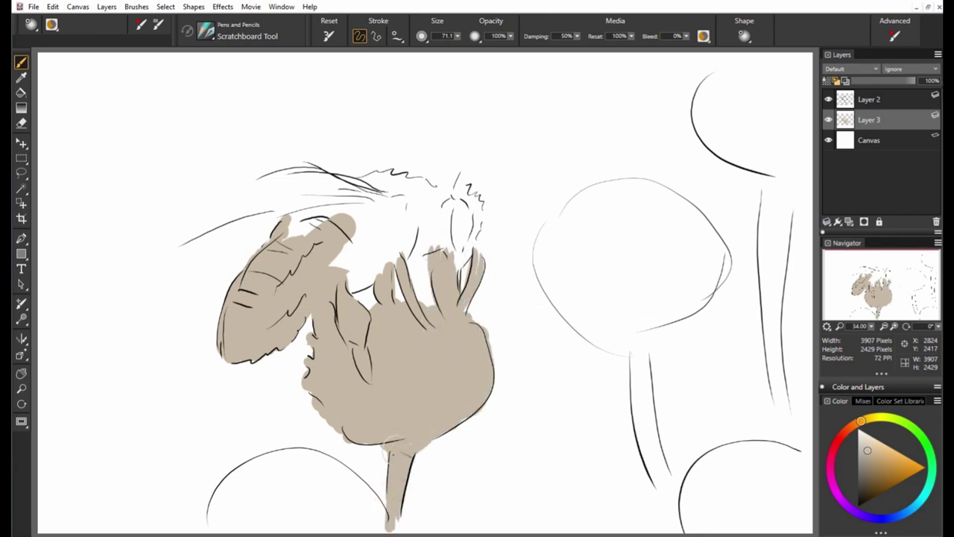
{"action": "mouse_move", "coordinate": [224, 515]}
{"action": "left_mouse_down"}
{"action": "mouse_move", "coordinate": [291, 456]}
{"action": "mouse_move", "coordinate": [384, 522]}
{"action": "left_mouse_up"}
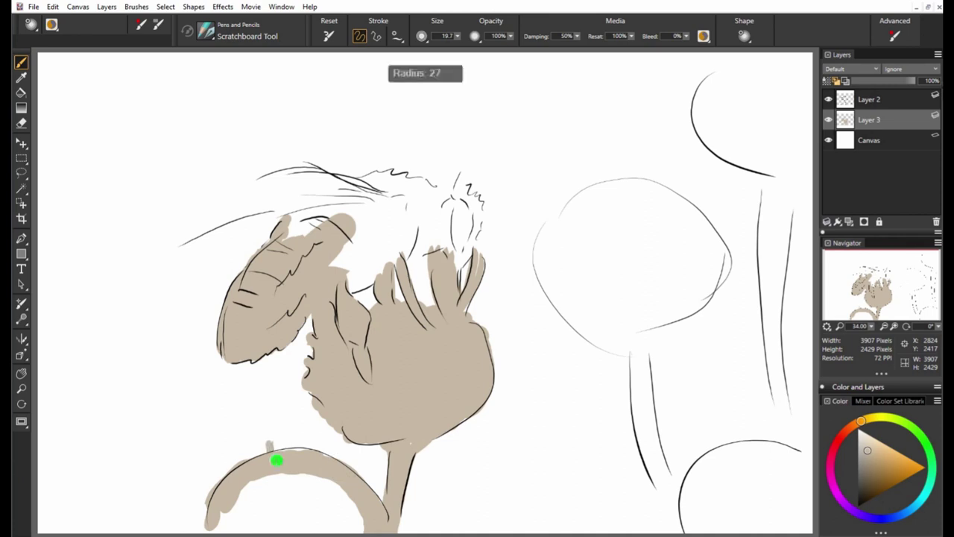
With a smaller flat brush, fill the lower-left arch and flower cap solid beige
{"action": "key", "text": "b"}
{"action": "left_click_drag", "start_coordinate": [291, 448], "coordinate": [268, 439]}
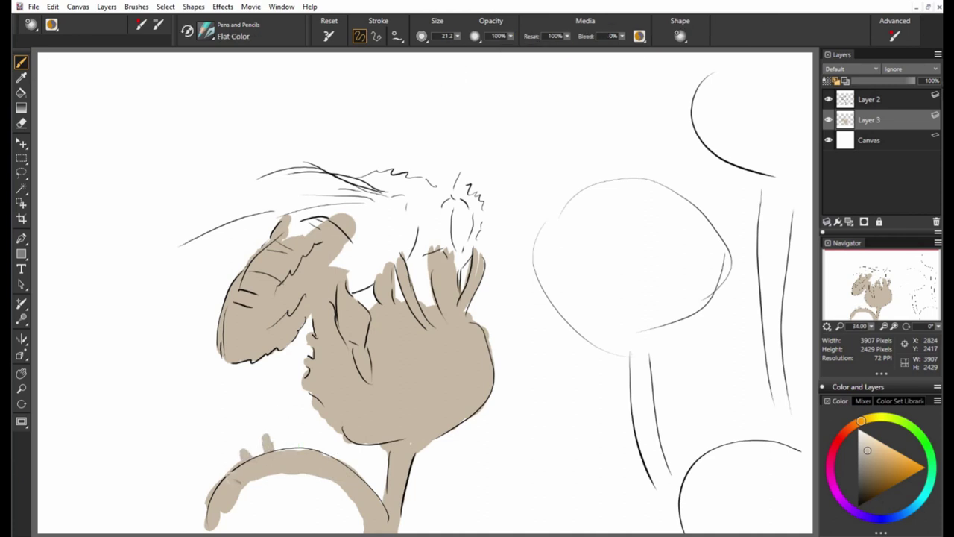
{"action": "left_click_drag", "start_coordinate": [195, 526], "coordinate": [293, 468]}
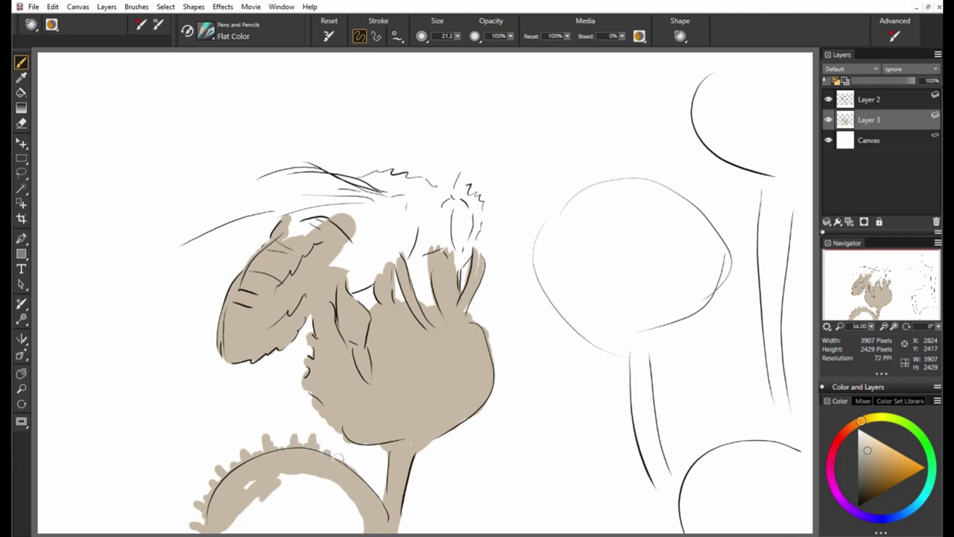
{"action": "left_click_drag", "start_coordinate": [383, 497], "coordinate": [224, 514]}
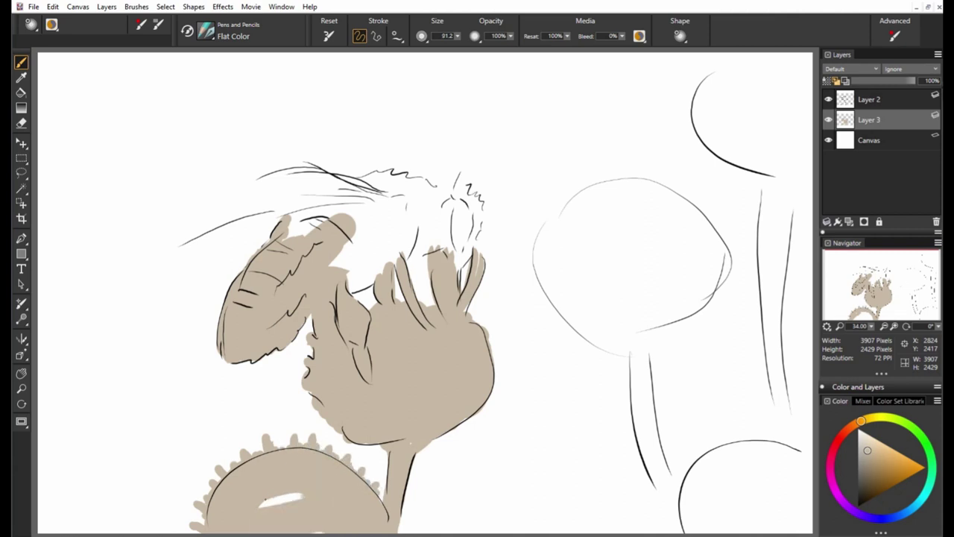
{"action": "key", "text": "bracketleft"}
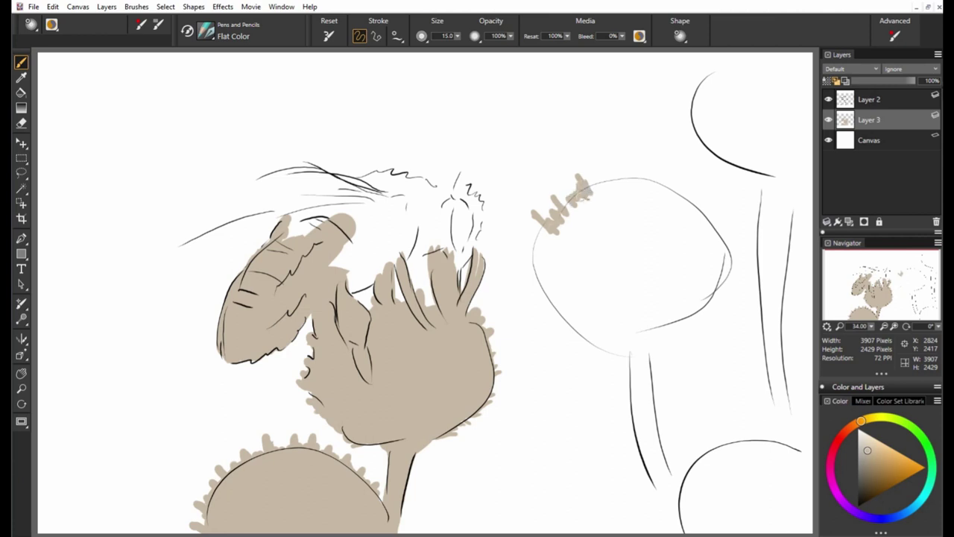
{"action": "key", "text": "bracketright"}
Paint fuzzy beige over the round flower head and along the top-right cap's rim
{"action": "mouse_move", "coordinate": [589, 198]}
{"action": "left_mouse_down"}
{"action": "mouse_move", "coordinate": [596, 179]}
{"action": "mouse_move", "coordinate": [619, 168]}
{"action": "left_mouse_up"}
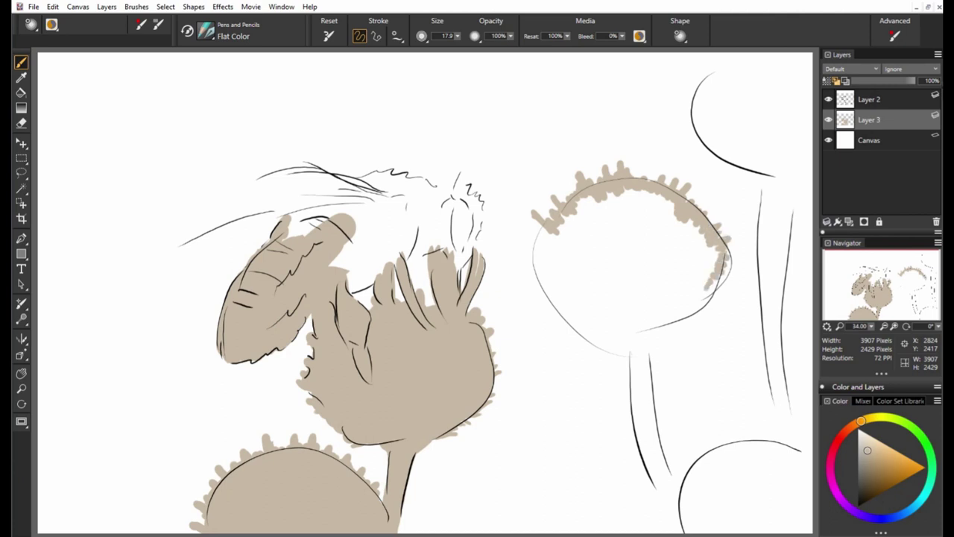
{"action": "left_click_drag", "start_coordinate": [541, 283], "coordinate": [594, 336]}
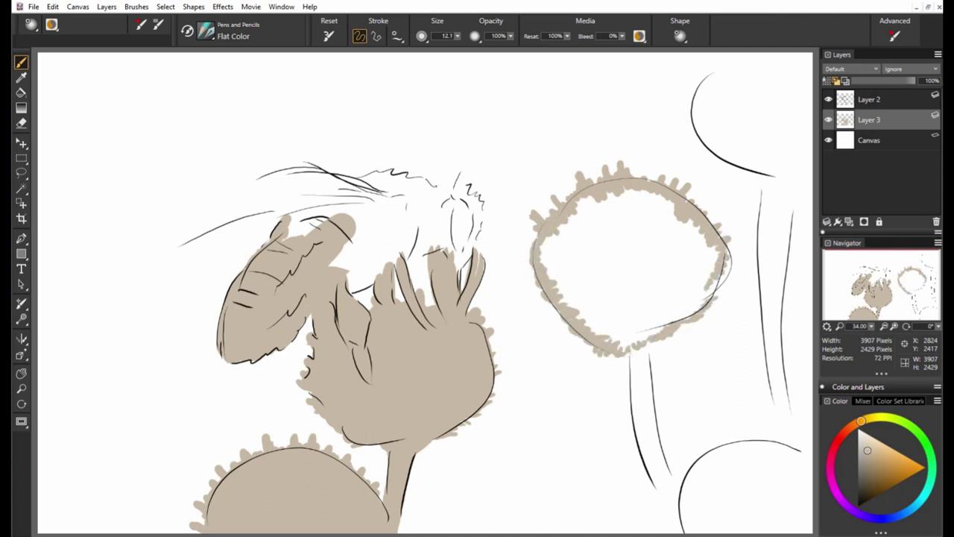
{"action": "mouse_move", "coordinate": [701, 269]}
{"action": "left_mouse_down"}
{"action": "mouse_move", "coordinate": [581, 209]}
{"action": "mouse_move", "coordinate": [567, 298]}
{"action": "mouse_move", "coordinate": [708, 261]}
{"action": "mouse_move", "coordinate": [680, 289]}
{"action": "mouse_move", "coordinate": [684, 227]}
{"action": "mouse_move", "coordinate": [634, 261]}
{"action": "mouse_move", "coordinate": [589, 239]}
{"action": "left_mouse_up"}
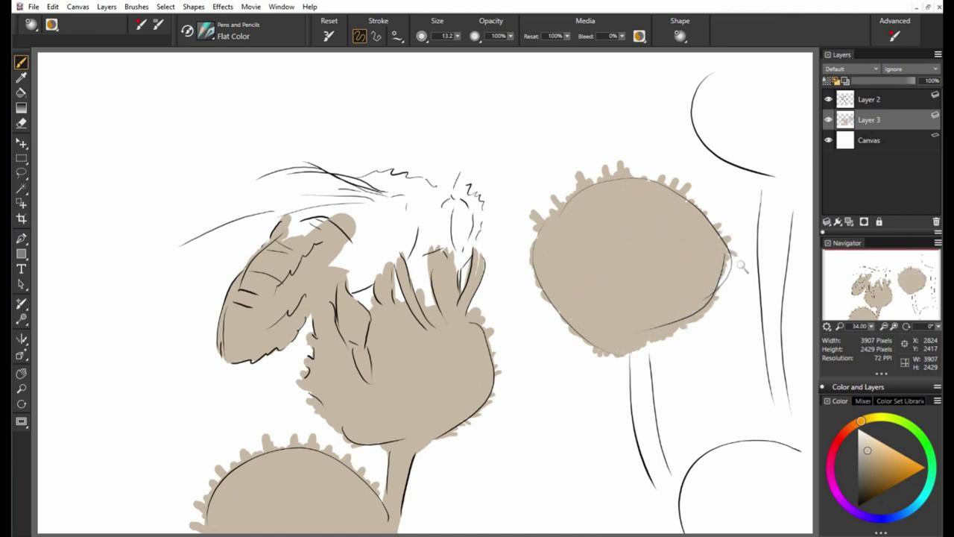
{"action": "mouse_move", "coordinate": [705, 74]}
{"action": "left_mouse_down"}
{"action": "mouse_move", "coordinate": [809, 86]}
{"action": "mouse_move", "coordinate": [698, 114]}
{"action": "mouse_move", "coordinate": [697, 127]}
{"action": "mouse_move", "coordinate": [746, 168]}
{"action": "mouse_move", "coordinate": [790, 186]}
{"action": "mouse_move", "coordinate": [771, 208]}
{"action": "mouse_move", "coordinate": [768, 328]}
{"action": "mouse_move", "coordinate": [772, 417]}
{"action": "mouse_move", "coordinate": [779, 268]}
{"action": "mouse_move", "coordinate": [775, 429]}
{"action": "mouse_move", "coordinate": [794, 451]}
{"action": "left_mouse_up"}
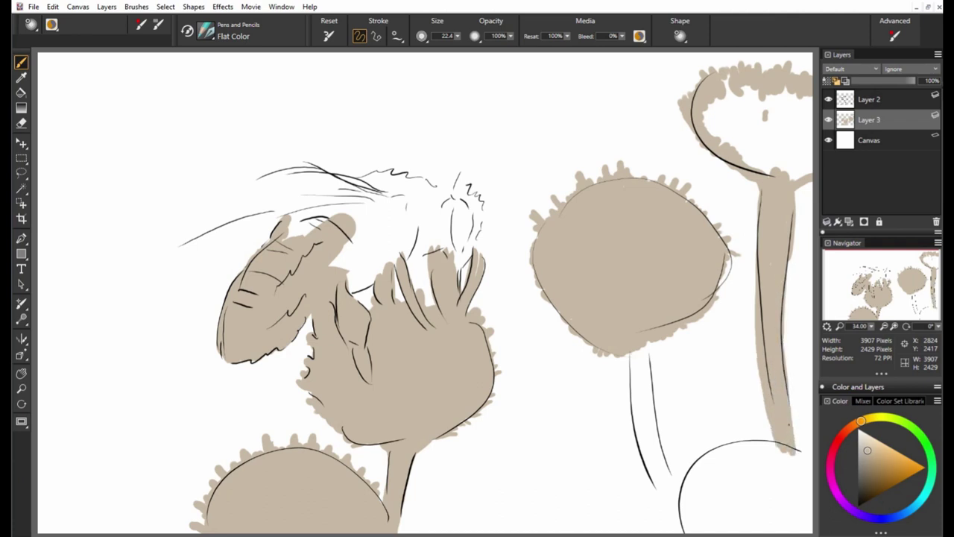
Fill the right-hand stems and the bottom-right cap's top with beige
{"action": "mouse_move", "coordinate": [630, 346]}
{"action": "left_mouse_down"}
{"action": "mouse_move", "coordinate": [637, 447]}
{"action": "mouse_move", "coordinate": [658, 461]}
{"action": "mouse_move", "coordinate": [675, 515]}
{"action": "left_mouse_up"}
{"action": "left_click_drag", "start_coordinate": [657, 466], "coordinate": [680, 531]}
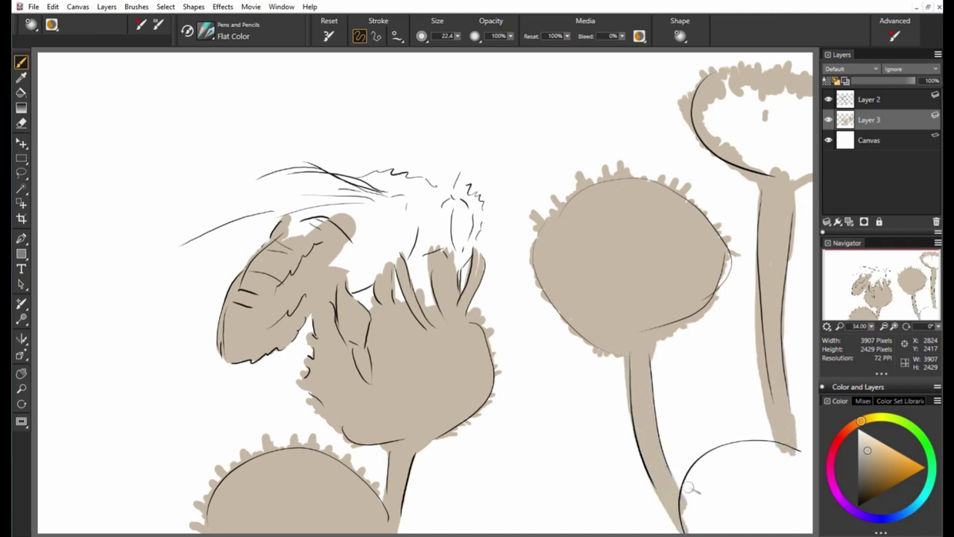
{"action": "mouse_move", "coordinate": [682, 470]}
{"action": "left_mouse_down"}
{"action": "mouse_move", "coordinate": [741, 433]}
{"action": "mouse_move", "coordinate": [805, 458]}
{"action": "mouse_move", "coordinate": [693, 492]}
{"action": "mouse_move", "coordinate": [802, 477]}
{"action": "mouse_move", "coordinate": [689, 525]}
{"action": "left_mouse_up"}
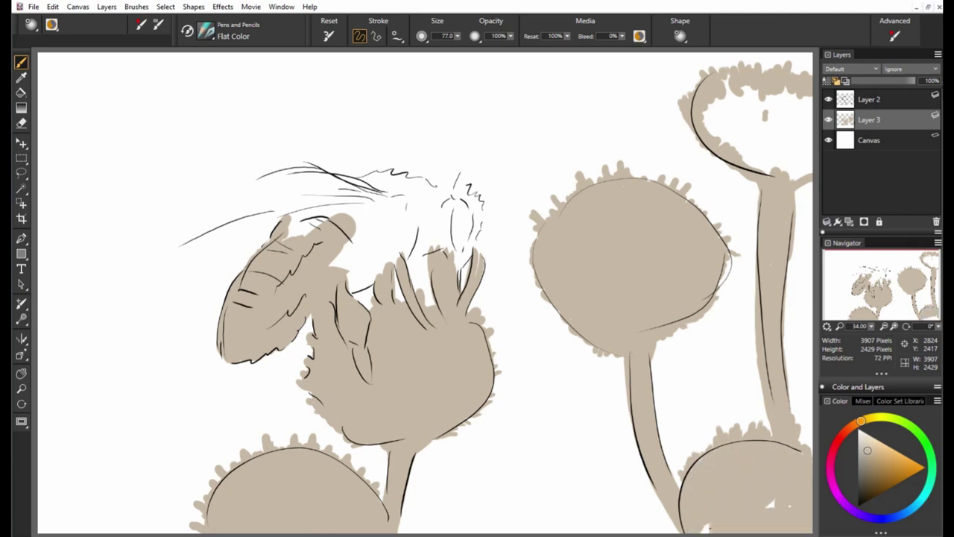
{"action": "left_click_drag", "start_coordinate": [458, 179], "coordinate": [480, 265]}
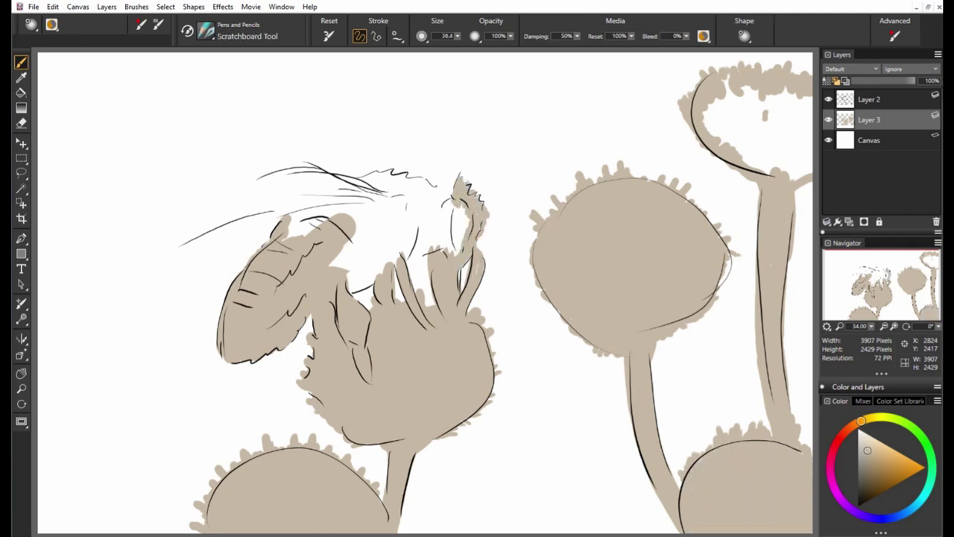
Fill beige over the bee's head, antenna, remaining gaps and the top-right flower cap
{"action": "left_click_drag", "start_coordinate": [456, 205], "coordinate": [447, 249]}
{"action": "mouse_move", "coordinate": [364, 182]}
{"action": "left_mouse_down"}
{"action": "mouse_move", "coordinate": [377, 173]}
{"action": "mouse_move", "coordinate": [429, 201]}
{"action": "mouse_move", "coordinate": [440, 265]}
{"action": "mouse_move", "coordinate": [257, 179]}
{"action": "mouse_move", "coordinate": [340, 192]}
{"action": "left_mouse_up"}
{"action": "left_click_drag", "start_coordinate": [269, 192], "coordinate": [402, 202]}
{"action": "mouse_move", "coordinate": [283, 231]}
{"action": "left_mouse_down"}
{"action": "mouse_move", "coordinate": [380, 212]}
{"action": "mouse_move", "coordinate": [425, 261]}
{"action": "left_mouse_up"}
{"action": "left_click_drag", "start_coordinate": [335, 261], "coordinate": [402, 257]}
{"action": "left_click_drag", "start_coordinate": [351, 280], "coordinate": [369, 294]}
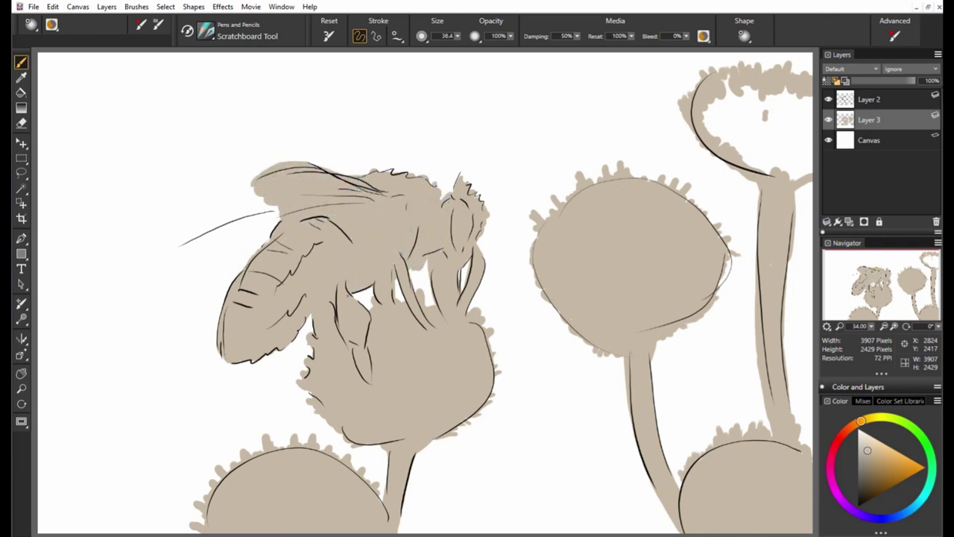
{"action": "left_click_drag", "start_coordinate": [276, 218], "coordinate": [186, 243]}
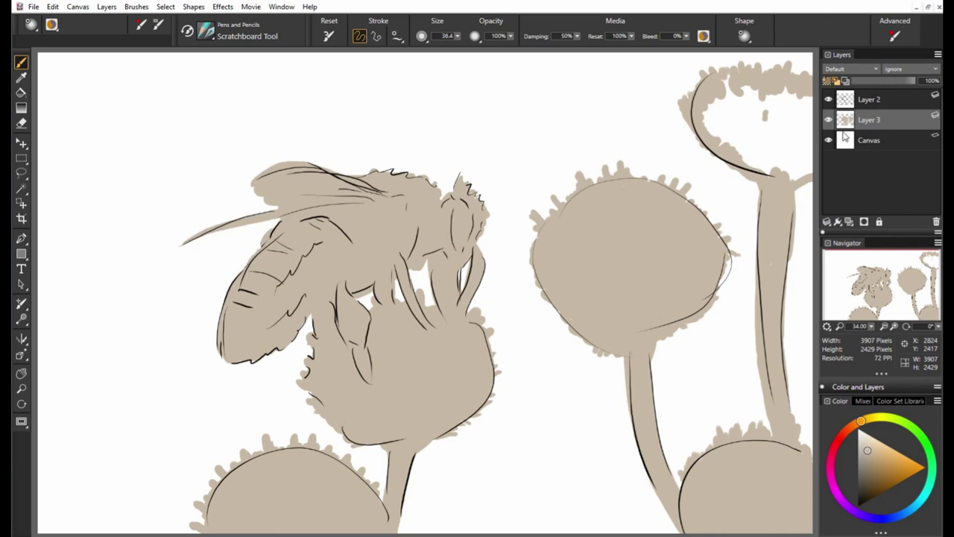
{"action": "mouse_move", "coordinate": [791, 97]}
{"action": "left_mouse_down"}
{"action": "mouse_move", "coordinate": [776, 176]}
{"action": "mouse_move", "coordinate": [712, 146]}
{"action": "mouse_move", "coordinate": [746, 175]}
{"action": "left_mouse_up"}
Paint an olive upper wing, ochre thorax fuzz and a black eye on the bee
{"action": "left_click", "coordinate": [467, 341], "text": "alt"}
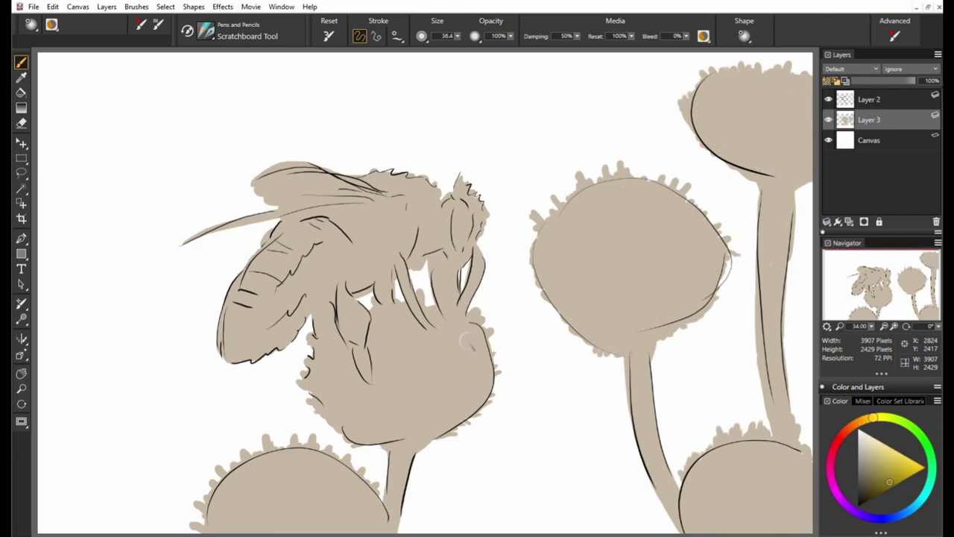
{"action": "mouse_move", "coordinate": [257, 179]}
{"action": "left_mouse_down"}
{"action": "mouse_move", "coordinate": [336, 176]}
{"action": "mouse_move", "coordinate": [340, 186]}
{"action": "mouse_move", "coordinate": [317, 195]}
{"action": "mouse_move", "coordinate": [285, 179]}
{"action": "mouse_move", "coordinate": [340, 185]}
{"action": "mouse_move", "coordinate": [323, 177]}
{"action": "left_mouse_up"}
{"action": "mouse_move", "coordinate": [380, 186]}
{"action": "left_mouse_down"}
{"action": "mouse_move", "coordinate": [429, 185]}
{"action": "mouse_move", "coordinate": [478, 204]}
{"action": "left_mouse_up"}
{"action": "left_click", "coordinate": [885, 485]}
{"action": "left_click_drag", "start_coordinate": [510, 36], "coordinate": [488, 49]}
{"action": "left_click", "coordinate": [865, 500]}
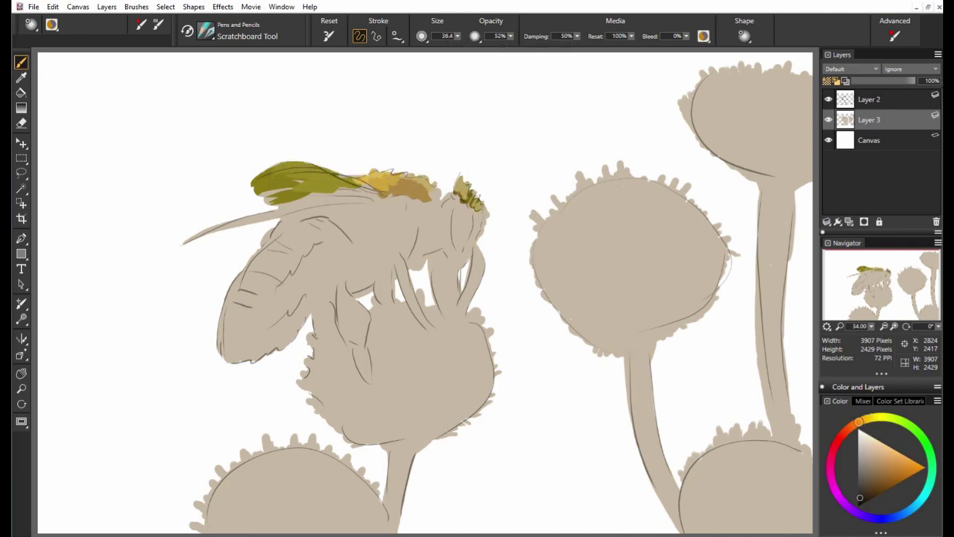
{"action": "mouse_move", "coordinate": [457, 203]}
{"action": "left_mouse_down"}
{"action": "mouse_move", "coordinate": [479, 261]}
{"action": "mouse_move", "coordinate": [459, 310]}
{"action": "left_mouse_up"}
At lower opacity, paint the dark proboscis, leg markings and abdomen stripes in dark brown
{"action": "left_click", "coordinate": [856, 422]}
{"action": "left_click", "coordinate": [868, 493]}
{"action": "left_click_drag", "start_coordinate": [456, 257], "coordinate": [438, 305]}
{"action": "left_click", "coordinate": [855, 425]}
{"action": "left_click", "coordinate": [865, 501]}
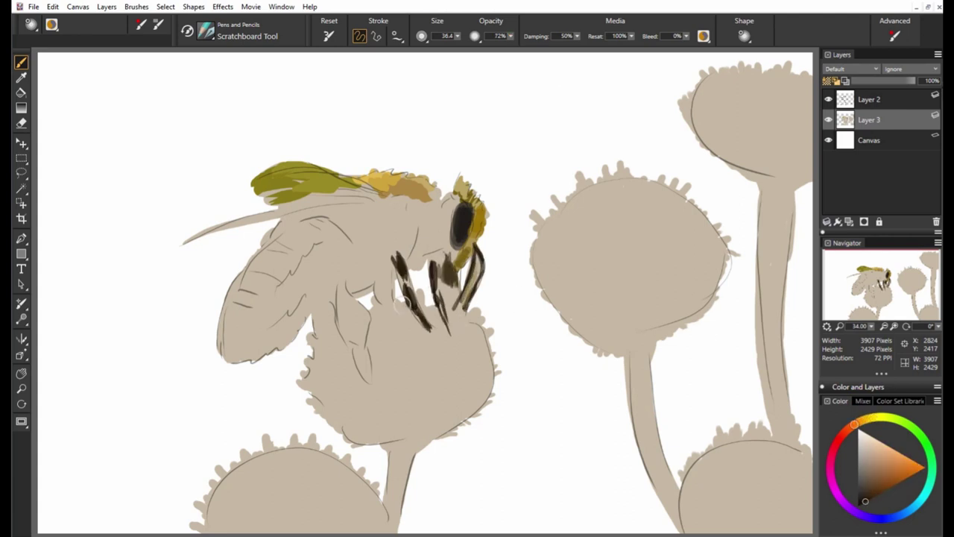
{"action": "left_click_drag", "start_coordinate": [355, 344], "coordinate": [369, 386]}
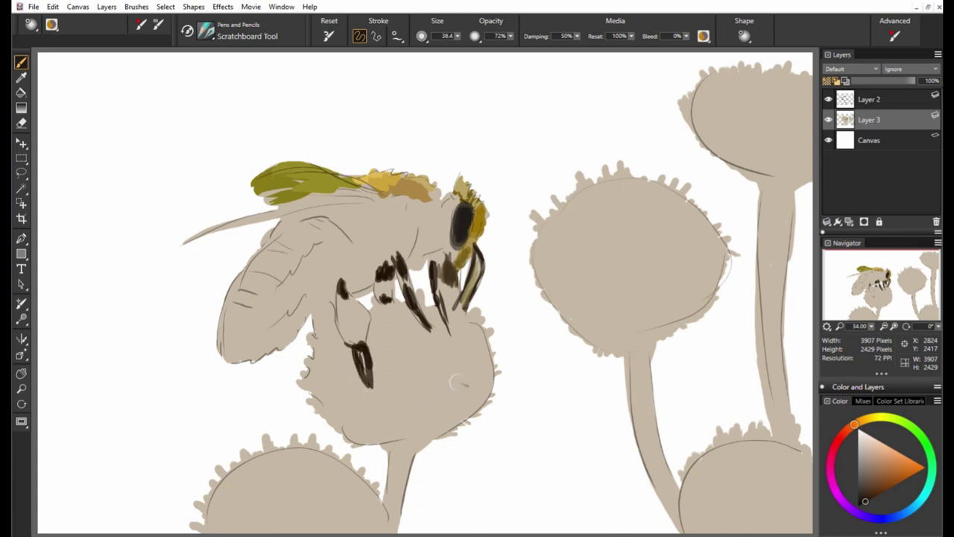
{"action": "left_click_drag", "start_coordinate": [243, 267], "coordinate": [288, 291]}
{"action": "left_click_drag", "start_coordinate": [267, 244], "coordinate": [299, 256]}
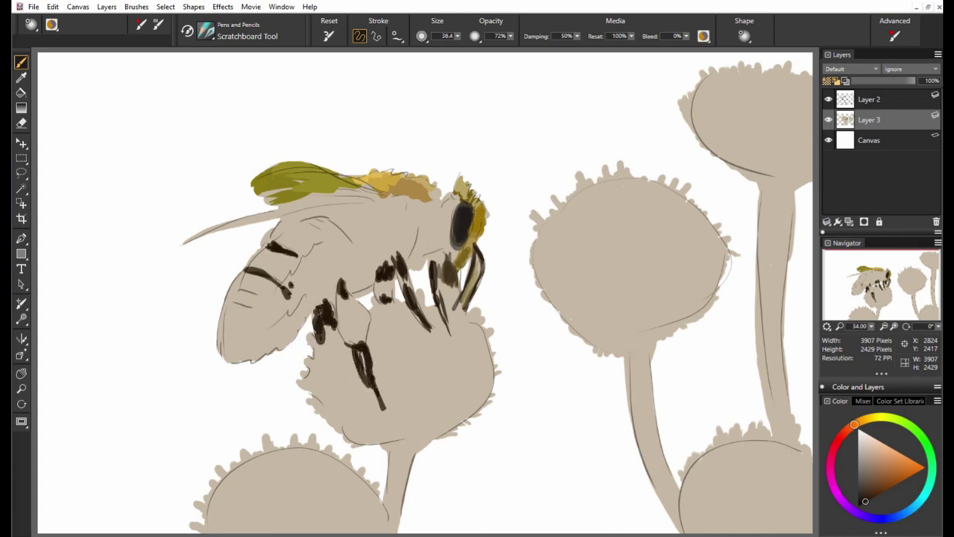
{"action": "left_click_drag", "start_coordinate": [261, 295], "coordinate": [231, 350]}
Darken the abdomen tip, recolour the antenna olive and add dark strokes along the wing base
{"action": "left_click_drag", "start_coordinate": [261, 320], "coordinate": [227, 343]}
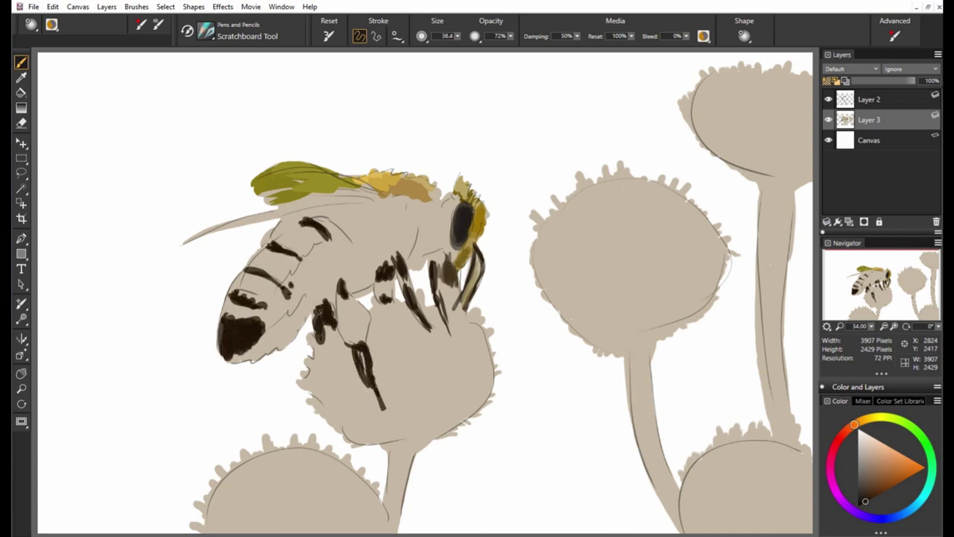
{"action": "left_click", "coordinate": [873, 418]}
{"action": "left_click_drag", "start_coordinate": [250, 224], "coordinate": [223, 328]}
{"action": "left_click", "coordinate": [885, 482]}
{"action": "left_click_drag", "start_coordinate": [289, 209], "coordinate": [184, 243]}
{"action": "left_click_drag", "start_coordinate": [283, 208], "coordinate": [362, 200]}
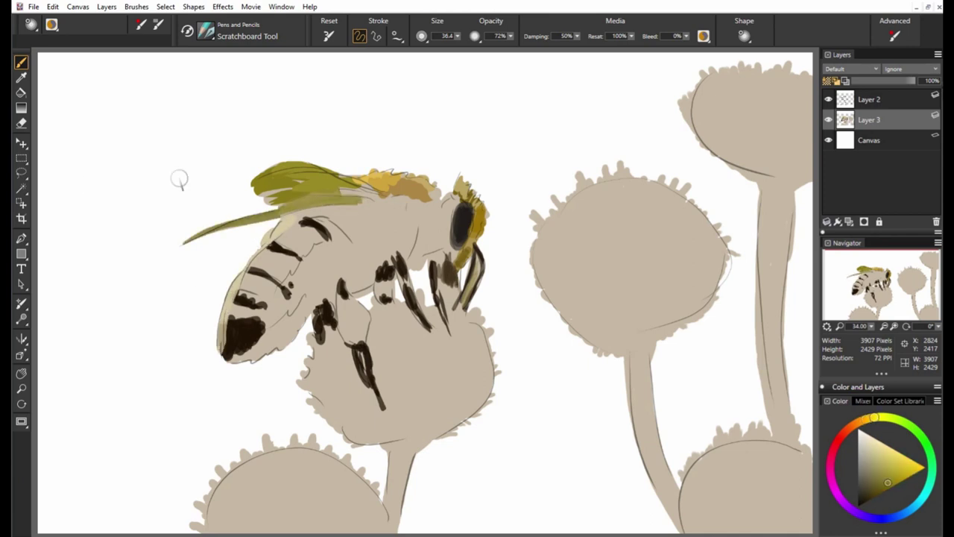
{"action": "mouse_move", "coordinate": [261, 190]}
{"action": "left_mouse_down"}
{"action": "mouse_move", "coordinate": [396, 190]}
{"action": "mouse_move", "coordinate": [369, 192]}
{"action": "mouse_move", "coordinate": [391, 223]}
{"action": "mouse_move", "coordinate": [283, 220]}
{"action": "left_mouse_up"}
Paint brown and ochre patches on the thorax and darken the area around the eye
{"action": "left_click", "coordinate": [377, 196], "text": "alt"}
{"action": "left_click", "coordinate": [382, 216], "text": "alt"}
{"action": "left_click", "coordinate": [423, 222], "text": "alt"}
{"action": "left_click", "coordinate": [384, 216], "text": "alt"}
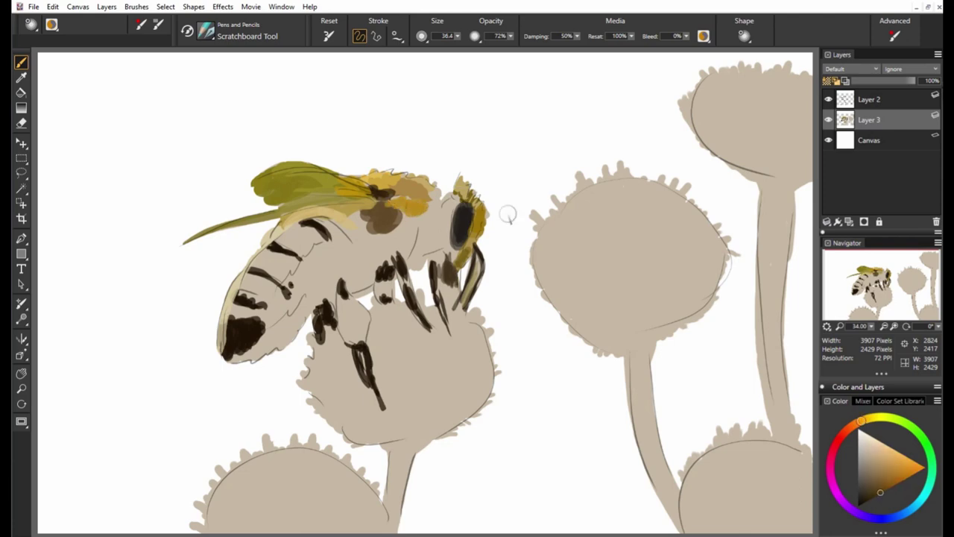
{"action": "mouse_move", "coordinate": [395, 205]}
{"action": "left_mouse_down"}
{"action": "mouse_move", "coordinate": [436, 212]}
{"action": "mouse_move", "coordinate": [425, 202]}
{"action": "mouse_move", "coordinate": [440, 241]}
{"action": "left_mouse_up"}
{"action": "left_click", "coordinate": [422, 203], "text": "alt"}
{"action": "left_click", "coordinate": [447, 220], "text": "alt"}
{"action": "mouse_move", "coordinate": [448, 196]}
{"action": "left_mouse_down"}
{"action": "mouse_move", "coordinate": [455, 239]}
{"action": "mouse_move", "coordinate": [440, 254]}
{"action": "mouse_move", "coordinate": [468, 291]}
{"action": "left_mouse_up"}
Paint dark strokes and ochre fuzz on the front legs, with olive-brown thorax and abdomen shading
{"action": "left_click", "coordinate": [437, 253], "text": "alt"}
{"action": "left_click", "coordinate": [451, 253], "text": "alt"}
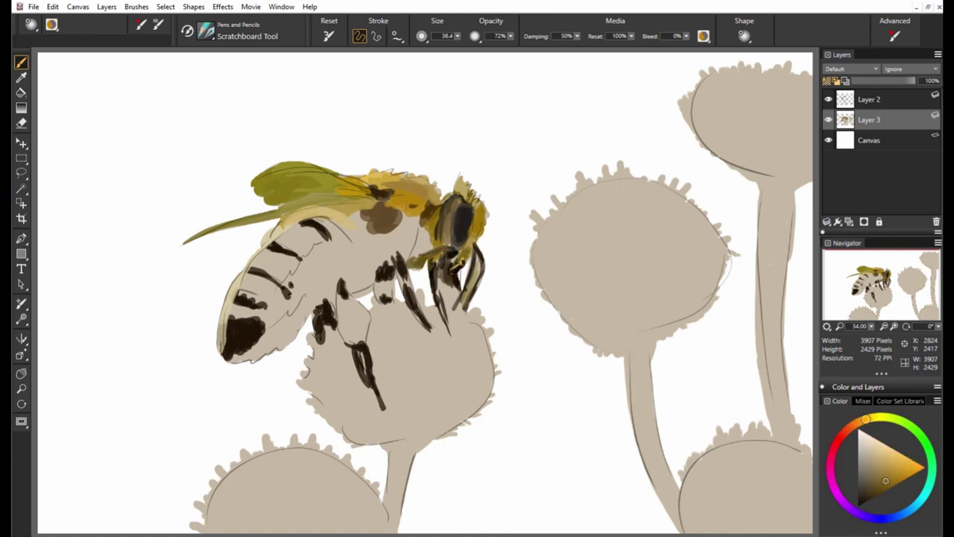
{"action": "left_click", "coordinate": [417, 239], "text": "alt"}
{"action": "left_click_drag", "start_coordinate": [419, 224], "coordinate": [428, 258]}
{"action": "mouse_move", "coordinate": [403, 212]}
{"action": "left_mouse_down"}
{"action": "mouse_move", "coordinate": [395, 253]}
{"action": "mouse_move", "coordinate": [367, 265]}
{"action": "left_mouse_up"}
{"action": "left_click_drag", "start_coordinate": [320, 224], "coordinate": [388, 250]}
{"action": "left_click", "coordinate": [381, 195], "text": "alt"}
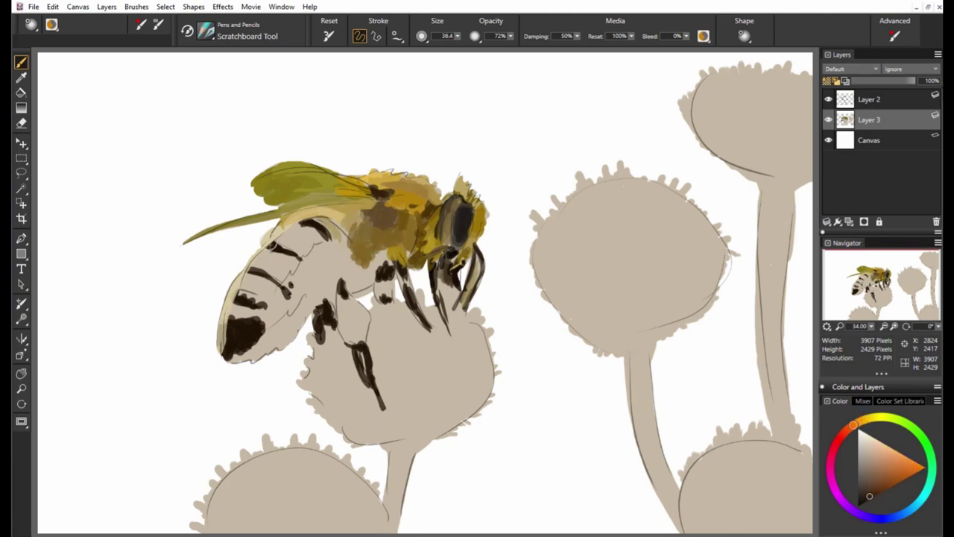
{"action": "mouse_move", "coordinate": [314, 246]}
{"action": "left_mouse_down"}
{"action": "mouse_move", "coordinate": [328, 264]}
{"action": "mouse_move", "coordinate": [258, 336]}
{"action": "left_mouse_up"}
{"action": "left_click_drag", "start_coordinate": [258, 351], "coordinate": [230, 360]}
Paint yellow-ochre bands across the bee's abdomen
{"action": "left_click_drag", "start_coordinate": [298, 313], "coordinate": [254, 358]}
{"action": "left_click_drag", "start_coordinate": [314, 291], "coordinate": [290, 328]}
{"action": "left_click_drag", "start_coordinate": [268, 295], "coordinate": [231, 325]}
{"action": "left_click_drag", "start_coordinate": [279, 270], "coordinate": [243, 302]}
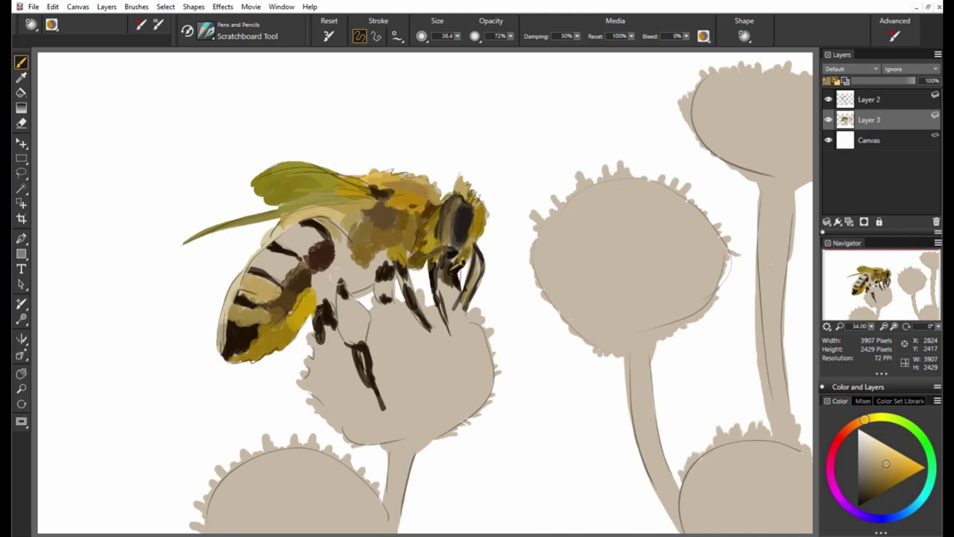
{"action": "left_click_drag", "start_coordinate": [302, 250], "coordinate": [250, 276]}
Darken the stripes across the bee's thorax and abdomen
{"action": "left_click_drag", "start_coordinate": [283, 224], "coordinate": [309, 245]}
{"action": "mouse_move", "coordinate": [294, 230]}
{"action": "left_mouse_down"}
{"action": "mouse_move", "coordinate": [325, 249]}
{"action": "mouse_move", "coordinate": [311, 260]}
{"action": "left_mouse_up"}
{"action": "left_click_drag", "start_coordinate": [425, 249], "coordinate": [441, 268]}
{"action": "left_click_drag", "start_coordinate": [383, 265], "coordinate": [399, 280]}
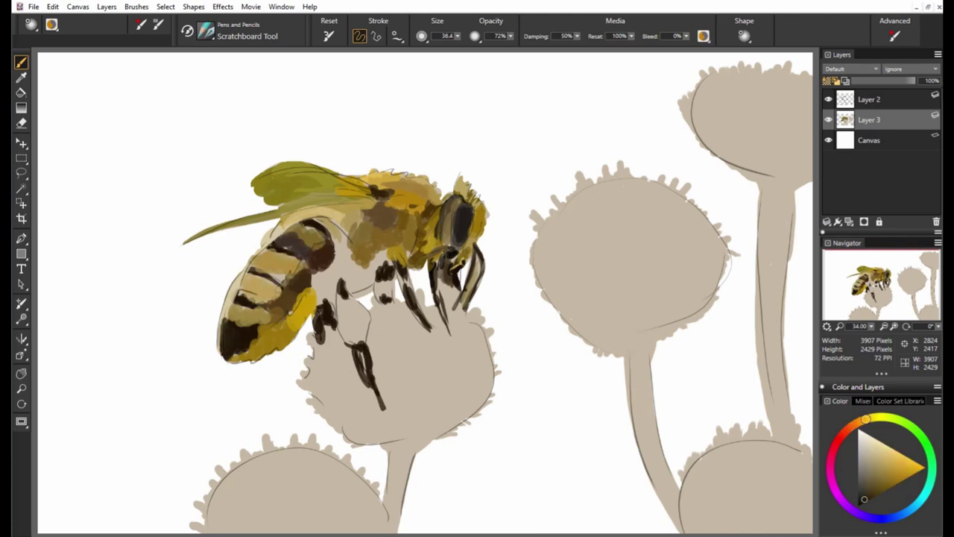
{"action": "left_click_drag", "start_coordinate": [247, 287], "coordinate": [227, 303]}
{"action": "left_click_drag", "start_coordinate": [286, 258], "coordinate": [243, 284]}
{"action": "left_click_drag", "start_coordinate": [312, 275], "coordinate": [296, 291]}
{"action": "left_click_drag", "start_coordinate": [297, 246], "coordinate": [265, 277]}
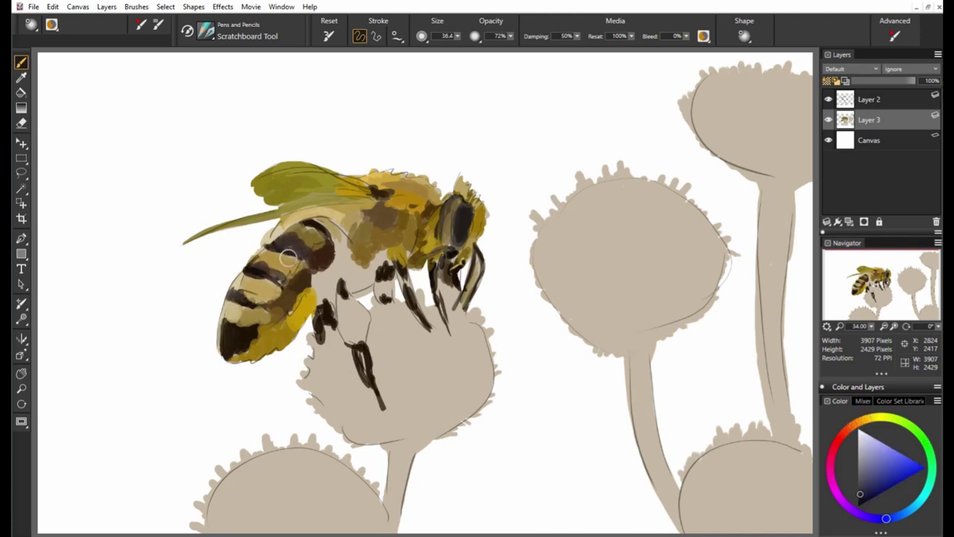
Shade the legs dark brown, highlight the lower thorax yellow and edge the flower head yellow
{"action": "left_click", "coordinate": [288, 257], "text": "alt"}
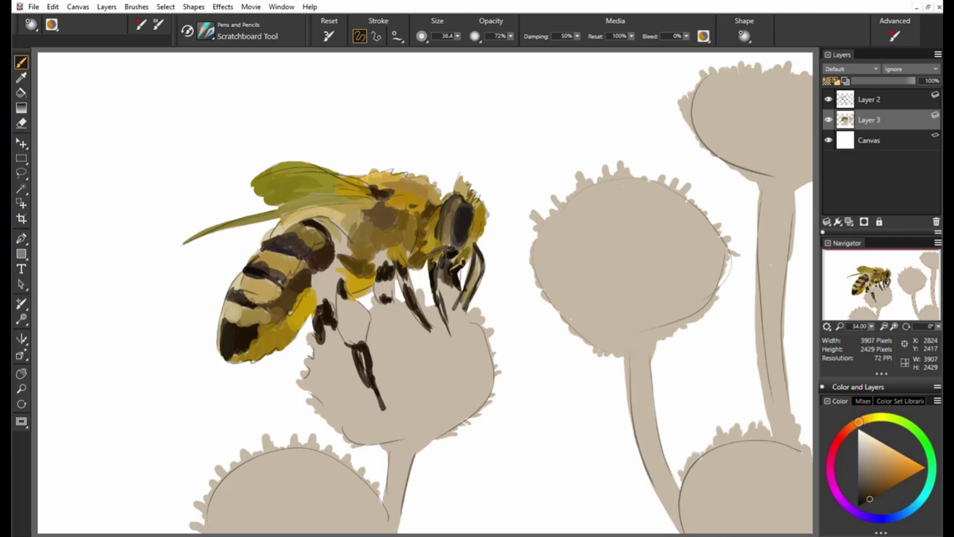
{"action": "mouse_move", "coordinate": [321, 217]}
{"action": "left_mouse_down"}
{"action": "mouse_move", "coordinate": [349, 249]}
{"action": "mouse_move", "coordinate": [325, 289]}
{"action": "mouse_move", "coordinate": [340, 300]}
{"action": "mouse_move", "coordinate": [328, 299]}
{"action": "left_mouse_up"}
{"action": "left_click", "coordinate": [337, 266], "text": "alt"}
{"action": "left_click", "coordinate": [331, 301], "text": "alt"}
{"action": "left_click", "coordinate": [328, 306], "text": "alt"}
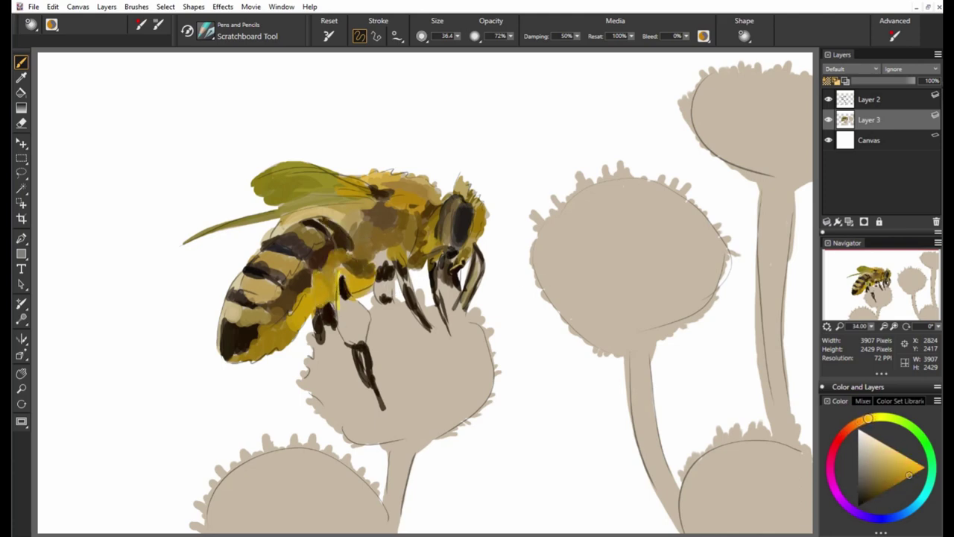
{"action": "left_click", "coordinate": [387, 247], "text": "alt"}
{"action": "left_click_drag", "start_coordinate": [373, 254], "coordinate": [393, 268]}
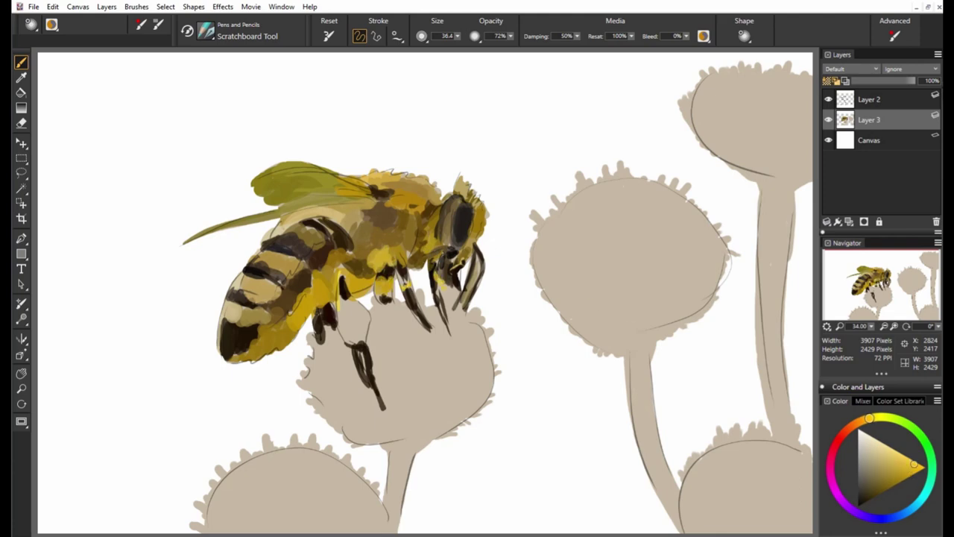
{"action": "mouse_move", "coordinate": [458, 312]}
{"action": "left_mouse_down"}
{"action": "mouse_move", "coordinate": [478, 332]}
{"action": "mouse_move", "coordinate": [432, 431]}
{"action": "left_mouse_up"}
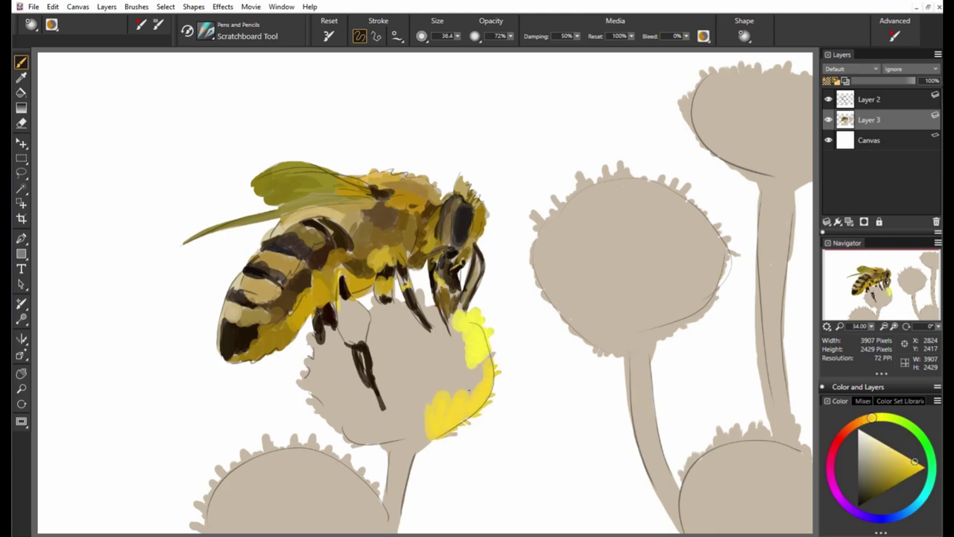
Add an orange-brown pollen stroke on the lower legs and paint the flower head under the bee yellow
{"action": "left_click", "coordinate": [384, 298], "text": "alt"}
{"action": "mouse_move", "coordinate": [373, 305]}
{"action": "left_mouse_down"}
{"action": "mouse_move", "coordinate": [403, 322]}
{"action": "mouse_move", "coordinate": [345, 336]}
{"action": "mouse_move", "coordinate": [372, 417]}
{"action": "left_mouse_up"}
{"action": "left_click", "coordinate": [462, 351], "text": "alt"}
{"action": "mouse_move", "coordinate": [371, 328]}
{"action": "left_mouse_down"}
{"action": "mouse_move", "coordinate": [381, 388]}
{"action": "mouse_move", "coordinate": [436, 384]}
{"action": "left_mouse_up"}
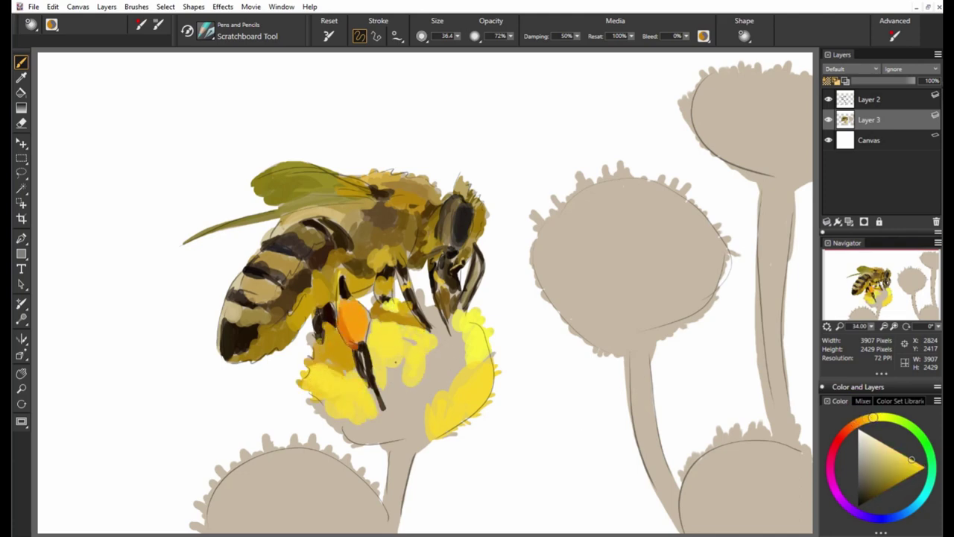
{"action": "mouse_move", "coordinate": [388, 358]}
{"action": "left_mouse_down"}
{"action": "mouse_move", "coordinate": [410, 402]}
{"action": "mouse_move", "coordinate": [466, 410]}
{"action": "left_mouse_up"}
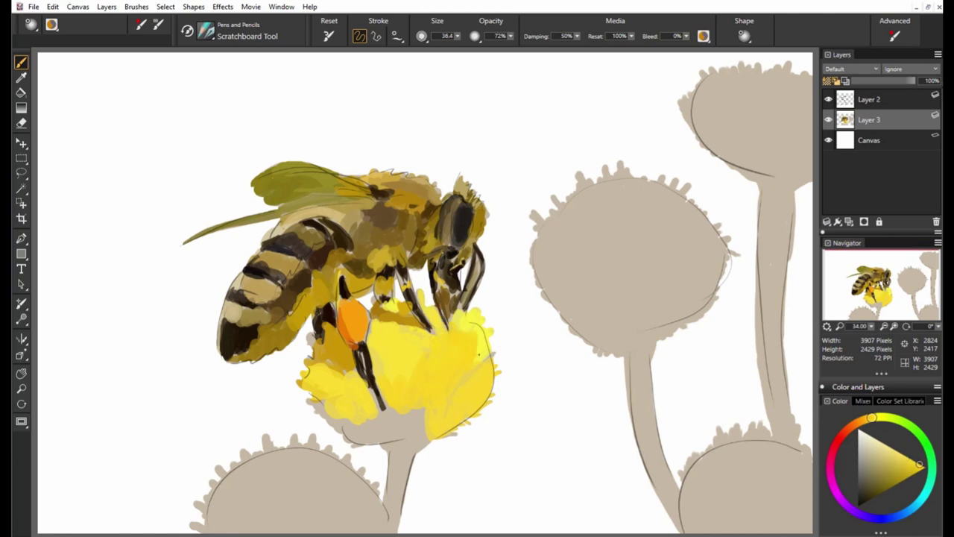
{"action": "left_click", "coordinate": [477, 358], "text": "alt"}
{"action": "left_click_drag", "start_coordinate": [392, 410], "coordinate": [425, 447]}
{"action": "left_click_drag", "start_coordinate": [339, 395], "coordinate": [392, 440]}
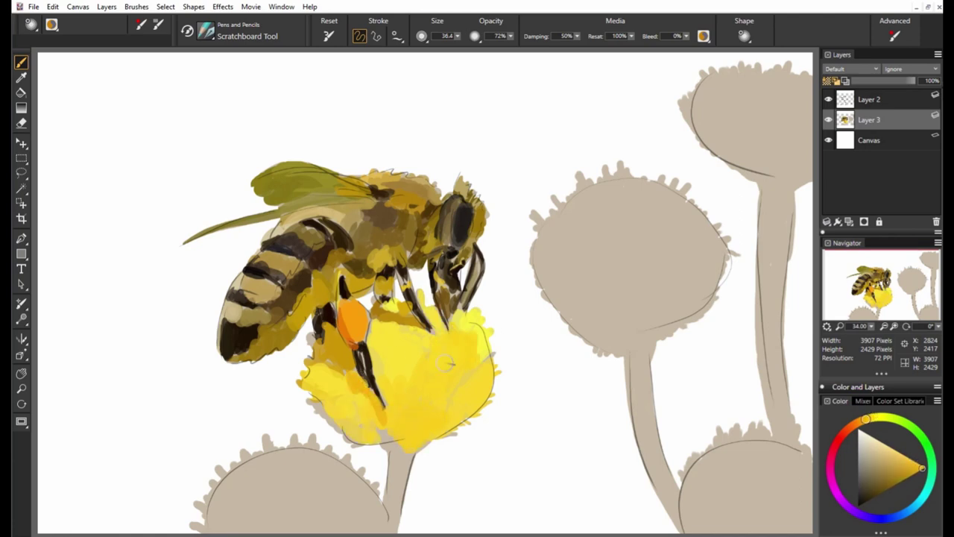
Add yellow-orange to the flower's lower-left and dark green at its base
{"action": "left_click", "coordinate": [604, 480], "text": "alt"}
{"action": "left_click", "coordinate": [321, 352], "text": "alt"}
{"action": "left_click_drag", "start_coordinate": [309, 340], "coordinate": [343, 436]}
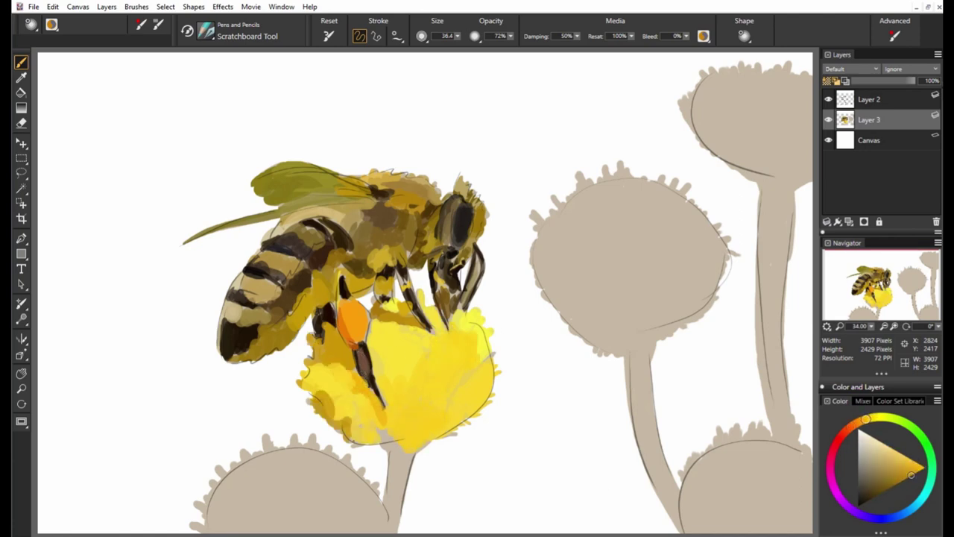
{"action": "mouse_move", "coordinate": [455, 431]}
{"action": "left_mouse_down"}
{"action": "mouse_move", "coordinate": [394, 469]}
{"action": "mouse_move", "coordinate": [390, 507]}
{"action": "left_mouse_up"}
Paint the middle seed head's rim and grey centre yellow
{"action": "mouse_move", "coordinate": [585, 336]}
{"action": "left_mouse_down"}
{"action": "mouse_move", "coordinate": [533, 233]}
{"action": "mouse_move", "coordinate": [600, 175]}
{"action": "mouse_move", "coordinate": [680, 193]}
{"action": "left_mouse_up"}
{"action": "left_click_drag", "start_coordinate": [690, 236], "coordinate": [716, 279]}
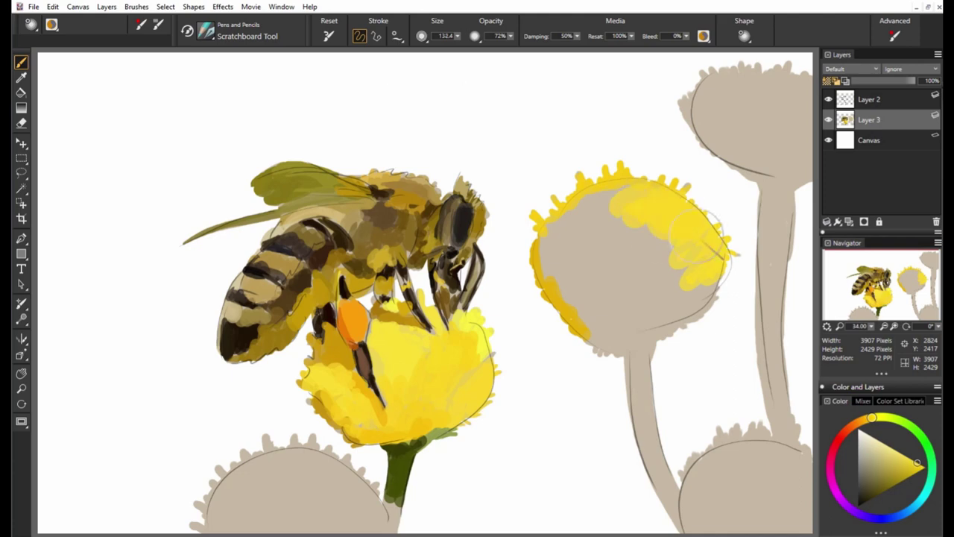
{"action": "mouse_move", "coordinate": [708, 224]}
{"action": "left_mouse_down"}
{"action": "mouse_move", "coordinate": [619, 205]}
{"action": "mouse_move", "coordinate": [552, 276]}
{"action": "left_mouse_up"}
{"action": "mouse_move", "coordinate": [649, 250]}
{"action": "left_mouse_down"}
{"action": "mouse_move", "coordinate": [657, 294]}
{"action": "mouse_move", "coordinate": [589, 261]}
{"action": "left_mouse_up"}
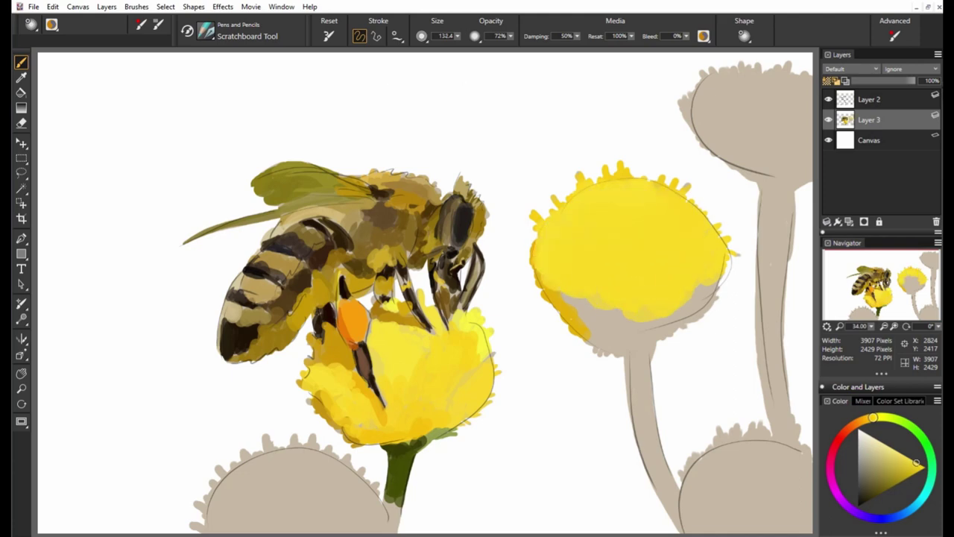
{"action": "mouse_move", "coordinate": [708, 291]}
{"action": "left_mouse_down"}
{"action": "mouse_move", "coordinate": [634, 339]}
{"action": "mouse_move", "coordinate": [709, 294]}
{"action": "left_mouse_up"}
{"action": "mouse_move", "coordinate": [589, 336]}
{"action": "left_mouse_down"}
{"action": "mouse_move", "coordinate": [555, 298]}
{"action": "mouse_move", "coordinate": [714, 273]}
{"action": "mouse_move", "coordinate": [590, 306]}
{"action": "mouse_move", "coordinate": [566, 302]}
{"action": "left_mouse_up"}
{"action": "left_click_drag", "start_coordinate": [552, 328], "coordinate": [540, 246]}
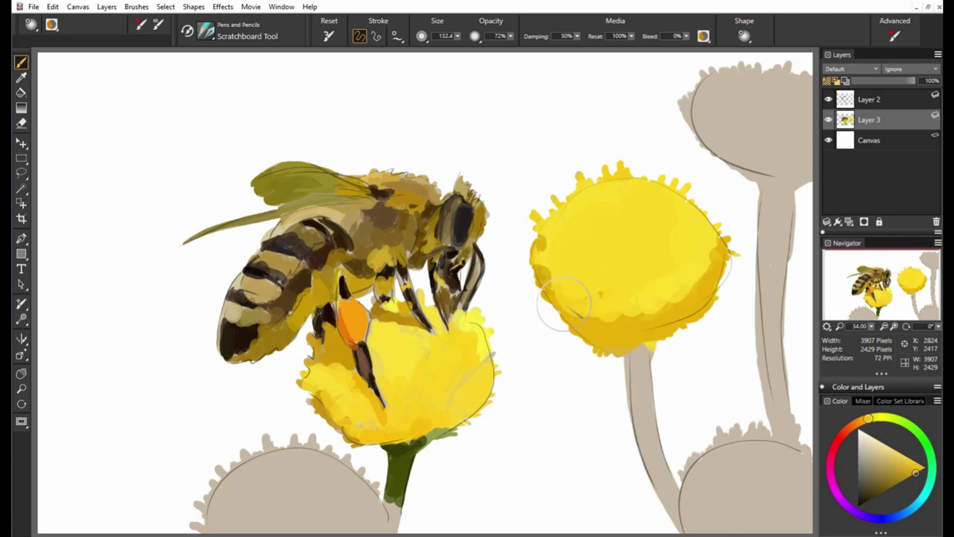
{"action": "left_click_drag", "start_coordinate": [552, 205], "coordinate": [540, 246]}
Paint the middle flower's stem olive green
{"action": "left_click", "coordinate": [880, 493]}
{"action": "mouse_move", "coordinate": [608, 283]}
{"action": "left_mouse_down"}
{"action": "mouse_move", "coordinate": [641, 321]}
{"action": "mouse_move", "coordinate": [656, 358]}
{"action": "mouse_move", "coordinate": [635, 407]}
{"action": "left_mouse_up"}
{"action": "left_click_drag", "start_coordinate": [638, 358], "coordinate": [679, 493]}
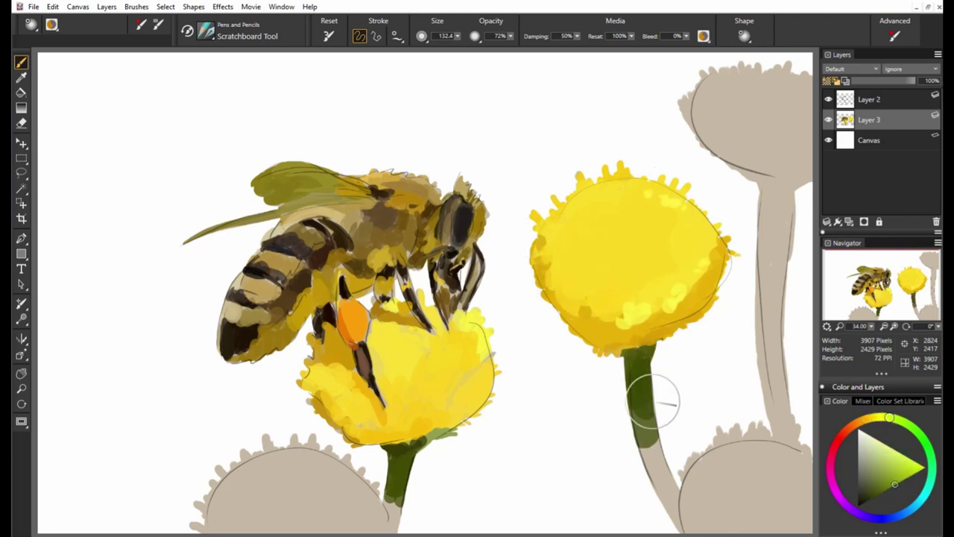
{"action": "left_click_drag", "start_coordinate": [634, 387], "coordinate": [638, 440]}
Paint the lower-right seed head yellow and the right-hand stem green
{"action": "mouse_move", "coordinate": [693, 485]}
{"action": "left_mouse_down"}
{"action": "mouse_move", "coordinate": [743, 411]}
{"action": "mouse_move", "coordinate": [753, 440]}
{"action": "mouse_move", "coordinate": [798, 462]}
{"action": "left_mouse_up"}
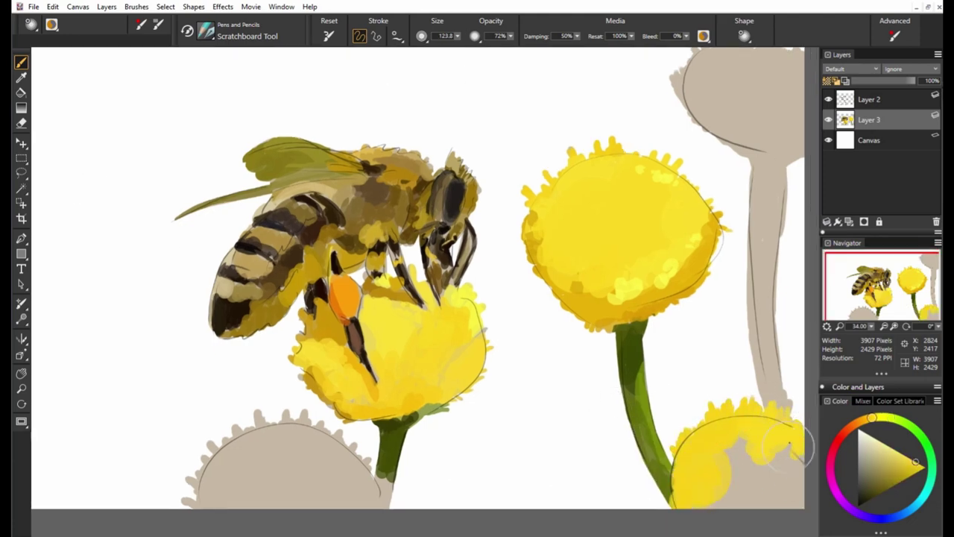
{"action": "left_click_drag", "start_coordinate": [716, 448], "coordinate": [790, 496]}
{"action": "mouse_move", "coordinate": [760, 338]}
{"action": "left_mouse_down"}
{"action": "mouse_move", "coordinate": [772, 403]}
{"action": "mouse_move", "coordinate": [768, 168]}
{"action": "left_mouse_up"}
{"action": "left_click_drag", "start_coordinate": [752, 216], "coordinate": [753, 380]}
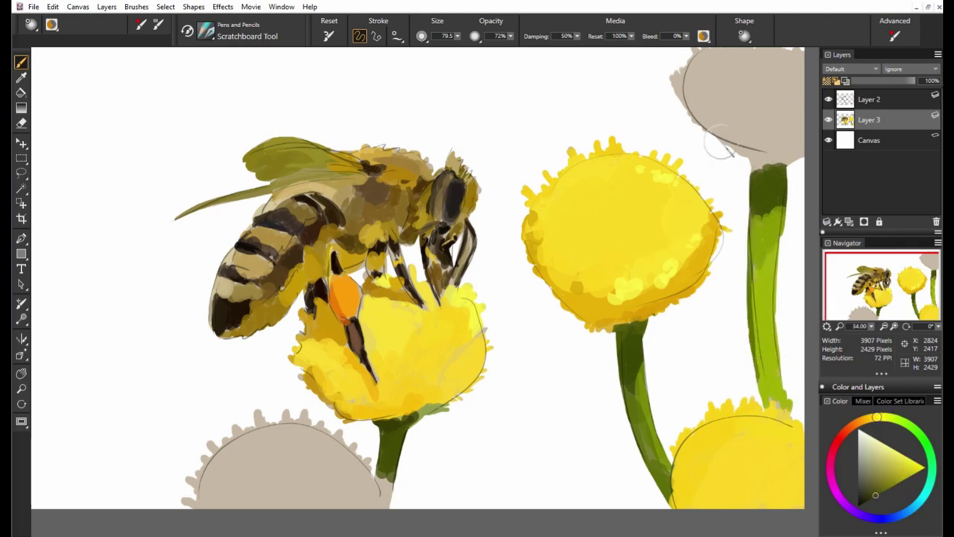
Add dark green under the top-right seed head and paint its lower part saturated yellow
{"action": "left_click_drag", "start_coordinate": [712, 146], "coordinate": [798, 168]}
{"action": "scroll", "coordinate": [34, 213], "scroll_direction": "up", "scroll_amount": 2}
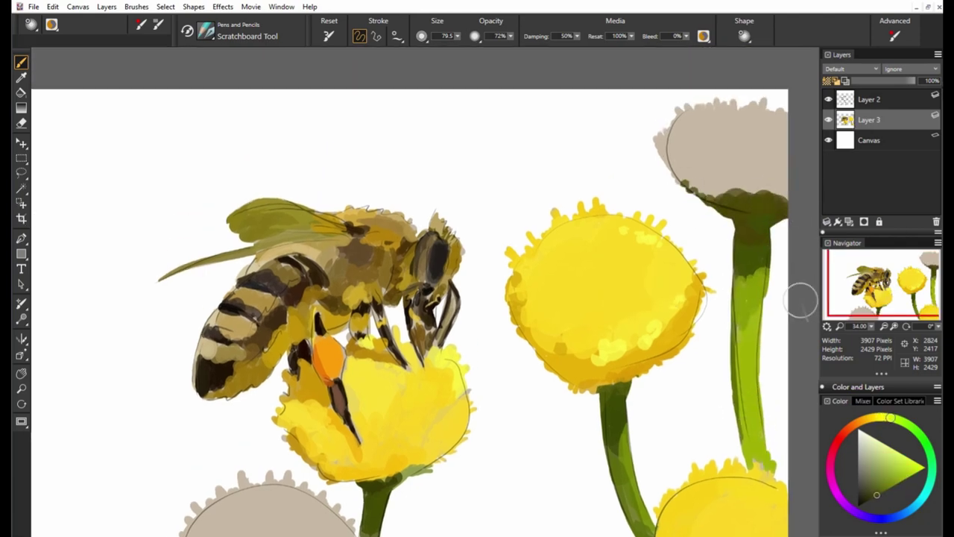
{"action": "left_click", "coordinate": [919, 462]}
{"action": "mouse_move", "coordinate": [682, 183]}
{"action": "left_mouse_down"}
{"action": "mouse_move", "coordinate": [783, 187]}
{"action": "mouse_move", "coordinate": [672, 168]}
{"action": "mouse_move", "coordinate": [783, 131]}
{"action": "mouse_move", "coordinate": [693, 149]}
{"action": "mouse_move", "coordinate": [783, 138]}
{"action": "left_mouse_up"}
Finish the top-right seed head yellow, add white abdomen-stripe highlights and sample orange-browns
{"action": "left_click_drag", "start_coordinate": [686, 123], "coordinate": [738, 157]}
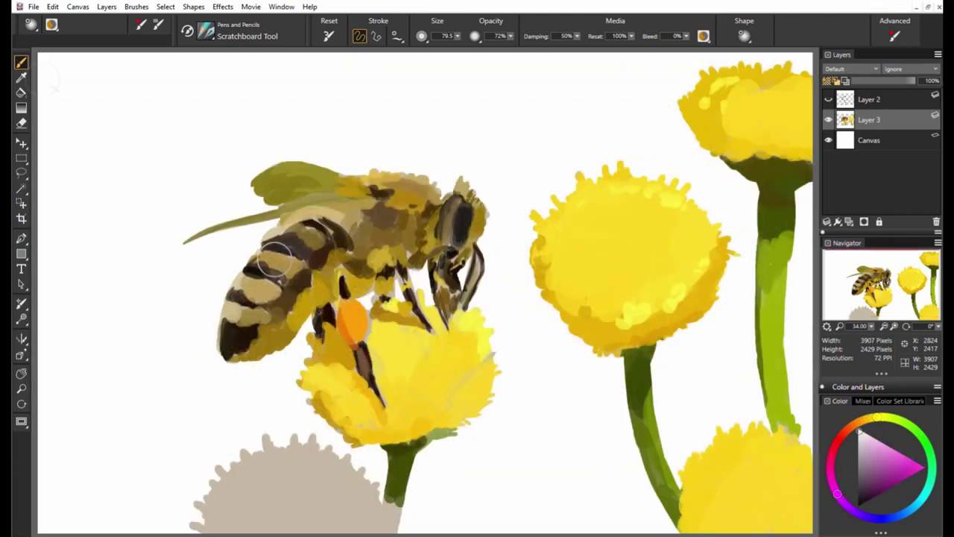
{"action": "left_click_drag", "start_coordinate": [308, 246], "coordinate": [250, 269]}
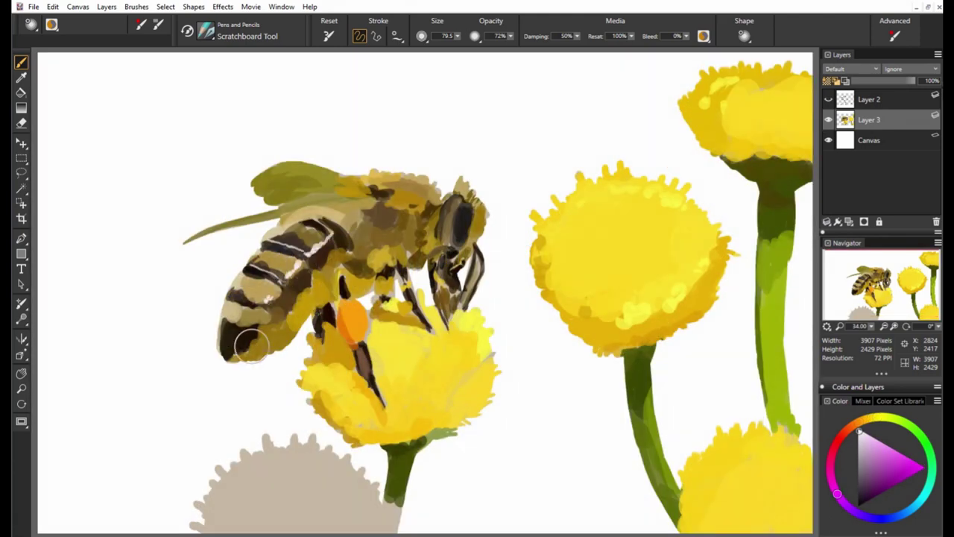
{"action": "left_click", "coordinate": [410, 313], "text": "alt"}
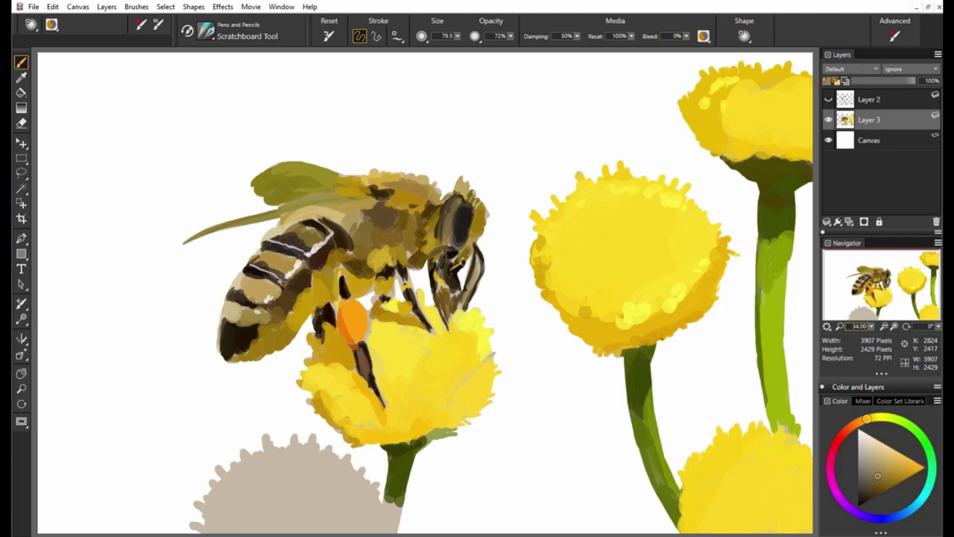
{"action": "left_click", "coordinate": [301, 264], "text": "alt"}
{"action": "left_click", "coordinate": [308, 239], "text": "alt"}
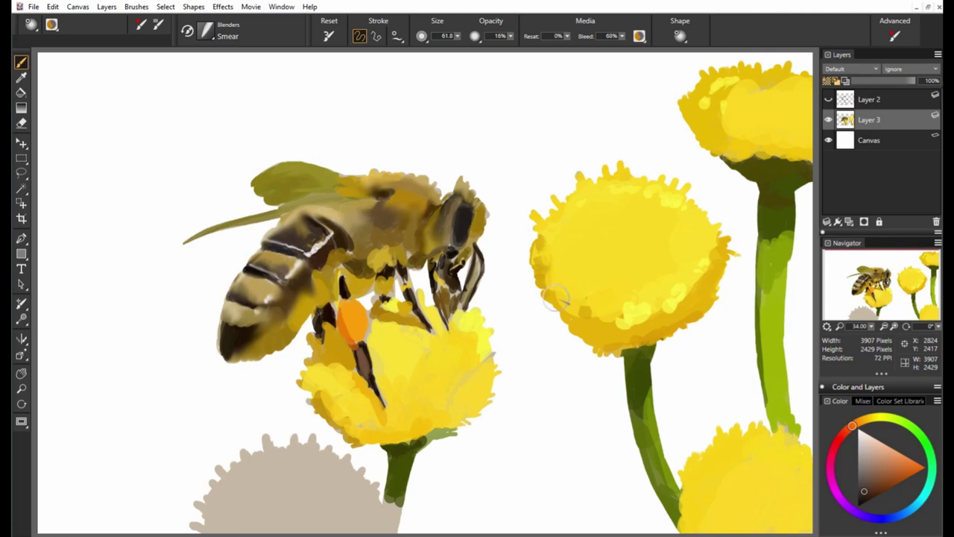
Smear-blend the bee's thorax, legs and pollen area, then paint the lower-left seed head yellow
{"action": "mouse_move", "coordinate": [389, 270]}
{"action": "left_mouse_down"}
{"action": "mouse_move", "coordinate": [350, 261]}
{"action": "mouse_move", "coordinate": [362, 298]}
{"action": "left_mouse_up"}
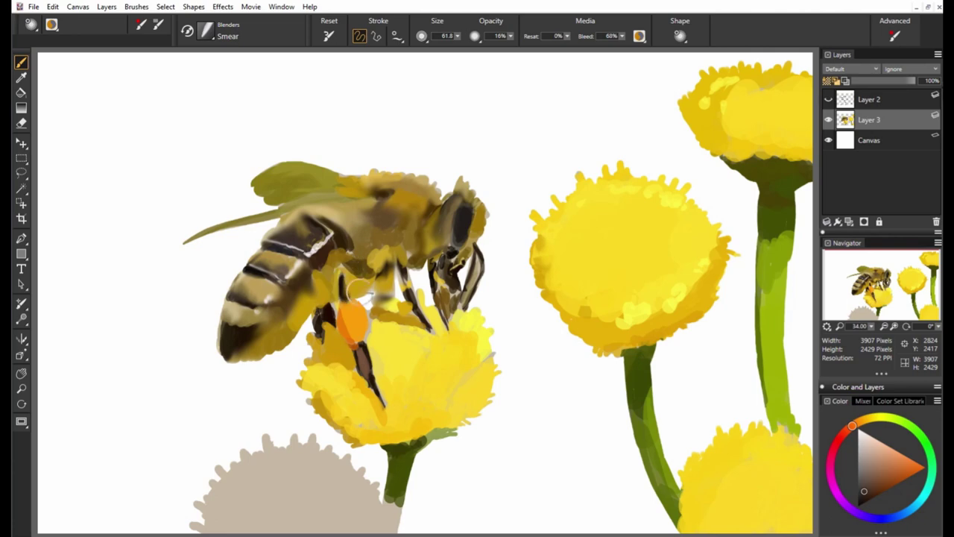
{"action": "mouse_move", "coordinate": [343, 253]}
{"action": "left_mouse_down"}
{"action": "mouse_move", "coordinate": [355, 294]}
{"action": "mouse_move", "coordinate": [376, 267]}
{"action": "left_mouse_up"}
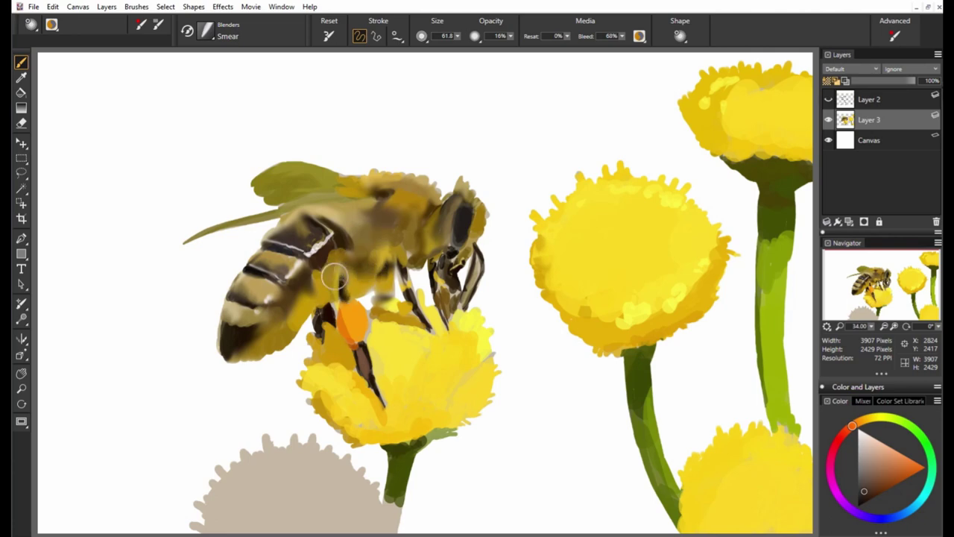
{"action": "left_click_drag", "start_coordinate": [462, 314], "coordinate": [384, 315]}
{"action": "left_click_drag", "start_coordinate": [325, 343], "coordinate": [361, 345]}
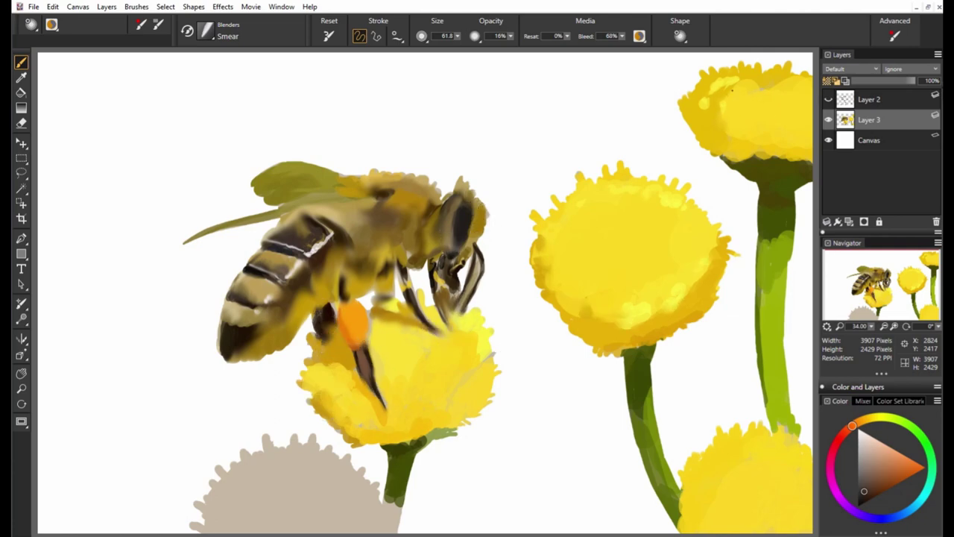
{"action": "mouse_move", "coordinate": [289, 442]}
{"action": "left_mouse_down"}
{"action": "mouse_move", "coordinate": [371, 509]}
{"action": "mouse_move", "coordinate": [302, 506]}
{"action": "mouse_move", "coordinate": [321, 515]}
{"action": "left_mouse_up"}
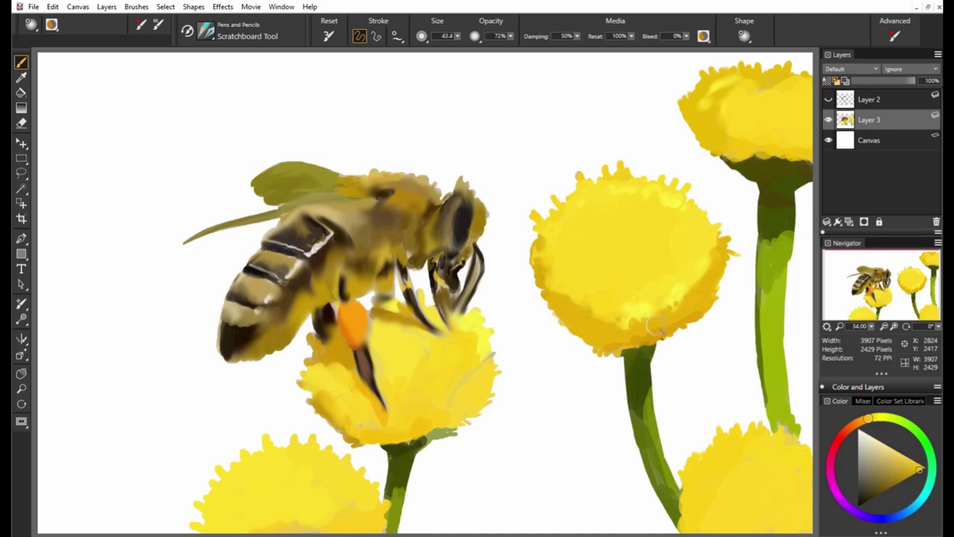
Add pale yellow highlights to the middle and top-right flower heads and redraw the bee's legs near-black
{"action": "left_click_drag", "start_coordinate": [676, 315], "coordinate": [694, 294]}
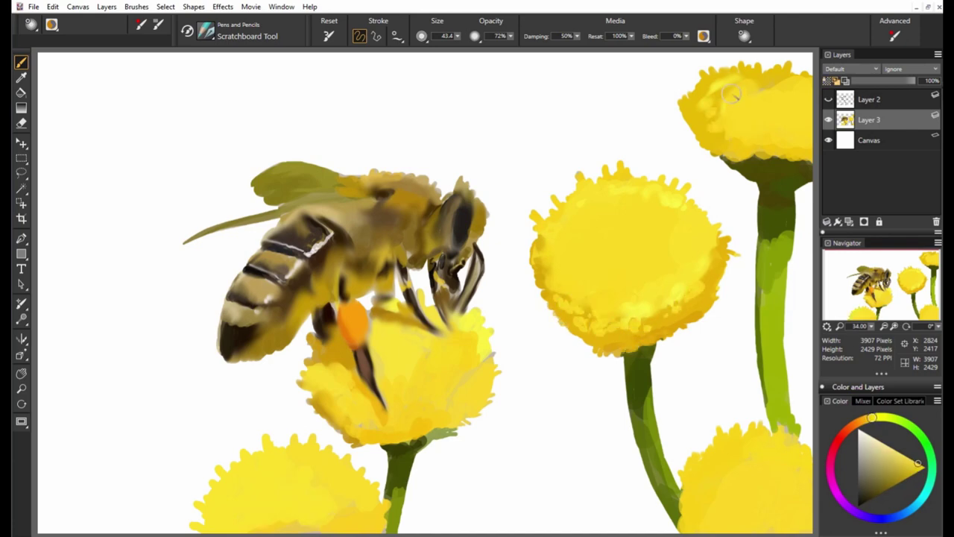
{"action": "left_click_drag", "start_coordinate": [716, 125], "coordinate": [751, 74]}
{"action": "left_click", "coordinate": [783, 84], "text": "alt"}
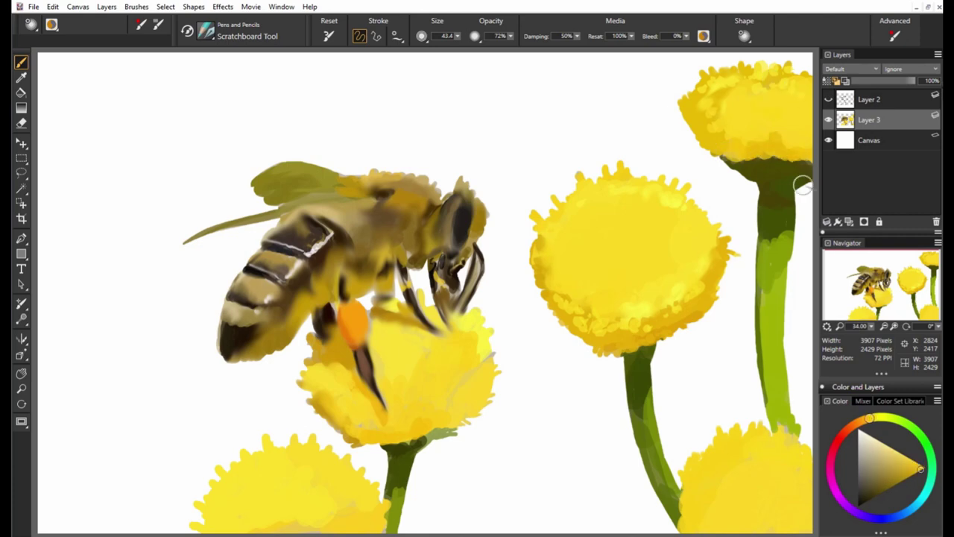
{"action": "left_click", "coordinate": [357, 362], "text": "alt"}
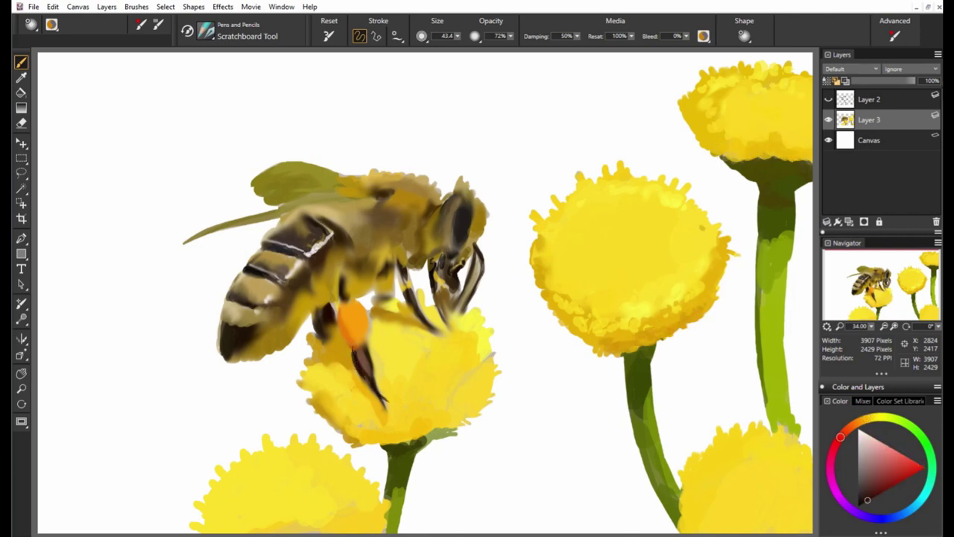
{"action": "left_click", "coordinate": [434, 265], "text": "alt"}
{"action": "mouse_move", "coordinate": [434, 258]}
{"action": "left_mouse_down"}
{"action": "mouse_move", "coordinate": [446, 317]}
{"action": "mouse_move", "coordinate": [445, 285]}
{"action": "mouse_move", "coordinate": [463, 317]}
{"action": "left_mouse_up"}
Return to the scratchboard brush and darken and outline the bee's eye and its rim
{"action": "key", "text": "n"}
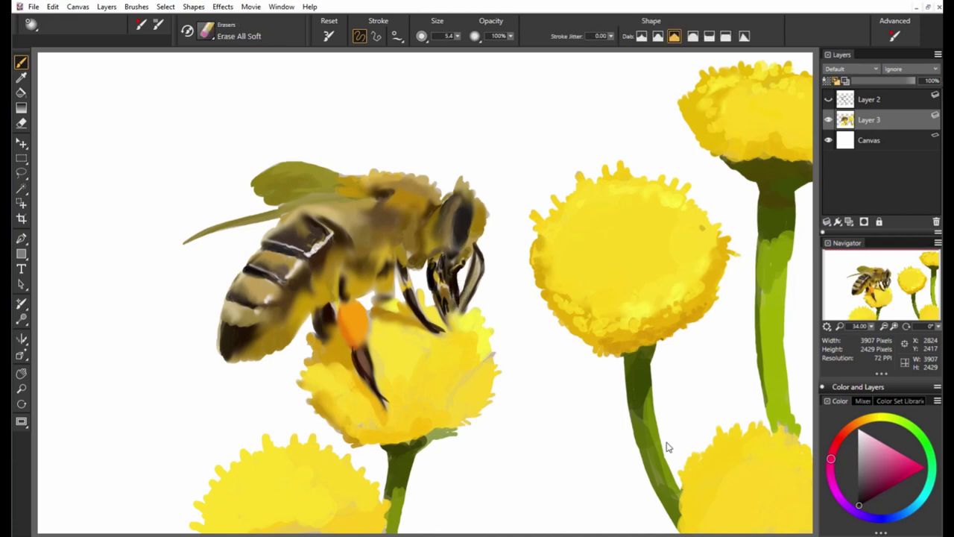
{"action": "key", "text": "n"}
{"action": "left_click", "coordinate": [458, 252], "text": "alt"}
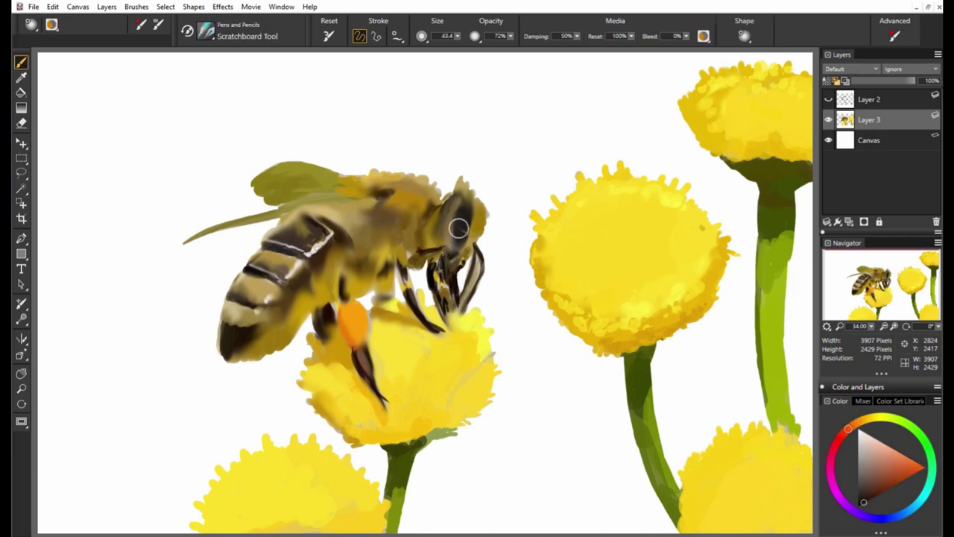
{"action": "left_click_drag", "start_coordinate": [456, 197], "coordinate": [449, 237]}
{"action": "left_click", "coordinate": [454, 224], "text": "alt"}
{"action": "left_click_drag", "start_coordinate": [461, 196], "coordinate": [477, 238]}
{"action": "left_click", "coordinate": [440, 247], "text": "alt"}
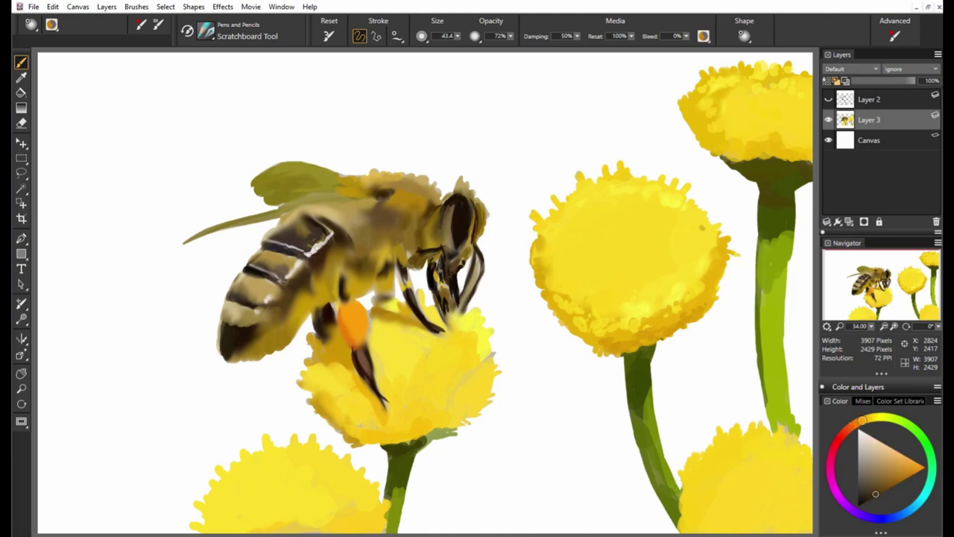
Pick a darker yellow-orange and paint a dark top edge and veins across the wing
{"action": "left_click", "coordinate": [383, 187], "text": "alt"}
{"action": "left_click", "coordinate": [394, 209], "text": "alt"}
{"action": "left_click", "coordinate": [430, 236], "text": "alt"}
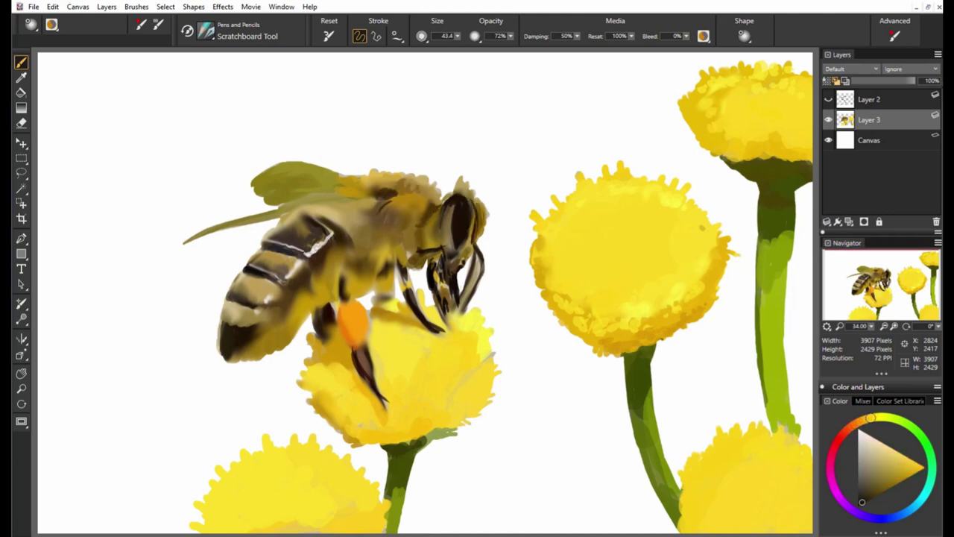
{"action": "left_click", "coordinate": [298, 165], "text": "alt"}
{"action": "left_click_drag", "start_coordinate": [289, 163], "coordinate": [380, 189]}
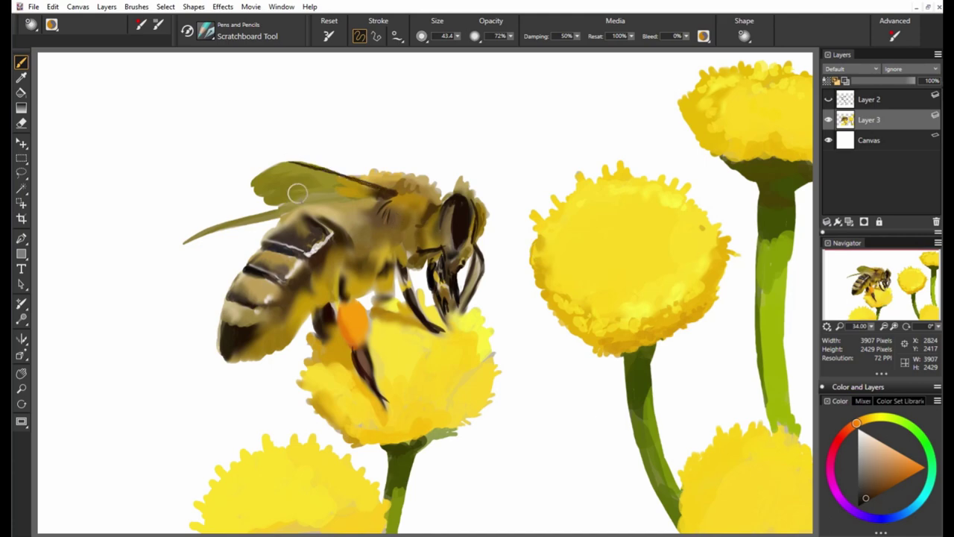
{"action": "left_click_drag", "start_coordinate": [297, 193], "coordinate": [389, 197]}
{"action": "mouse_move", "coordinate": [328, 185]}
{"action": "left_mouse_down"}
{"action": "mouse_move", "coordinate": [321, 163]}
{"action": "mouse_move", "coordinate": [328, 184]}
{"action": "mouse_move", "coordinate": [376, 191]}
{"action": "left_mouse_up"}
Sample orange, darker yellow and red-orange tones from the wing and bee
{"action": "left_click", "coordinate": [367, 195], "text": "alt"}
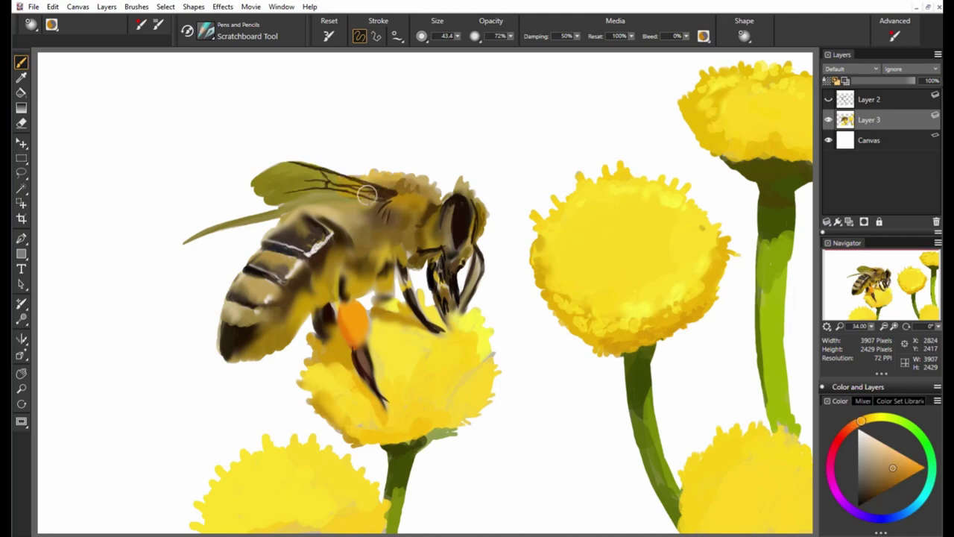
{"action": "left_click", "coordinate": [387, 194], "text": "alt"}
{"action": "left_click", "coordinate": [318, 189], "text": "alt"}
{"action": "left_click", "coordinate": [308, 199], "text": "alt"}
{"action": "left_click", "coordinate": [415, 220], "text": "alt"}
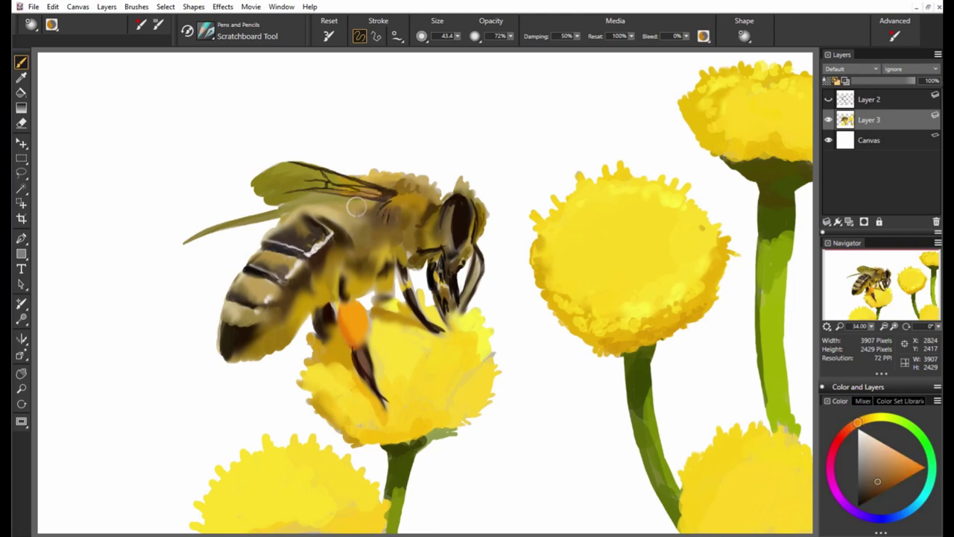
{"action": "left_click", "coordinate": [361, 234], "text": "alt"}
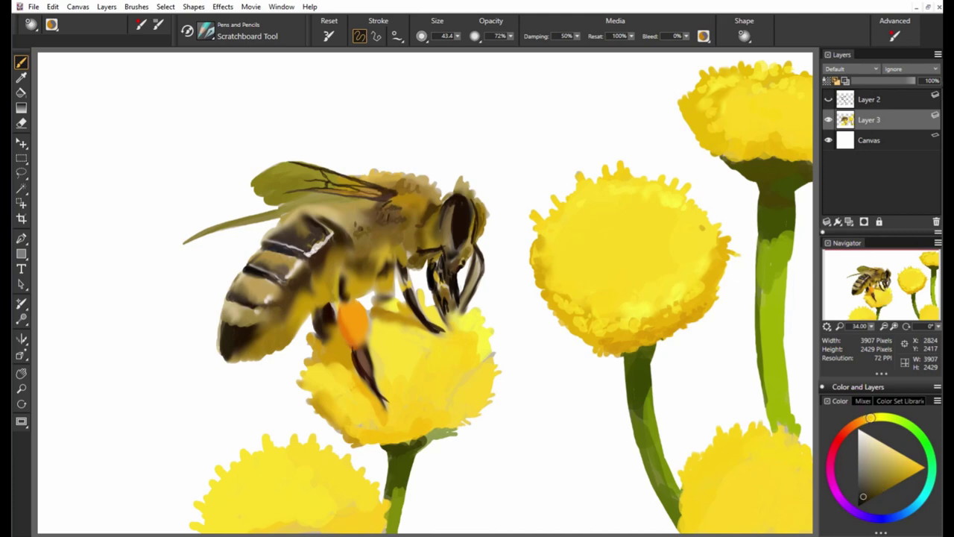
{"action": "left_click", "coordinate": [400, 253], "text": "alt"}
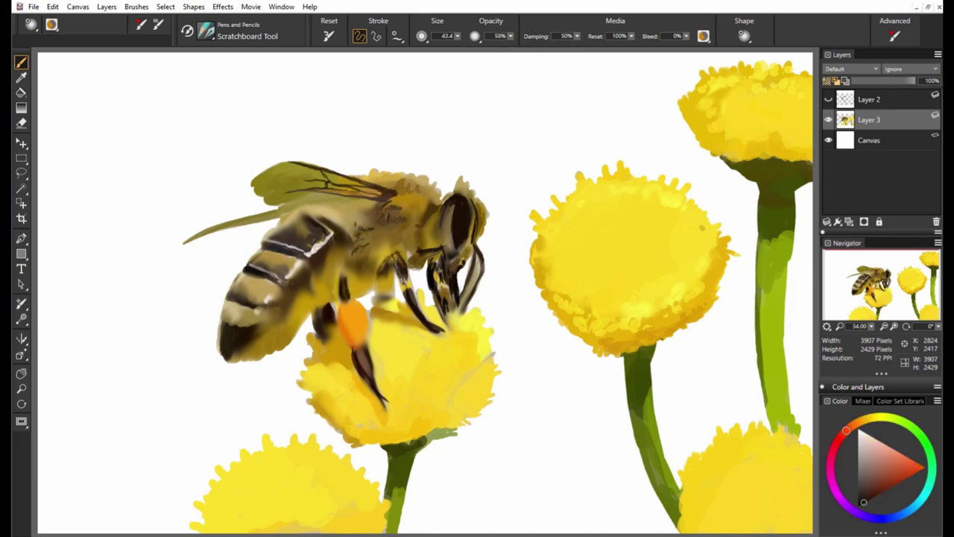
Sample orange, yellow, pale yellow and dark greenish tones from the bee
{"action": "left_click", "coordinate": [357, 282], "text": "alt"}
{"action": "left_click", "coordinate": [328, 272], "text": "alt"}
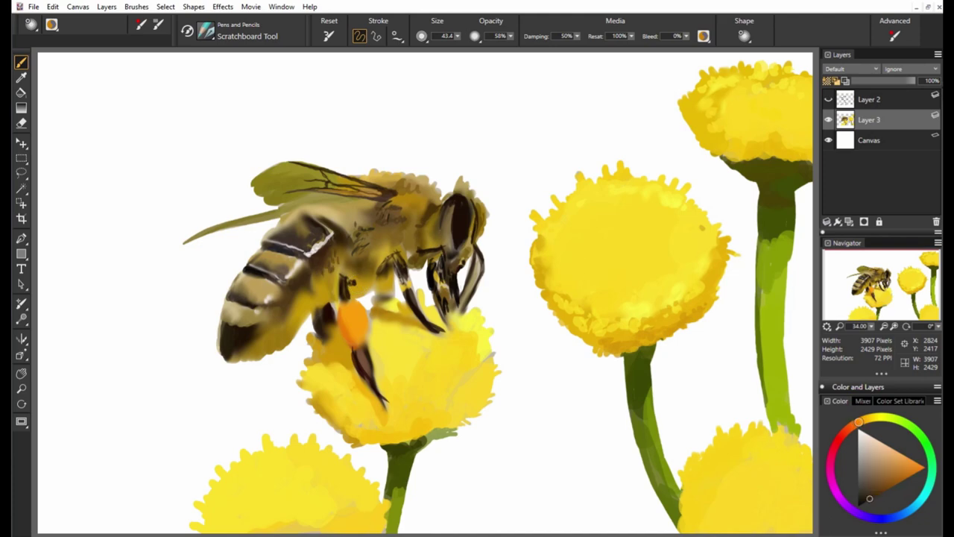
{"action": "left_click", "coordinate": [270, 315], "text": "alt"}
{"action": "left_click", "coordinate": [254, 276], "text": "alt"}
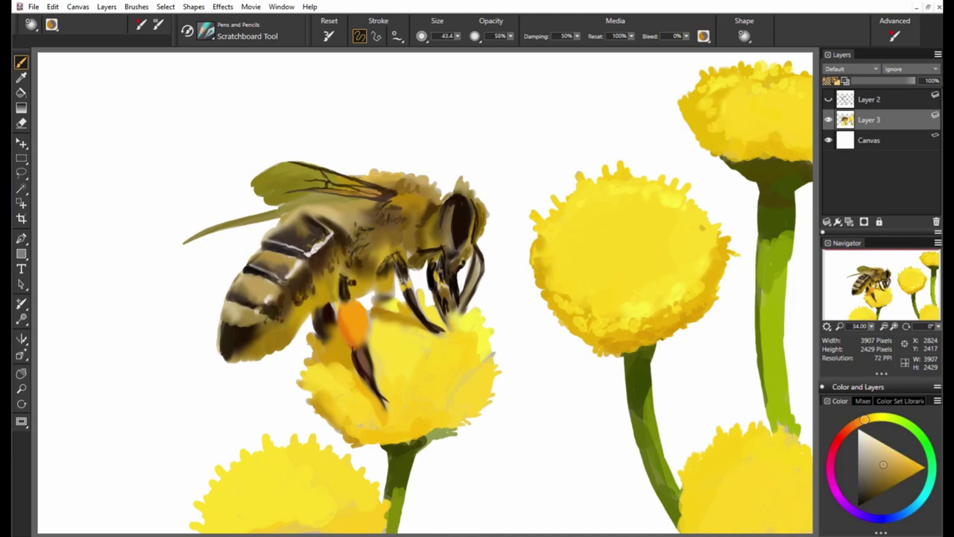
{"action": "left_click", "coordinate": [258, 226], "text": "alt"}
{"action": "left_click", "coordinate": [325, 238], "text": "alt"}
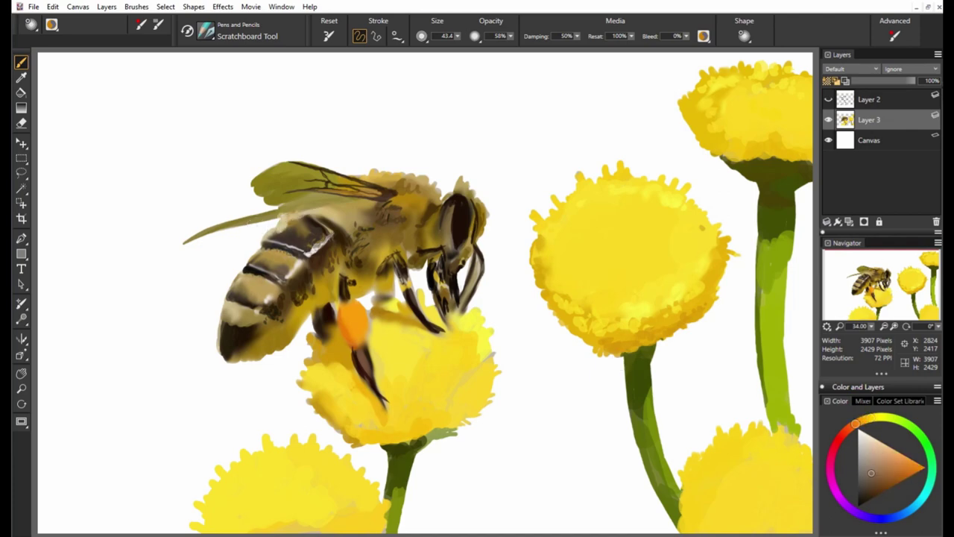
{"action": "left_click", "coordinate": [414, 247], "text": "alt"}
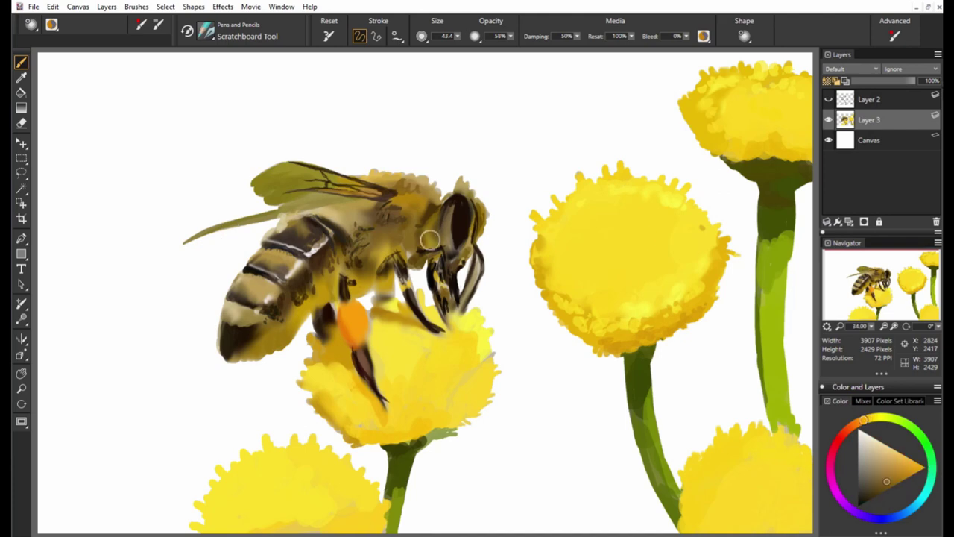
Sample olive-yellow, orange and saturated golden yellow tones across the bee's abdomen
{"action": "left_click", "coordinate": [319, 249], "text": "alt"}
{"action": "left_click", "coordinate": [268, 274], "text": "alt"}
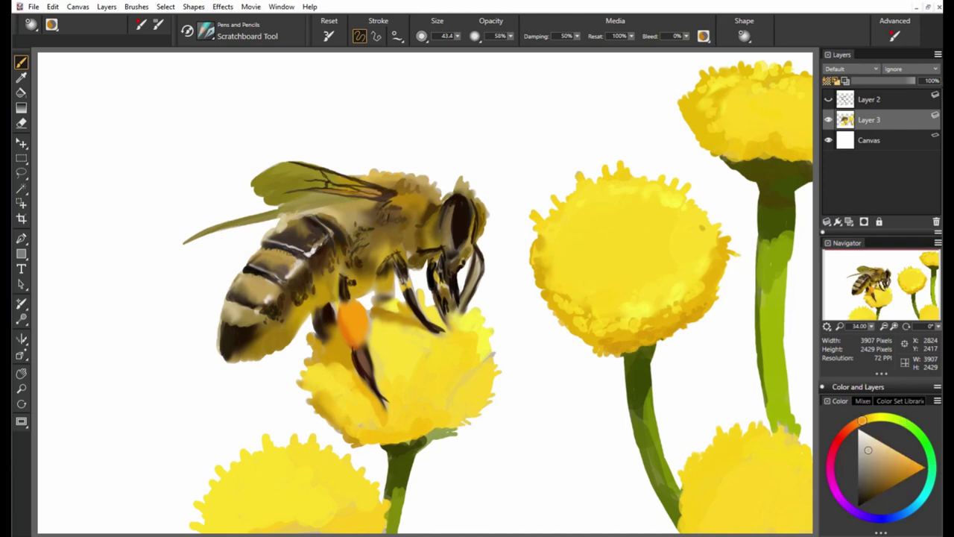
{"action": "left_click", "coordinate": [295, 257], "text": "alt"}
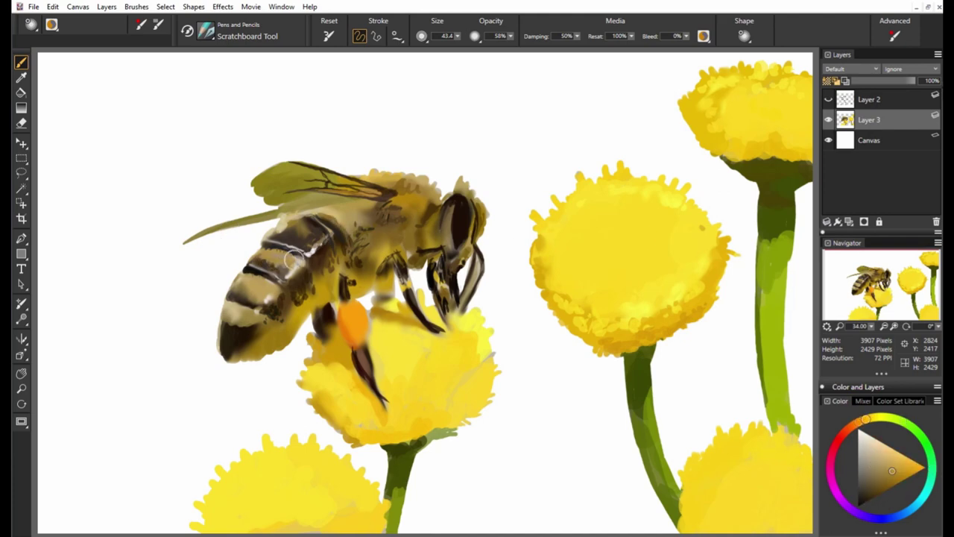
{"action": "left_click", "coordinate": [237, 272], "text": "alt"}
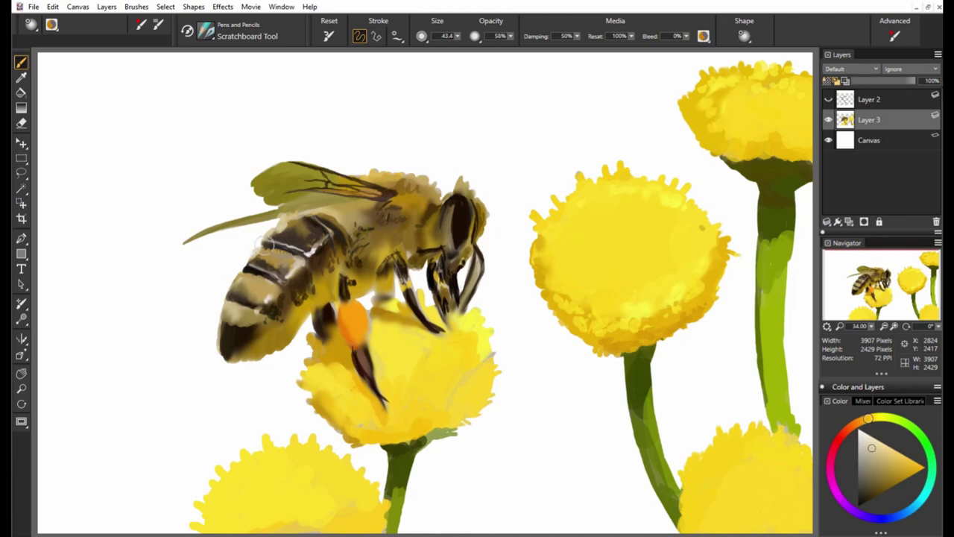
{"action": "left_click", "coordinate": [235, 323], "text": "alt"}
{"action": "left_click", "coordinate": [290, 287], "text": "alt"}
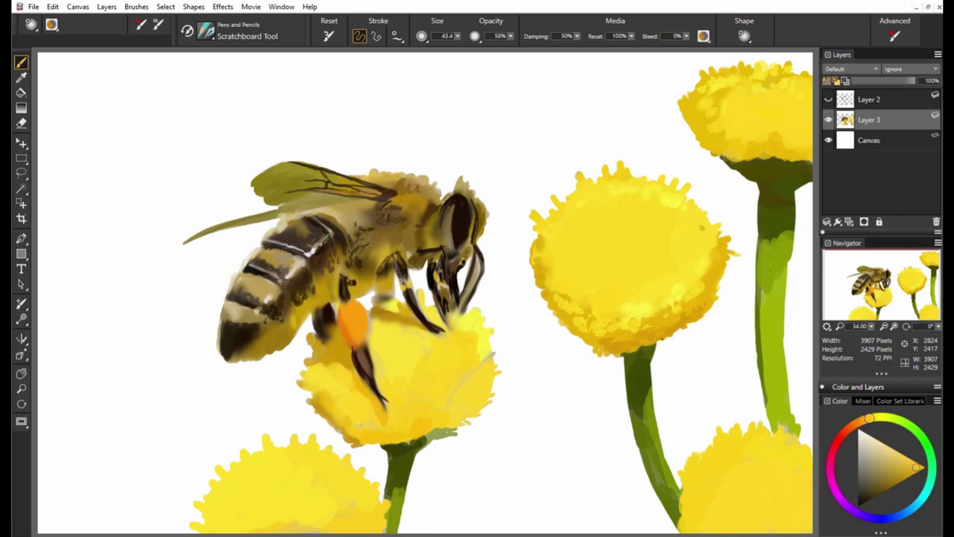
{"action": "left_click", "coordinate": [224, 355], "text": "alt"}
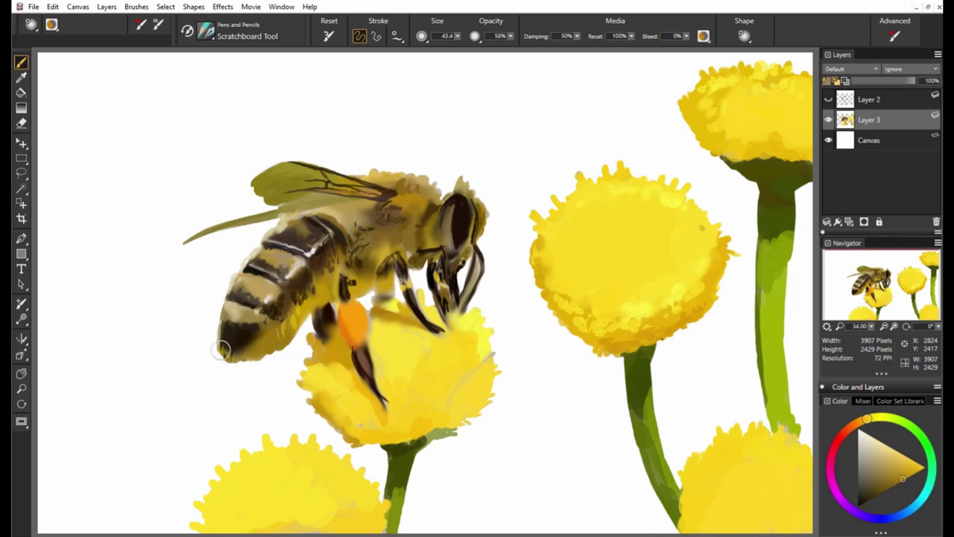
Paint dark hairs along the abdomen's lower edge, then sample near-black and brown-orange tones
{"action": "left_click", "coordinate": [247, 341], "text": "alt"}
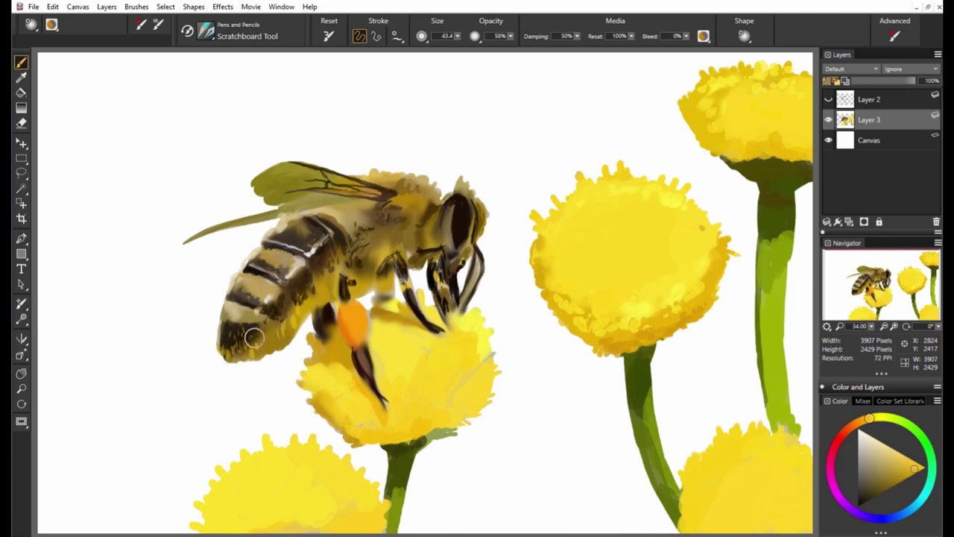
{"action": "left_click_drag", "start_coordinate": [256, 335], "coordinate": [272, 349]}
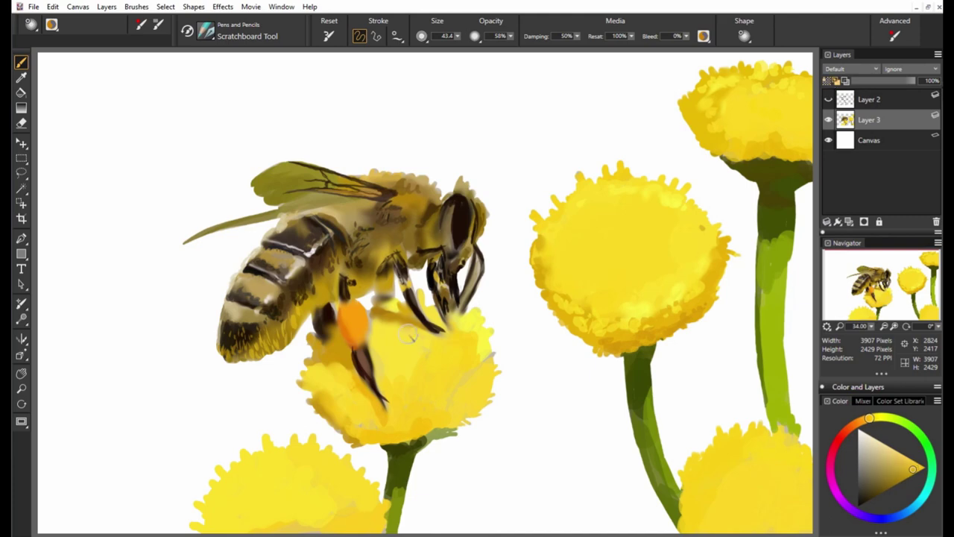
{"action": "left_click", "coordinate": [240, 364], "text": "alt"}
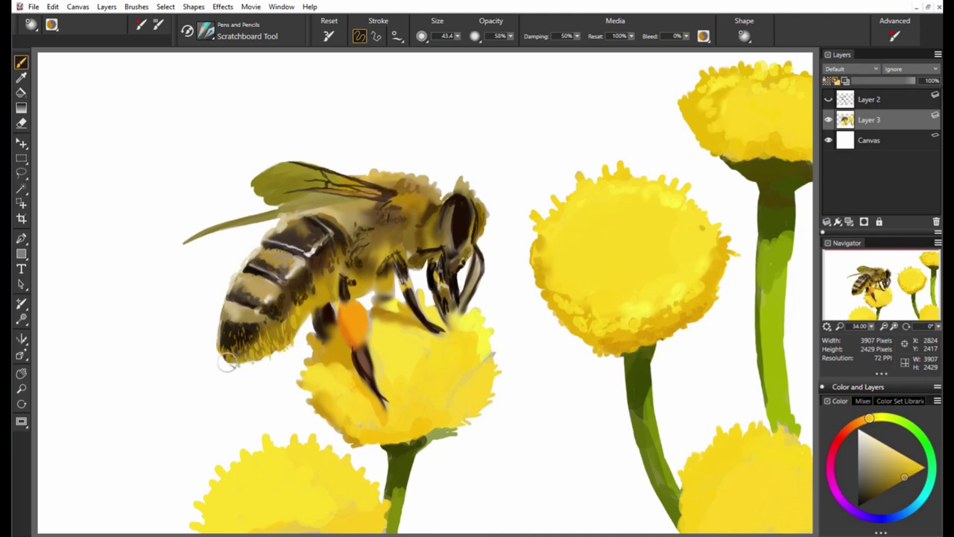
{"action": "left_click", "coordinate": [321, 310], "text": "alt"}
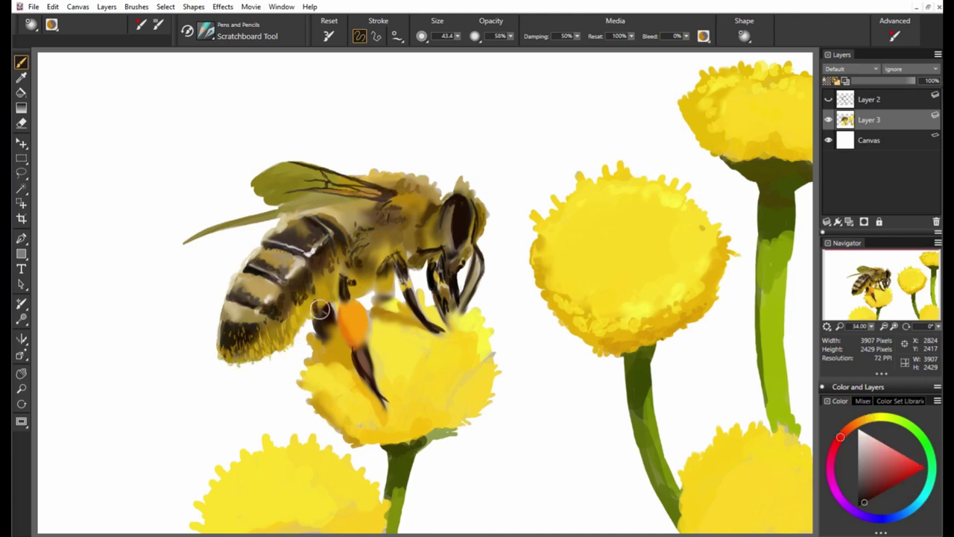
{"action": "left_click", "coordinate": [322, 304], "text": "alt"}
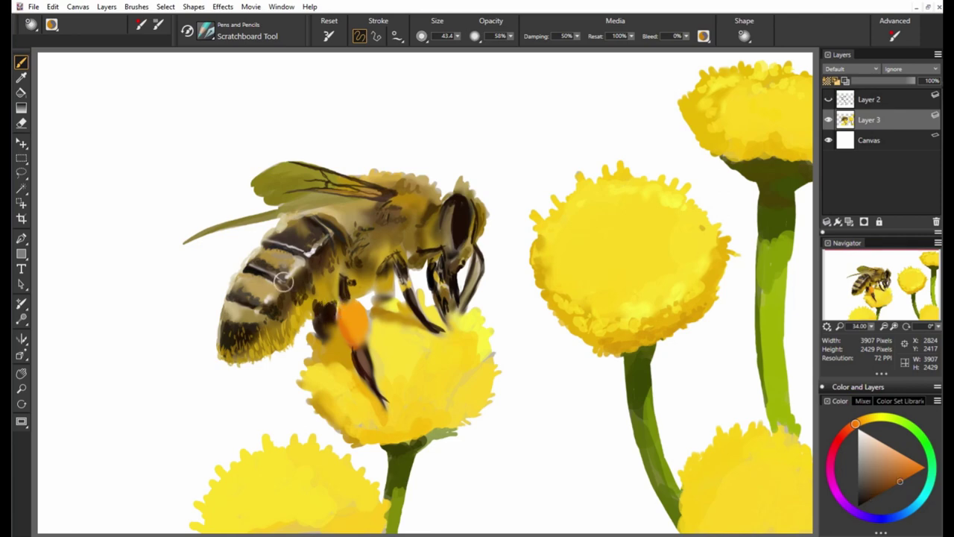
{"action": "left_click", "coordinate": [321, 305], "text": "alt"}
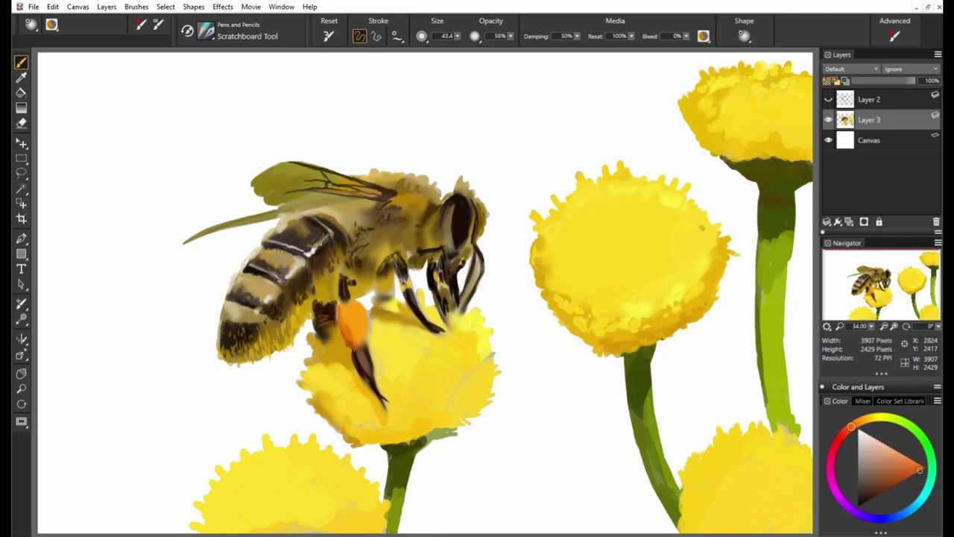
Sample light grey, dark orange and brown-black tones from the bee's eye and head
{"action": "left_click", "coordinate": [452, 212], "text": "alt"}
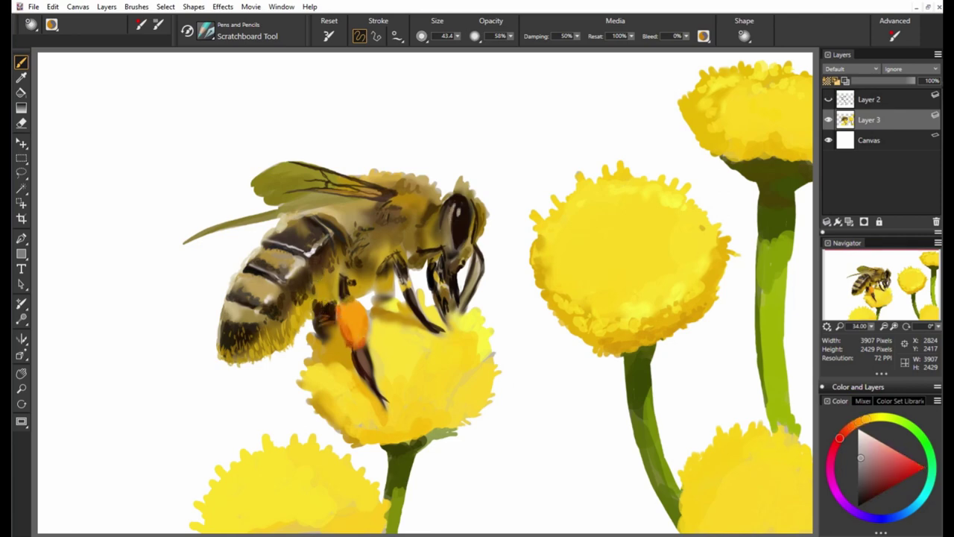
{"action": "left_click", "coordinate": [454, 215], "text": "alt"}
{"action": "left_click", "coordinate": [306, 230], "text": "alt"}
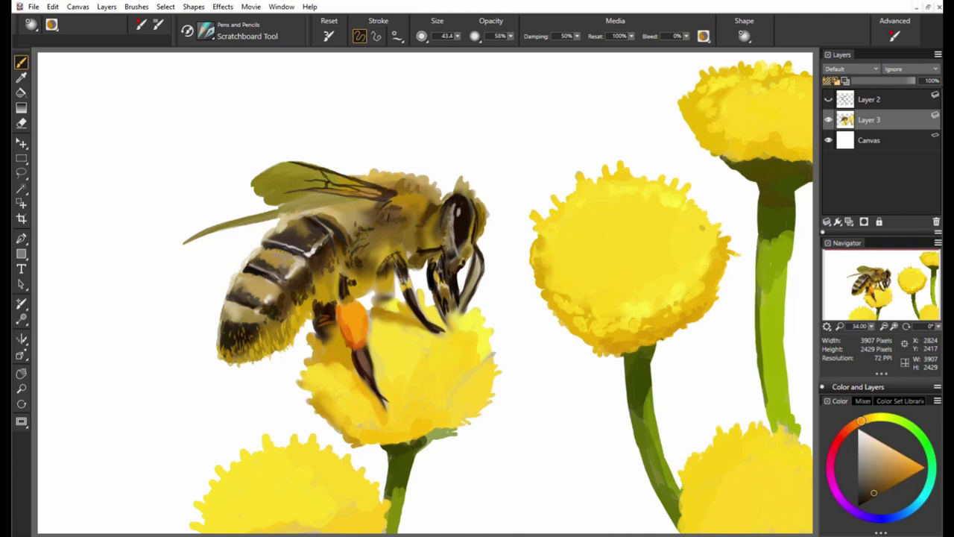
{"action": "left_click", "coordinate": [463, 200], "text": "alt"}
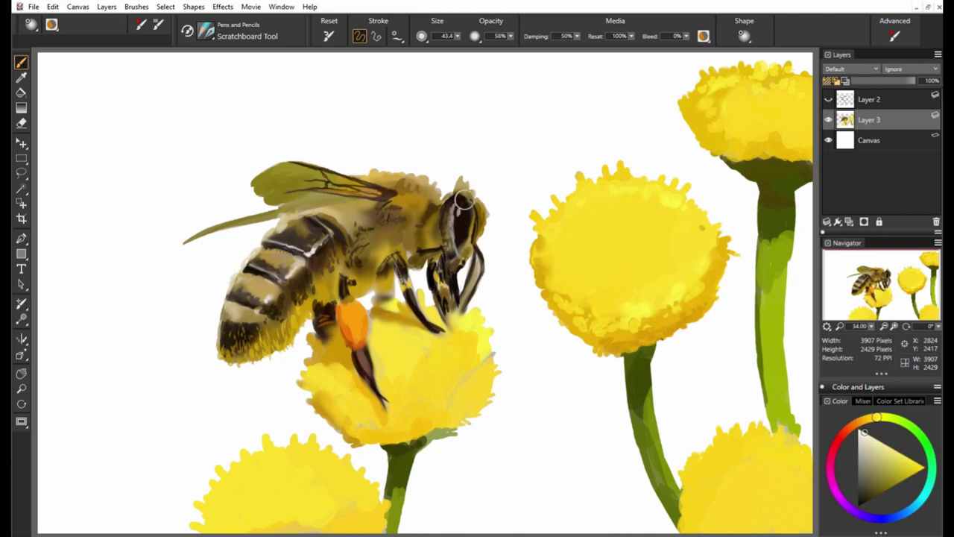
{"action": "left_click", "coordinate": [469, 246], "text": "alt"}
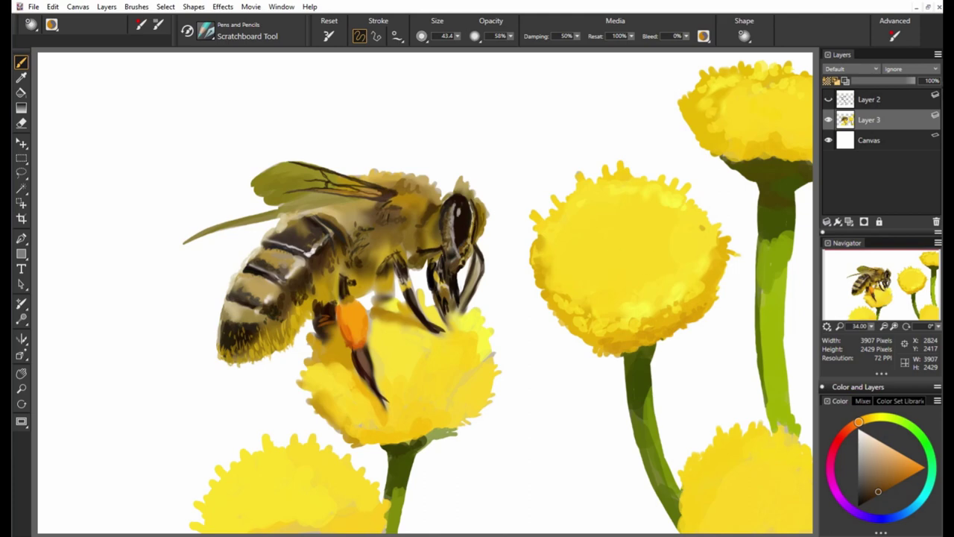
{"action": "left_click", "coordinate": [463, 247], "text": "alt"}
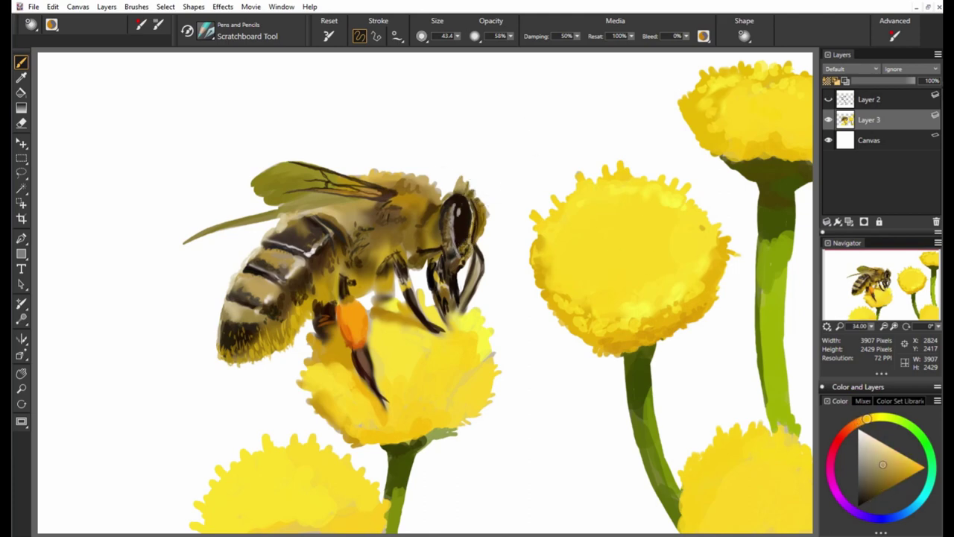
{"action": "left_click", "coordinate": [471, 168], "text": "alt"}
{"action": "left_click", "coordinate": [458, 216], "text": "alt"}
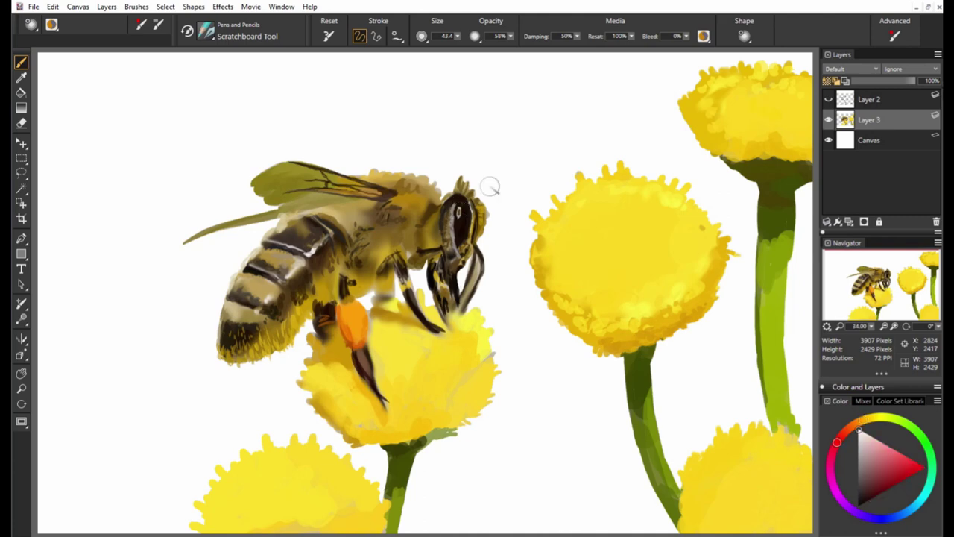
{"action": "left_click", "coordinate": [452, 206], "text": "alt"}
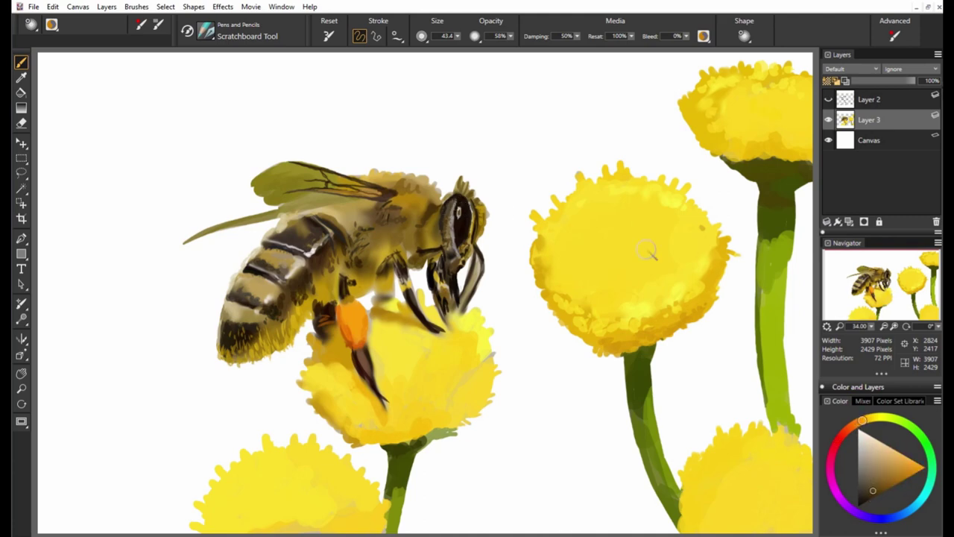
Shrink the brush to 30.7 and work yellow-orange, reddish and orange tones around the head and eye
{"action": "key", "text": "bracketleft"}
{"action": "left_click", "coordinate": [456, 215], "text": "alt"}
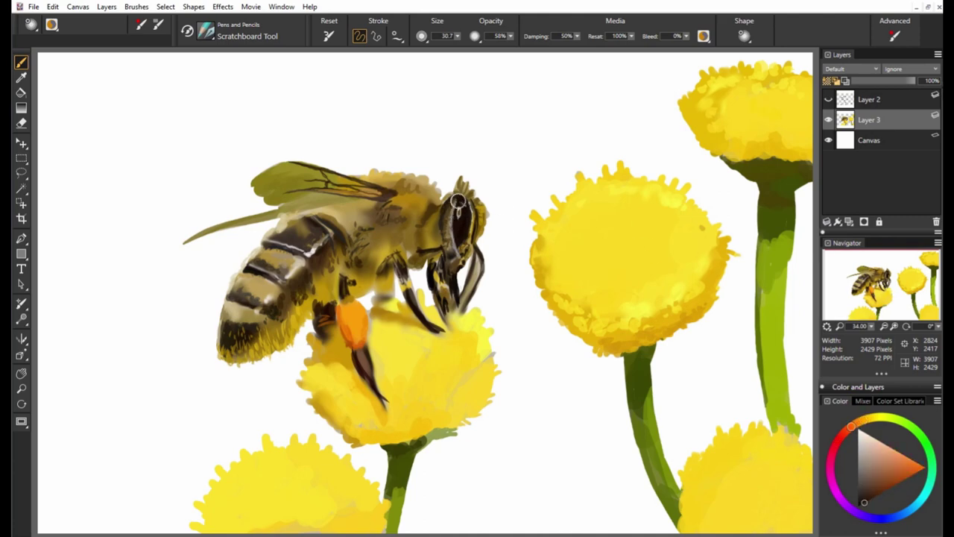
{"action": "left_click", "coordinate": [461, 223], "text": "alt"}
{"action": "left_click", "coordinate": [470, 185], "text": "alt"}
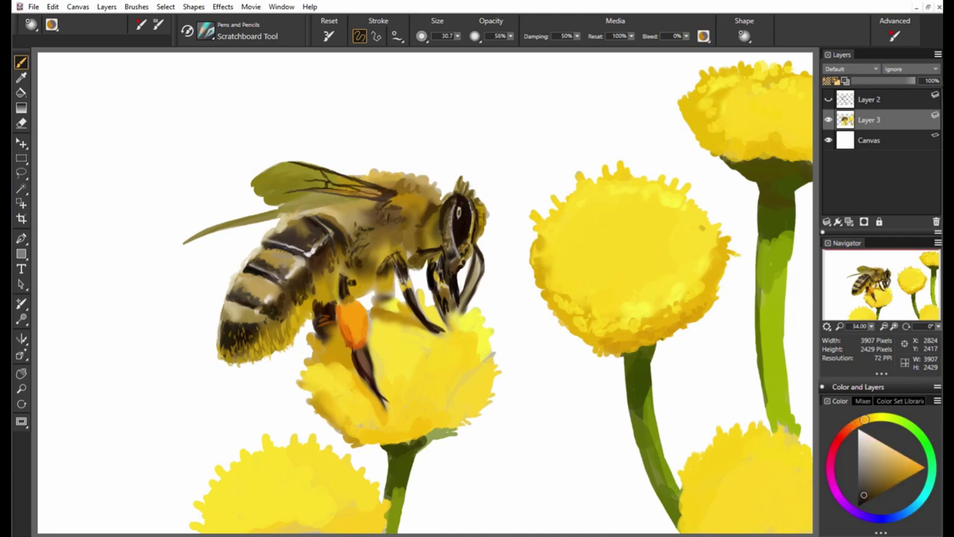
{"action": "left_click", "coordinate": [434, 210], "text": "alt"}
{"action": "left_click", "coordinate": [401, 195], "text": "alt"}
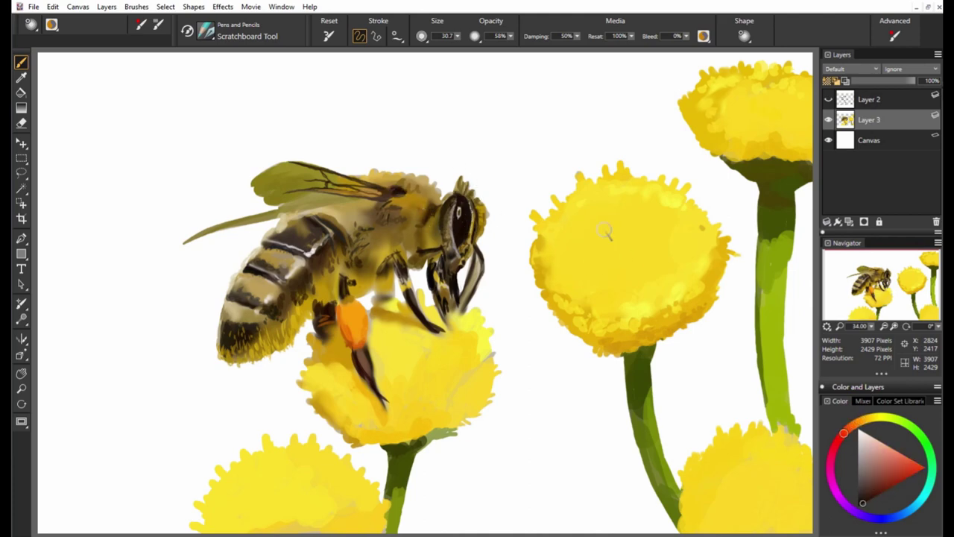
{"action": "left_click", "coordinate": [439, 235], "text": "alt"}
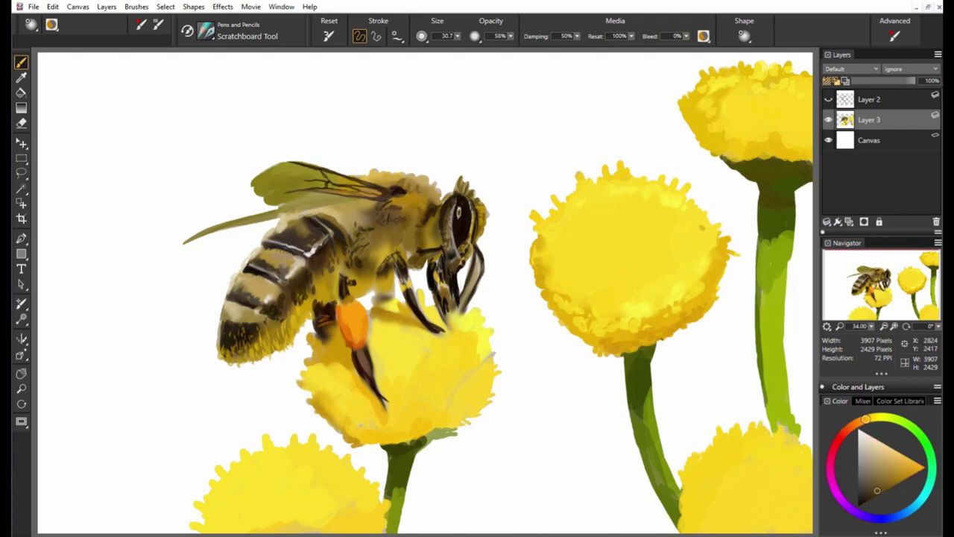
{"action": "left_click", "coordinate": [443, 240], "text": "alt"}
Lower opacity to 42%, 32%, then 24%, darkening a small area on the bee's head
{"action": "key", "text": "4"}
{"action": "key", "text": "2"}
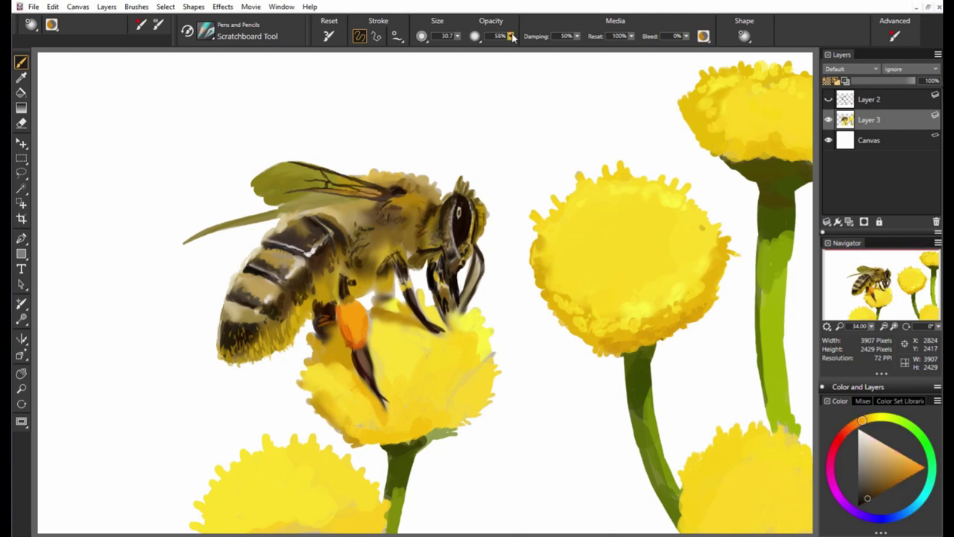
{"action": "left_click", "coordinate": [404, 224], "text": "alt"}
{"action": "key", "text": "3"}
{"action": "key", "text": "2"}
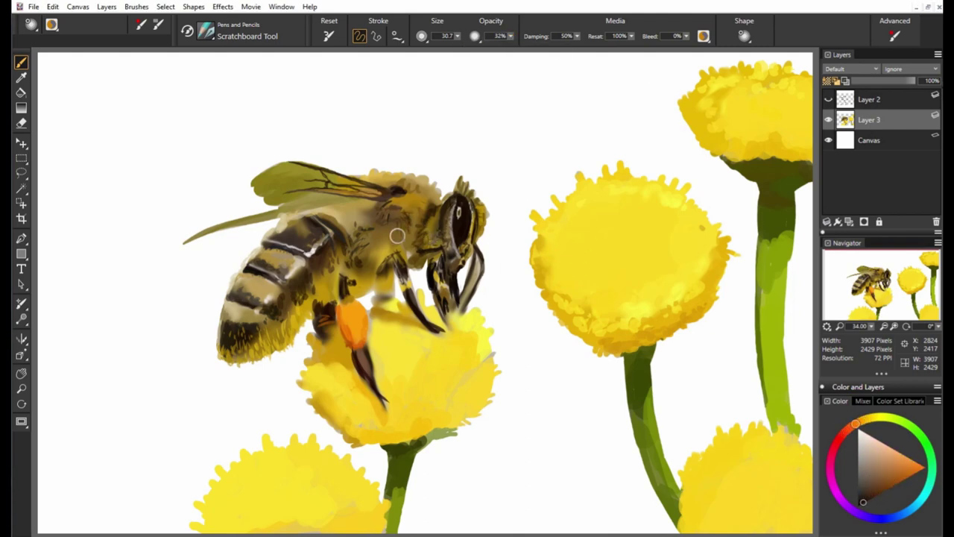
{"action": "left_click_drag", "start_coordinate": [419, 262], "coordinate": [413, 257]}
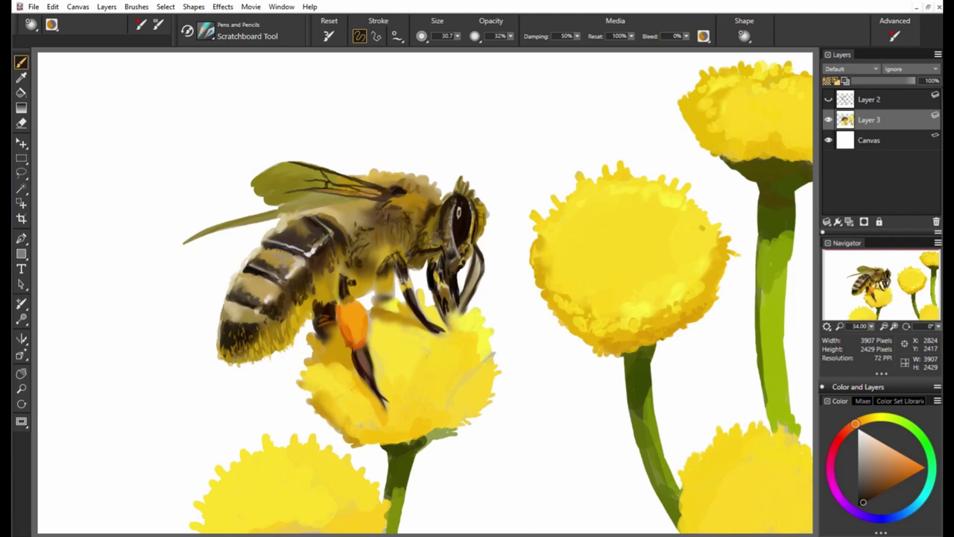
{"action": "left_click", "coordinate": [395, 238], "text": "alt"}
{"action": "key", "text": "2"}
{"action": "key", "text": "4"}
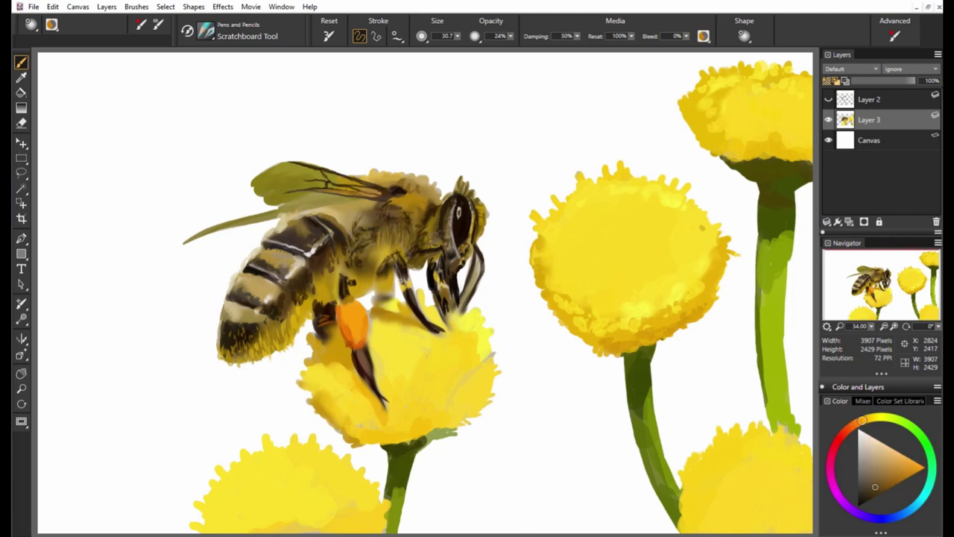
Pick red and saturated yellow tones and sample colours across the bee's thorax
{"action": "left_click", "coordinate": [372, 243], "text": "alt"}
{"action": "left_click", "coordinate": [366, 291], "text": "alt"}
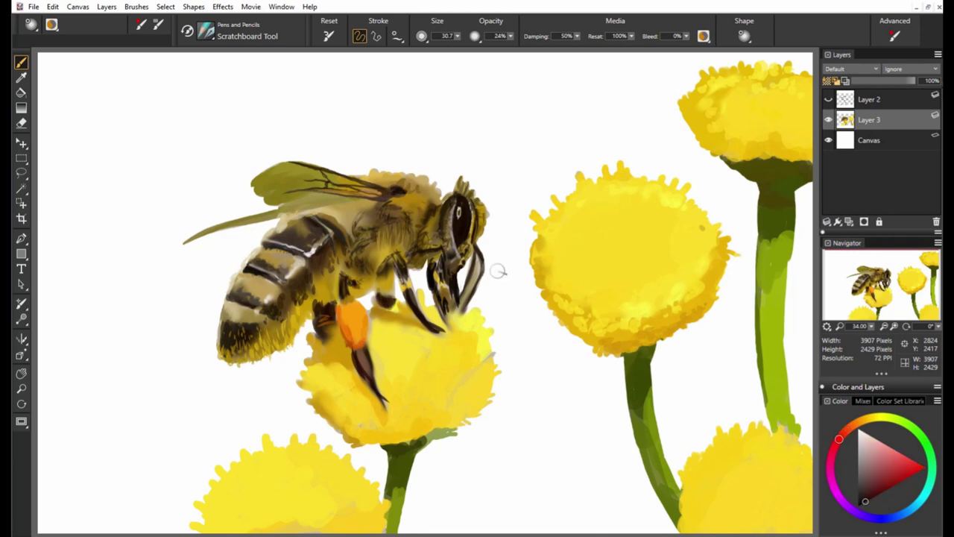
{"action": "left_click", "coordinate": [393, 285], "text": "alt"}
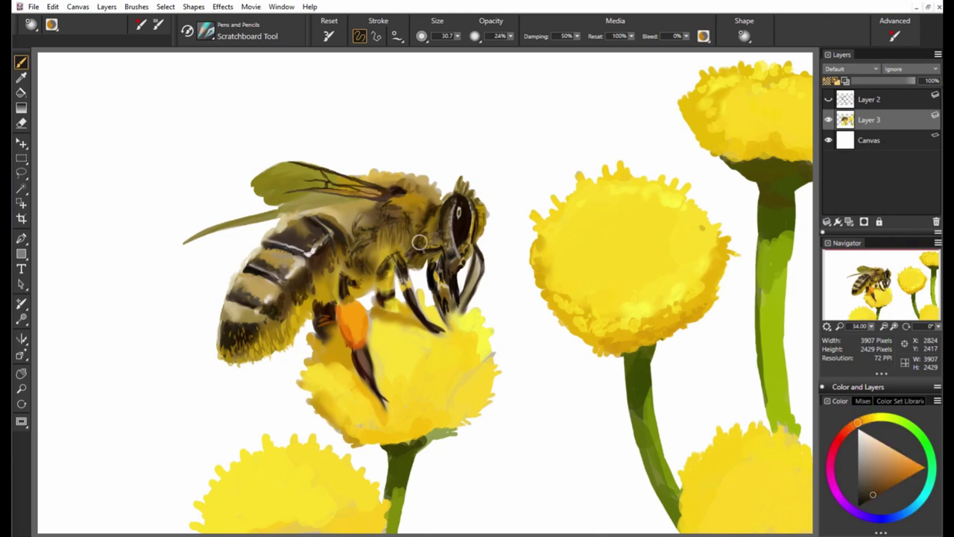
{"action": "left_click", "coordinate": [420, 243], "text": "alt"}
{"action": "left_click", "coordinate": [370, 280], "text": "alt"}
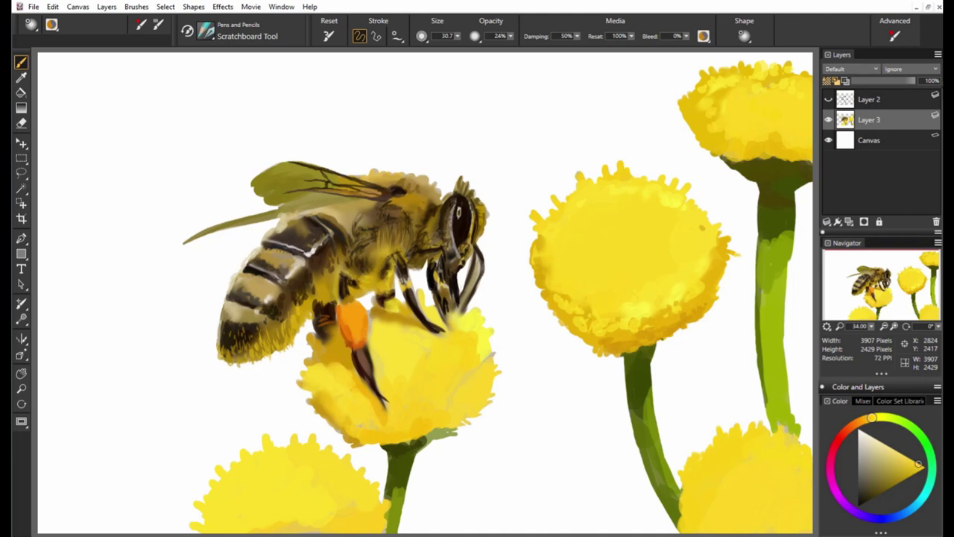
{"action": "left_click", "coordinate": [342, 257], "text": "alt"}
{"action": "left_click", "coordinate": [321, 295], "text": "alt"}
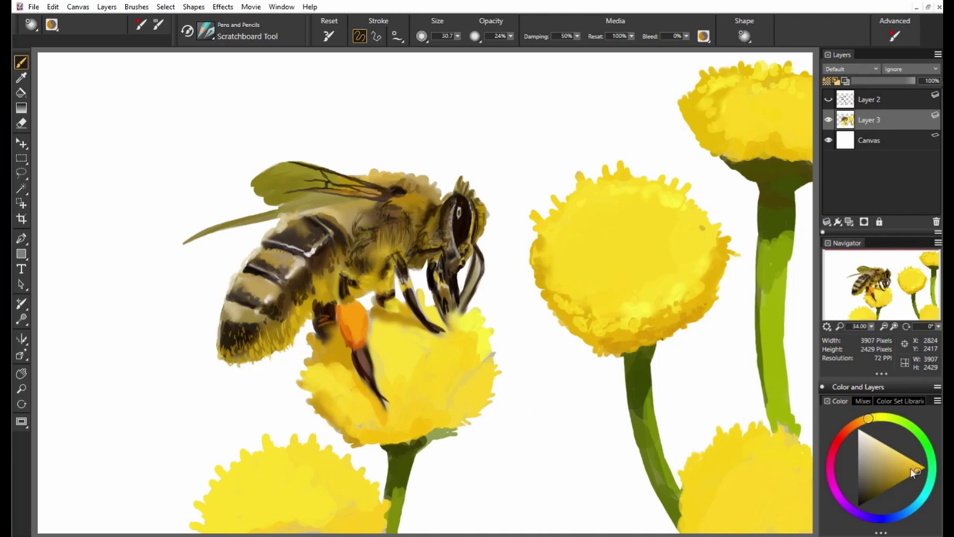
{"action": "left_click", "coordinate": [302, 317], "text": "alt"}
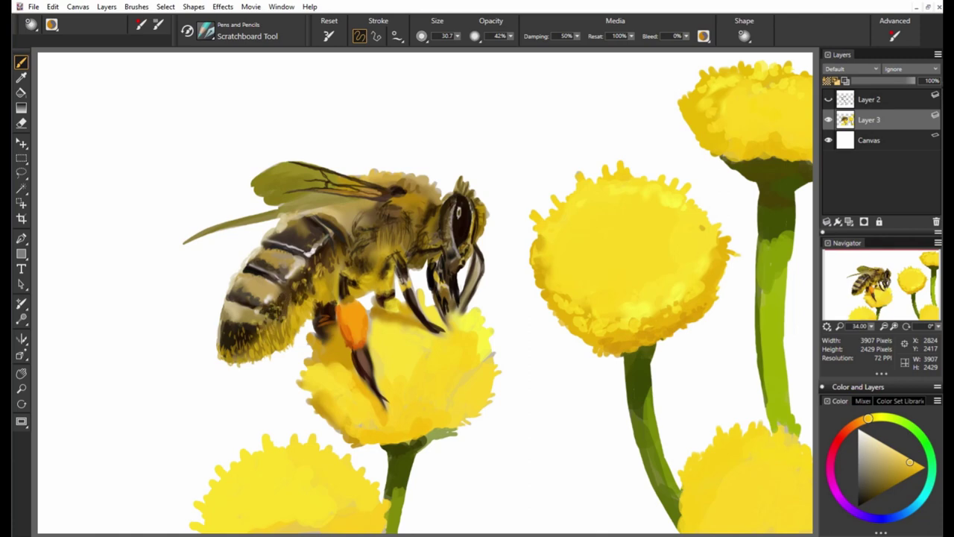
Work darker and mid body colours sampled from the bee into its thorax fur
{"action": "left_click", "coordinate": [243, 313], "text": "alt"}
{"action": "left_click", "coordinate": [267, 258], "text": "alt"}
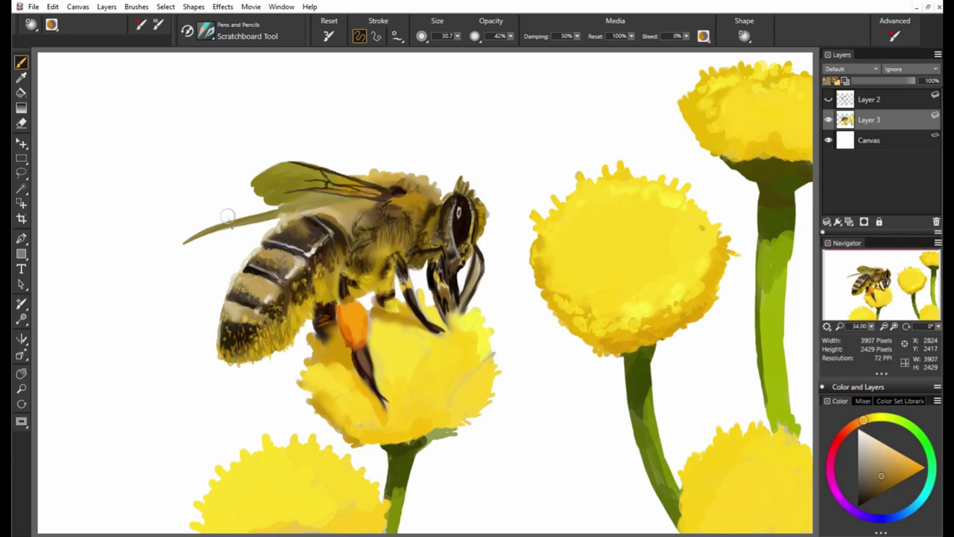
{"action": "left_click", "coordinate": [299, 229], "text": "alt"}
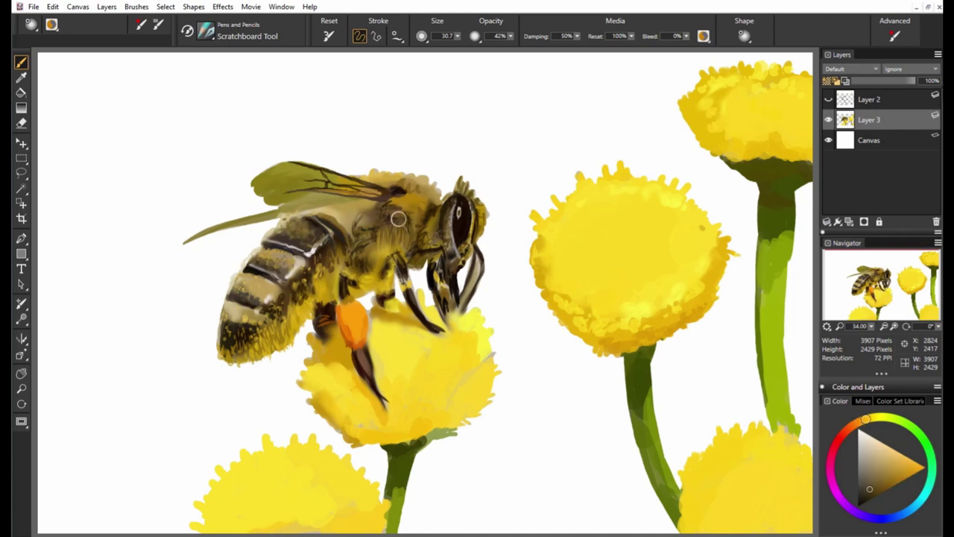
{"action": "left_click", "coordinate": [287, 231], "text": "alt"}
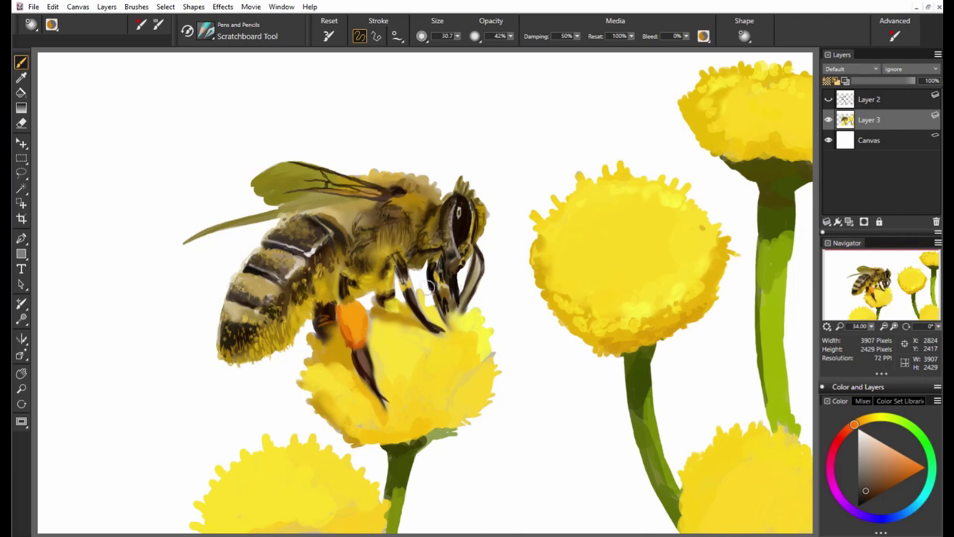
{"action": "left_click", "coordinate": [298, 274], "text": "alt"}
{"action": "left_click", "coordinate": [321, 249], "text": "alt"}
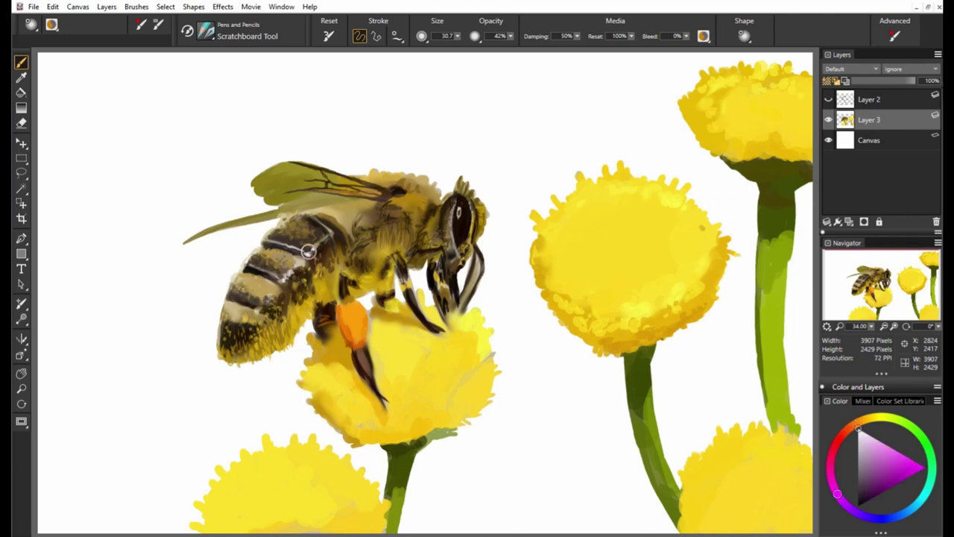
Sample colours down the abdomen and dab light yellow onto the flower below the bee
{"action": "left_click", "coordinate": [253, 330], "text": "alt"}
{"action": "left_click", "coordinate": [232, 331], "text": "alt"}
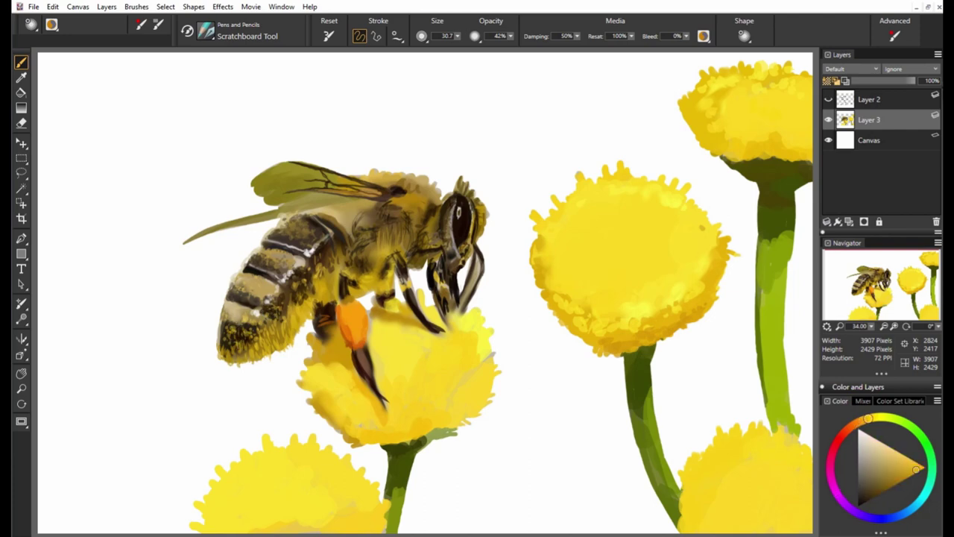
{"action": "left_click", "coordinate": [230, 355], "text": "alt"}
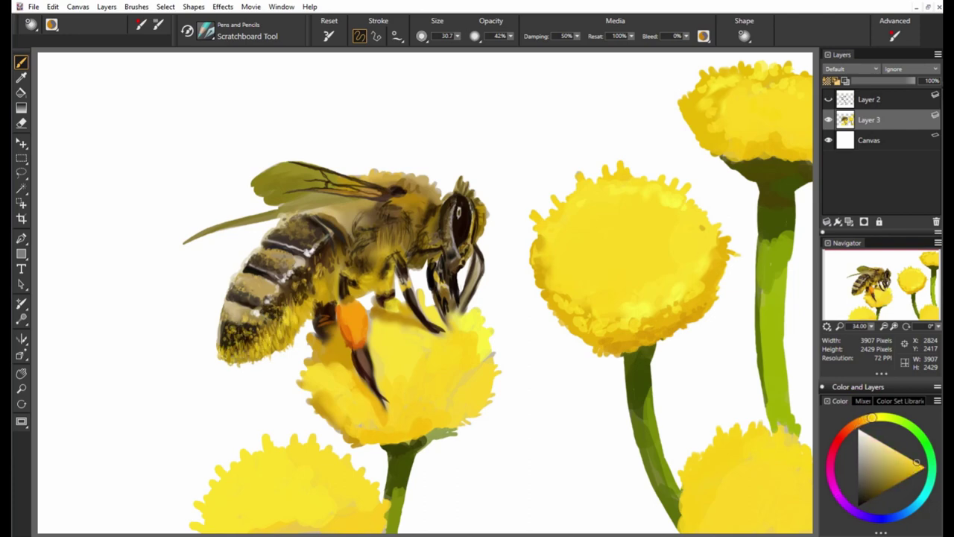
{"action": "left_click", "coordinate": [336, 346], "text": "alt"}
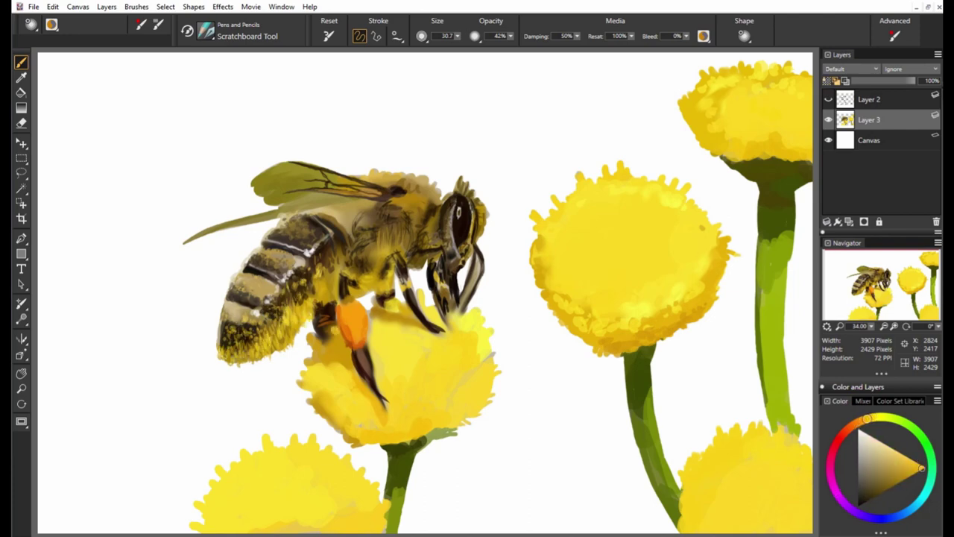
{"action": "left_click", "coordinate": [377, 384], "text": "alt"}
Dab light and golden yellow florets over the flower below and left of the bee
{"action": "left_click_drag", "start_coordinate": [425, 403], "coordinate": [399, 416]}
{"action": "left_click", "coordinate": [360, 422], "text": "alt"}
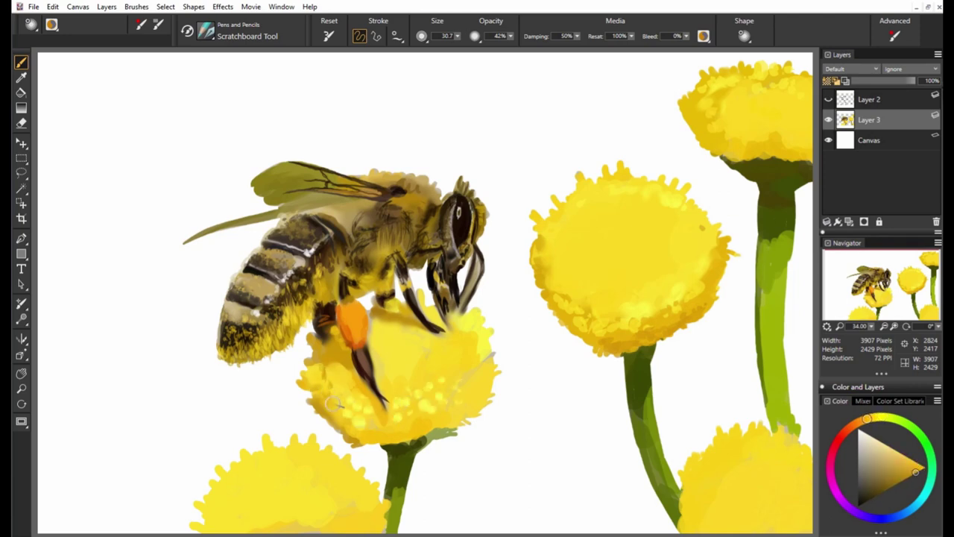
{"action": "left_click_drag", "start_coordinate": [336, 400], "coordinate": [384, 423]}
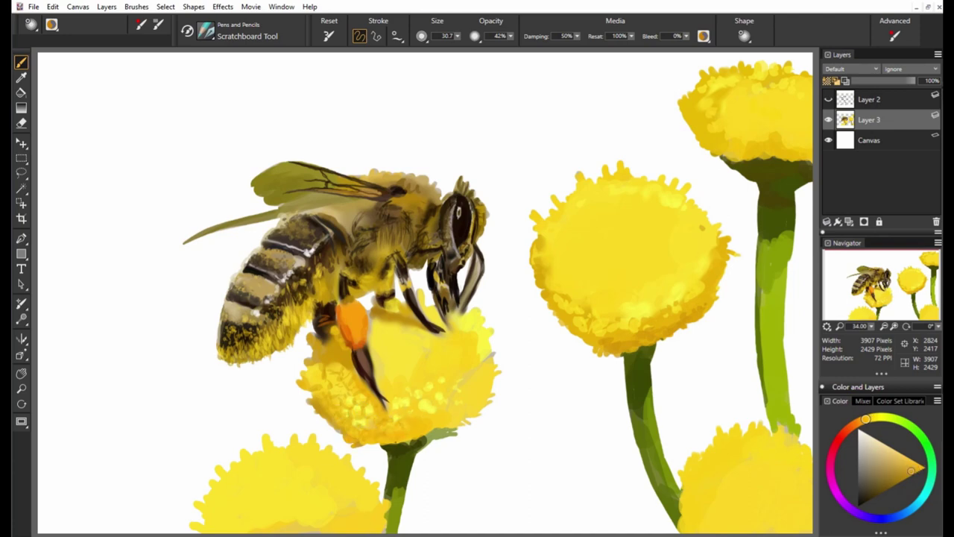
{"action": "left_click", "coordinate": [460, 419], "text": "alt"}
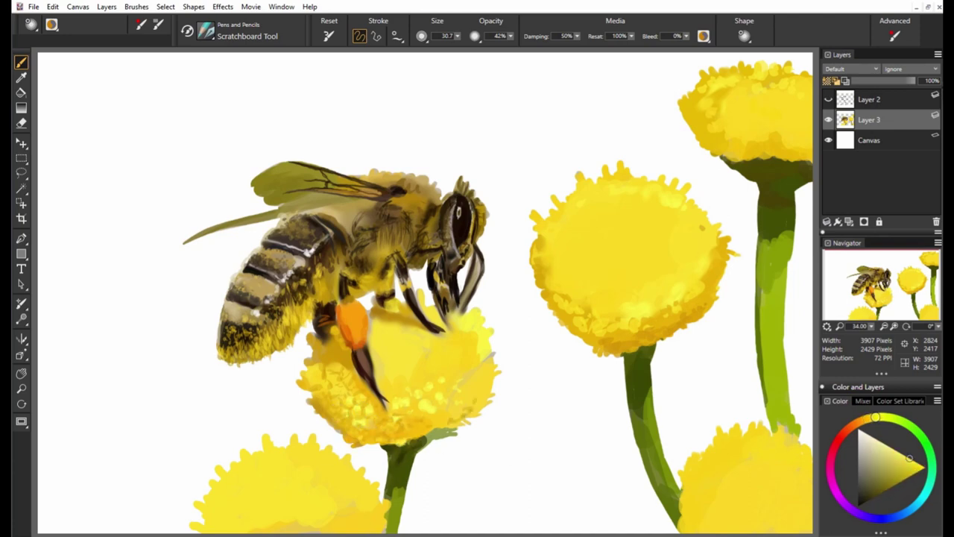
{"action": "left_click", "coordinate": [311, 382], "text": "alt"}
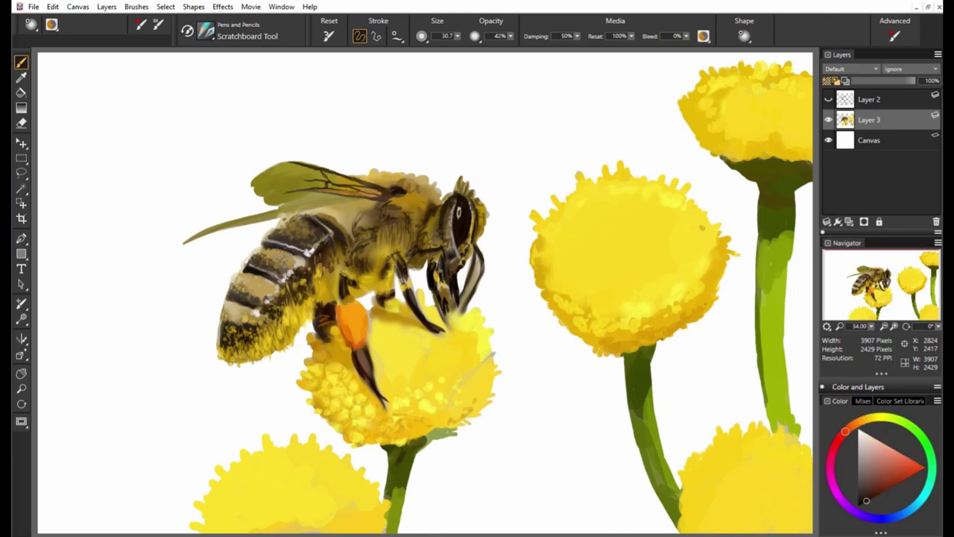
{"action": "left_click", "coordinate": [329, 338], "text": "alt"}
{"action": "left_click", "coordinate": [408, 319], "text": "alt"}
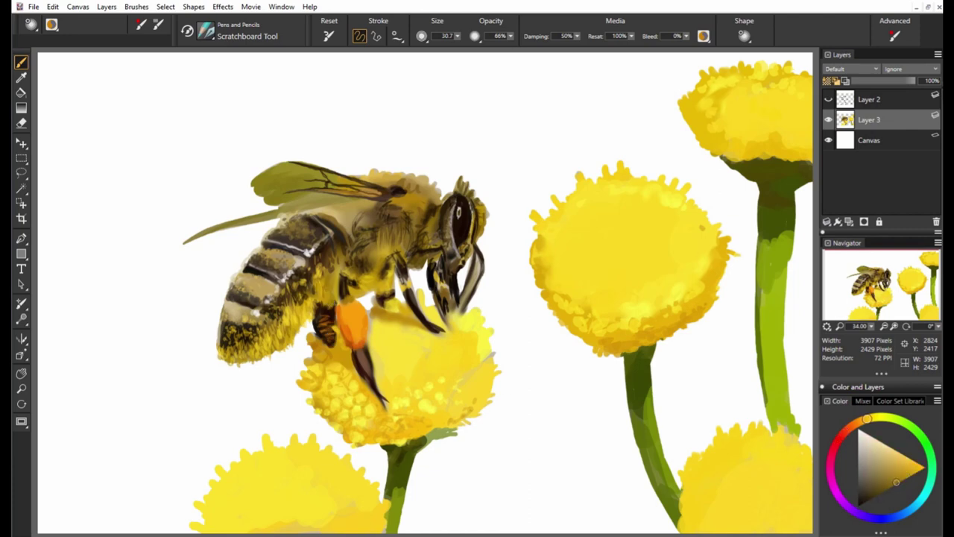
Sample golden shades and paint light yellow fuzz along the top of the thorax
{"action": "left_click", "coordinate": [298, 310], "text": "alt"}
{"action": "left_click", "coordinate": [352, 279], "text": "alt"}
{"action": "left_click", "coordinate": [317, 272], "text": "alt"}
{"action": "left_click", "coordinate": [387, 261], "text": "alt"}
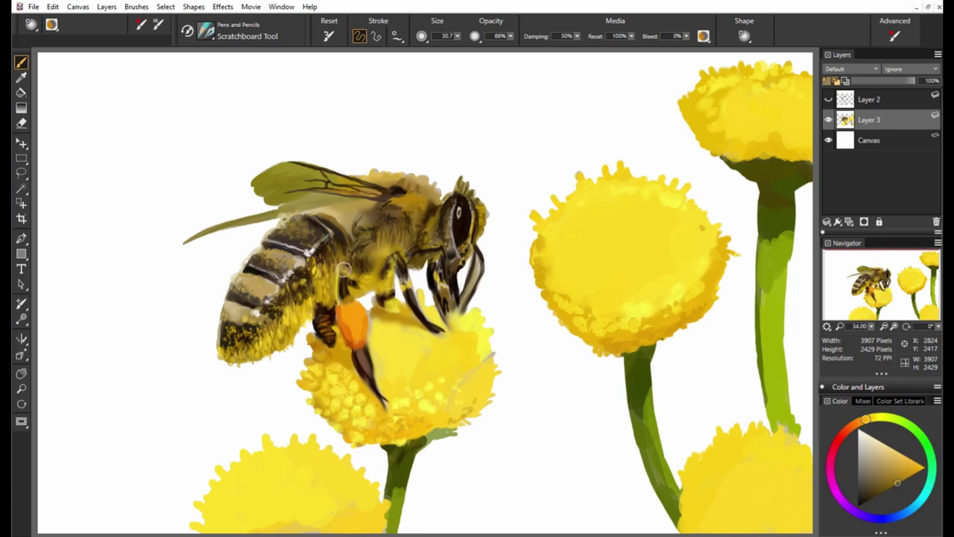
{"action": "left_click", "coordinate": [394, 206], "text": "alt"}
{"action": "left_click", "coordinate": [392, 189], "text": "alt"}
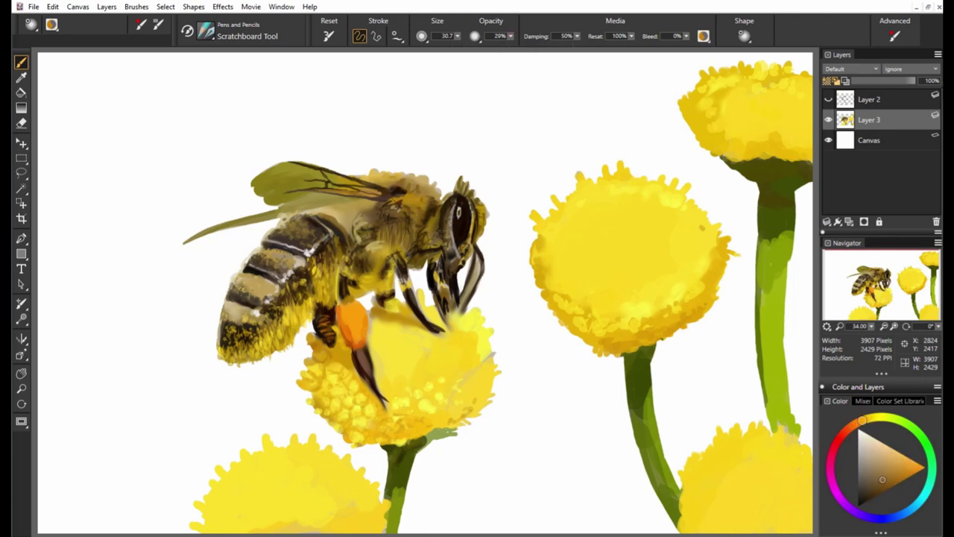
{"action": "mouse_move", "coordinate": [372, 177]}
{"action": "left_mouse_down"}
{"action": "mouse_move", "coordinate": [399, 164]}
{"action": "mouse_move", "coordinate": [437, 179]}
{"action": "left_mouse_up"}
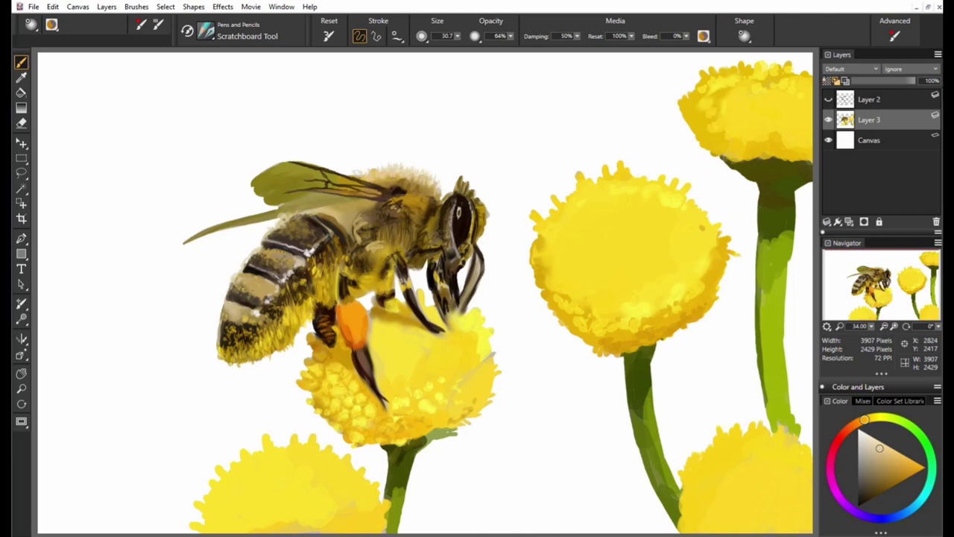
Sample saturated yellows, then paint a short near-black stroke on the bee's leg
{"action": "left_click", "coordinate": [278, 350], "text": "alt"}
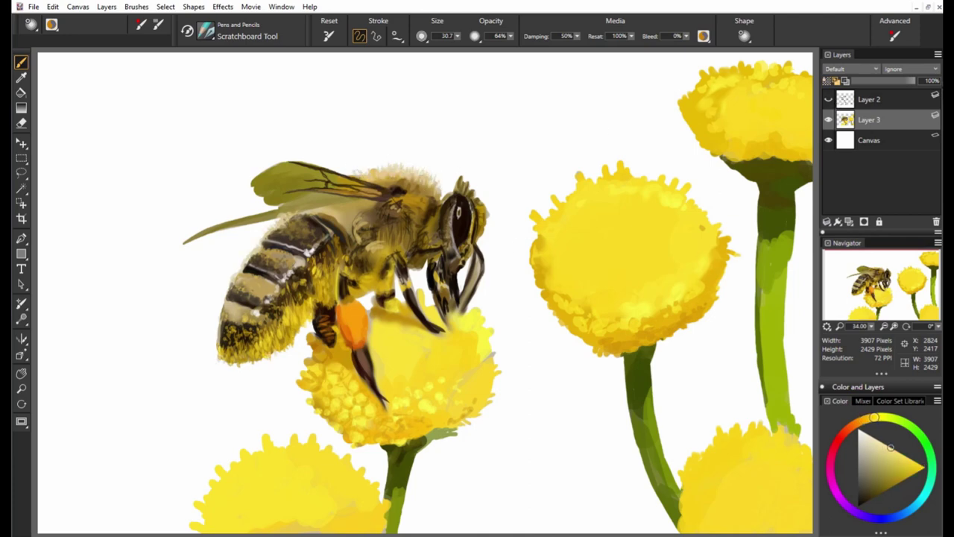
{"action": "left_click", "coordinate": [448, 282], "text": "alt"}
{"action": "left_click", "coordinate": [409, 282], "text": "alt"}
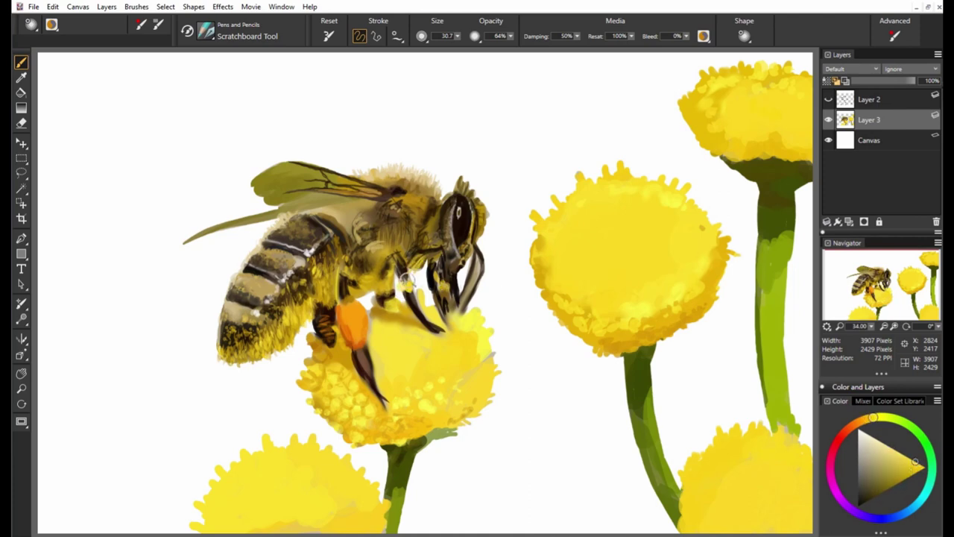
{"action": "left_click", "coordinate": [558, 235], "text": "alt"}
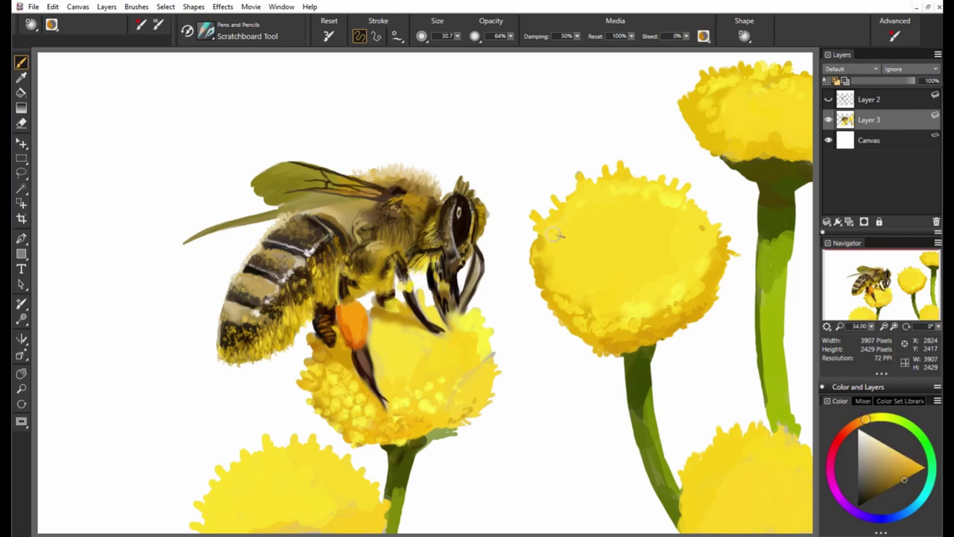
{"action": "left_click", "coordinate": [432, 238], "text": "alt"}
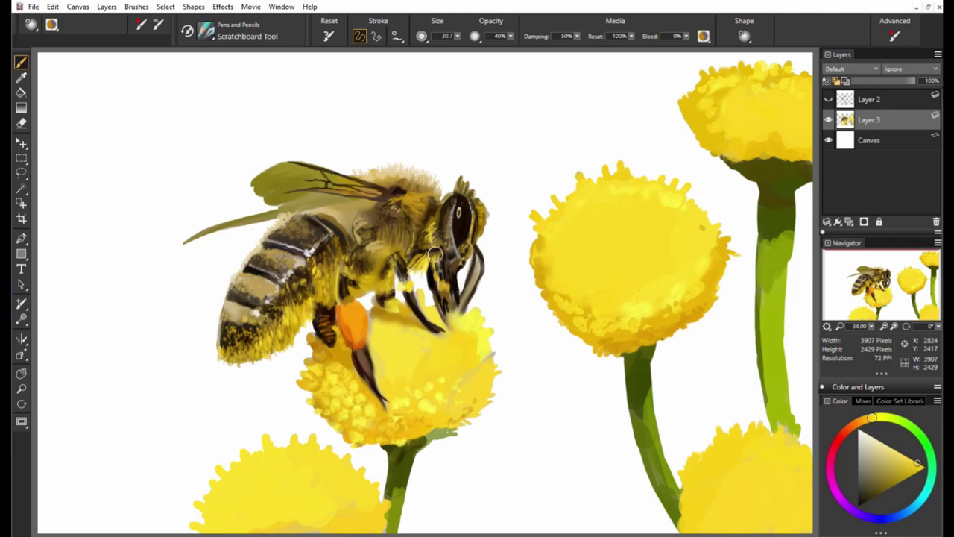
{"action": "left_click", "coordinate": [394, 241], "text": "alt"}
{"action": "left_click", "coordinate": [382, 258], "text": "alt"}
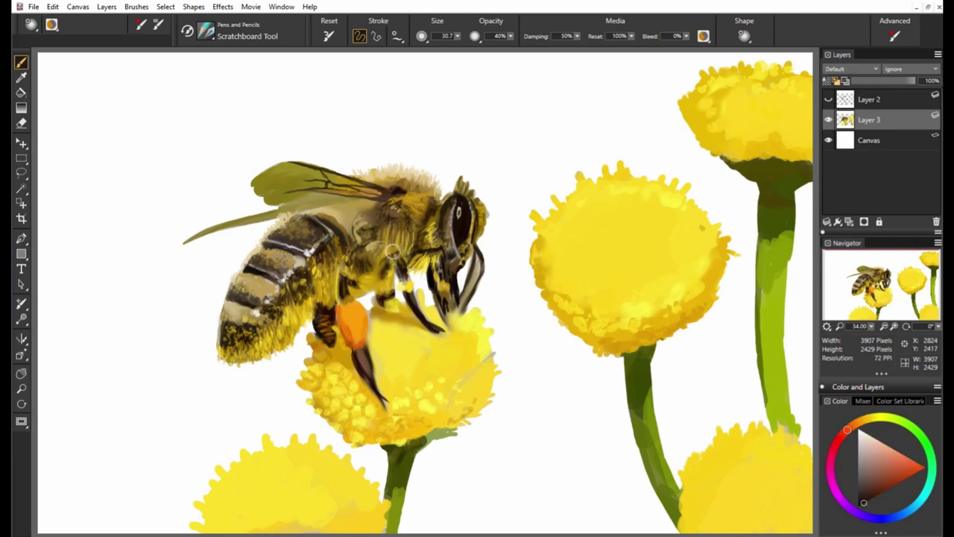
{"action": "left_click_drag", "start_coordinate": [386, 266], "coordinate": [404, 267]}
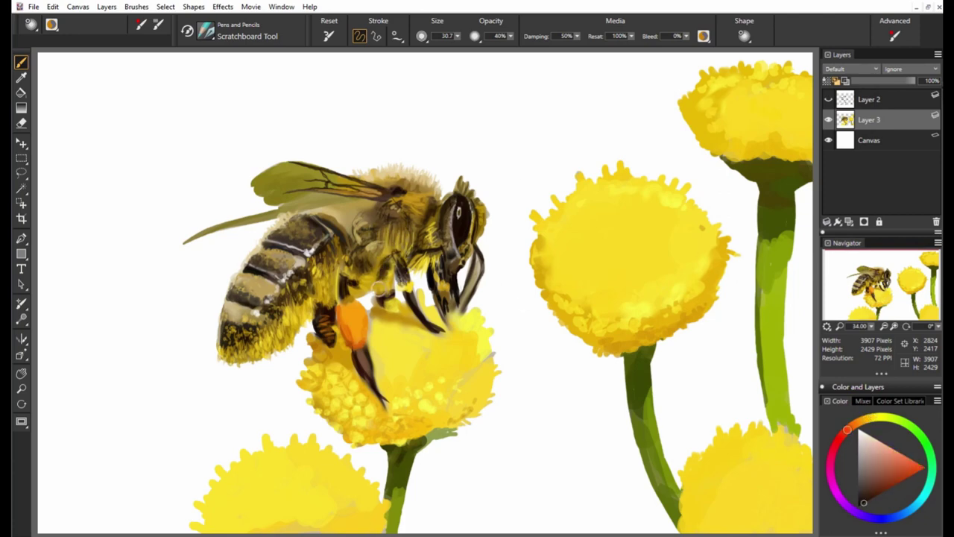
Sample golden, lighter yellow and orange-gold tones from the thorax and flower edge
{"action": "left_click", "coordinate": [378, 227], "text": "alt"}
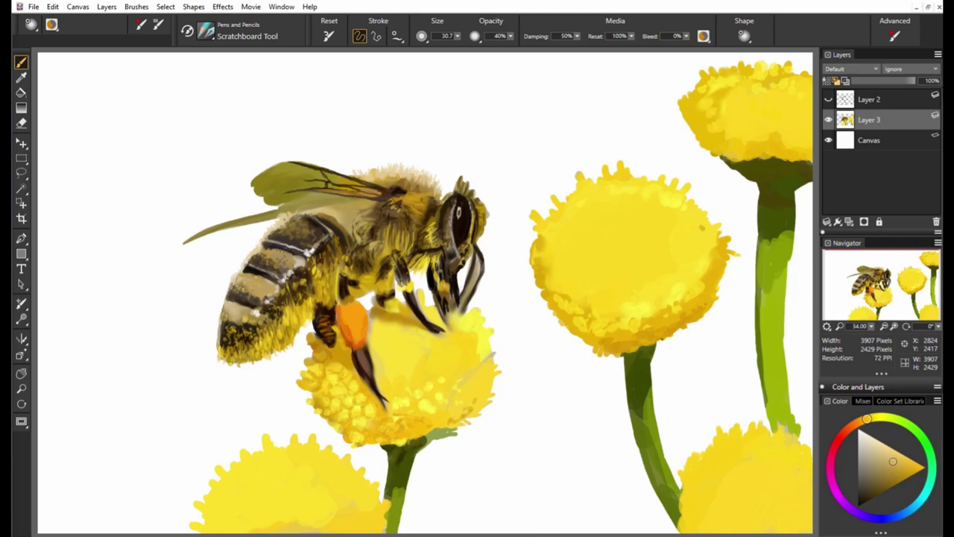
{"action": "left_click", "coordinate": [344, 222], "text": "alt"}
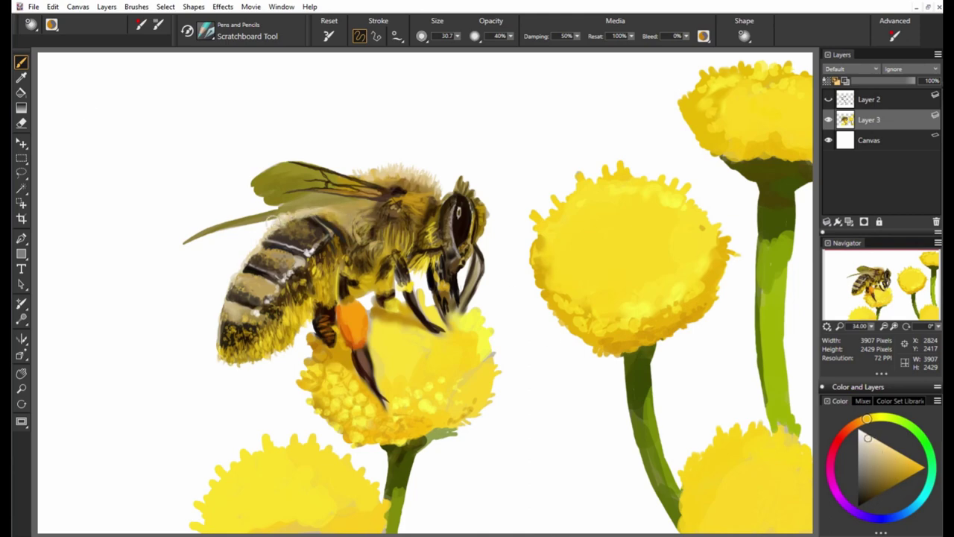
{"action": "left_click", "coordinate": [489, 375], "text": "alt"}
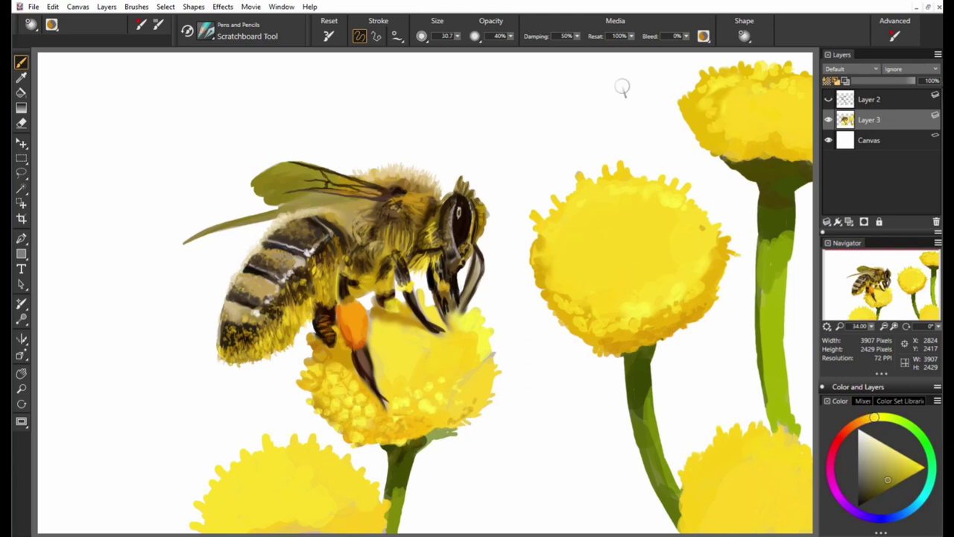
{"action": "left_click", "coordinate": [312, 226], "text": "alt"}
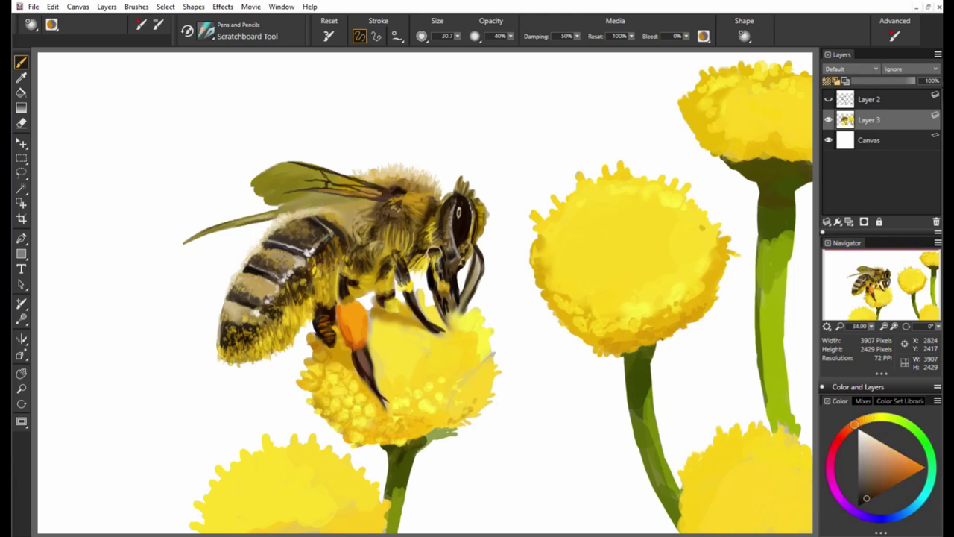
{"action": "left_click", "coordinate": [435, 253], "text": "alt"}
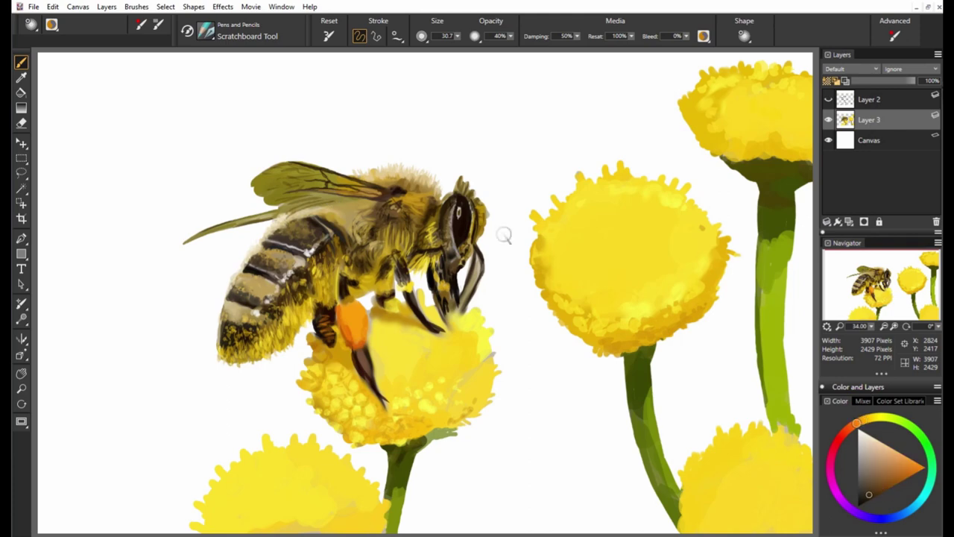
{"action": "left_click", "coordinate": [730, 240], "text": "alt"}
Sample brownish orange, dark red and orange tones from the bee's fur
{"action": "left_click", "coordinate": [450, 213], "text": "alt"}
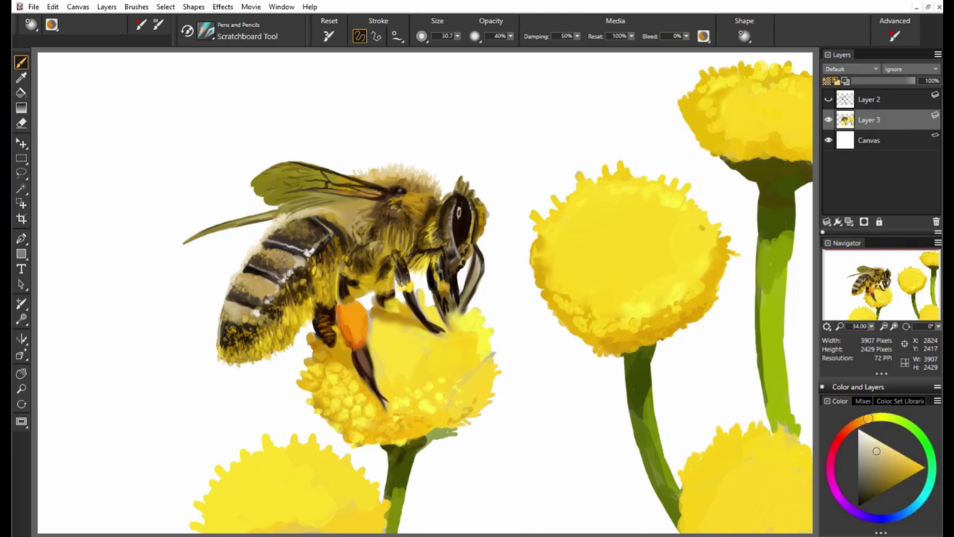
{"action": "left_click", "coordinate": [397, 188], "text": "alt"}
{"action": "left_click", "coordinate": [418, 170], "text": "alt"}
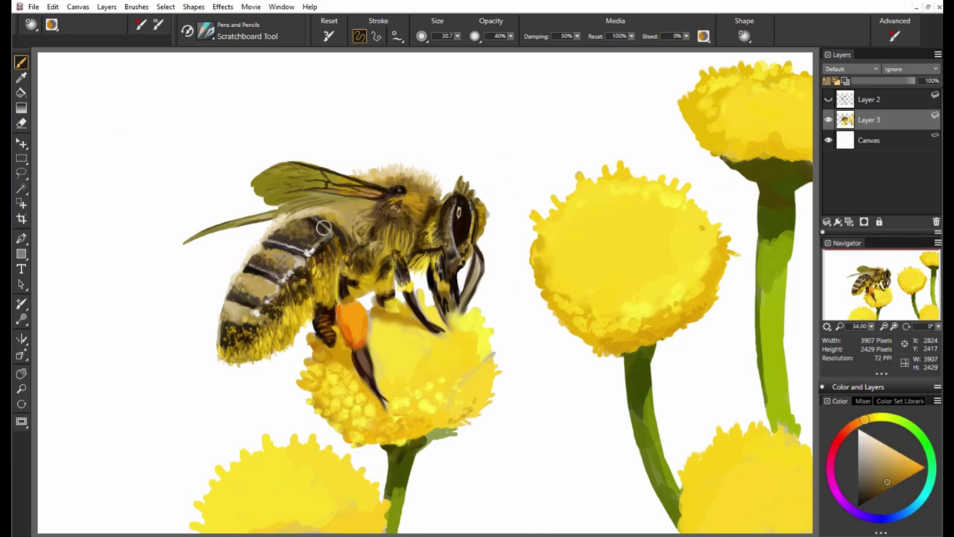
{"action": "left_click", "coordinate": [392, 196], "text": "alt"}
{"action": "left_click", "coordinate": [388, 219], "text": "alt"}
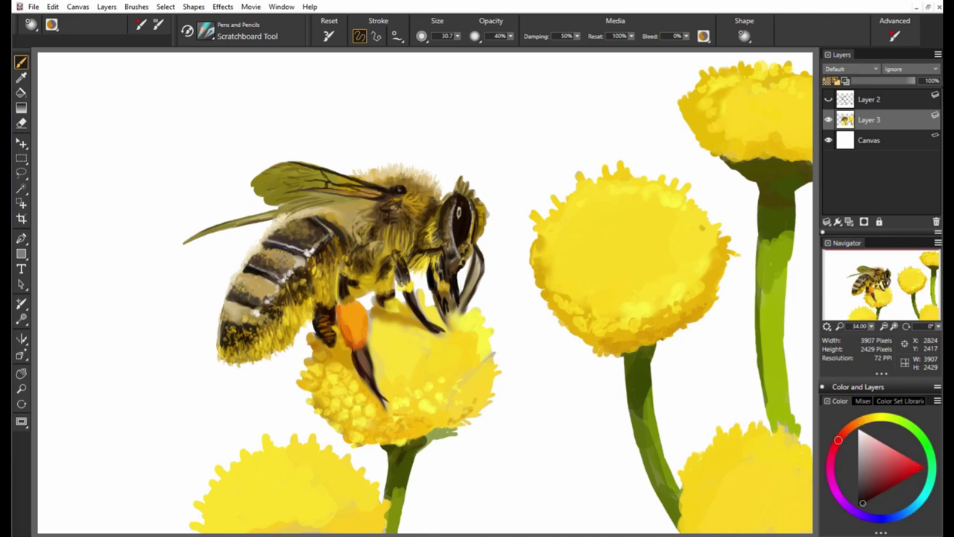
{"action": "left_click", "coordinate": [337, 213], "text": "alt"}
{"action": "left_click", "coordinate": [331, 213], "text": "alt"}
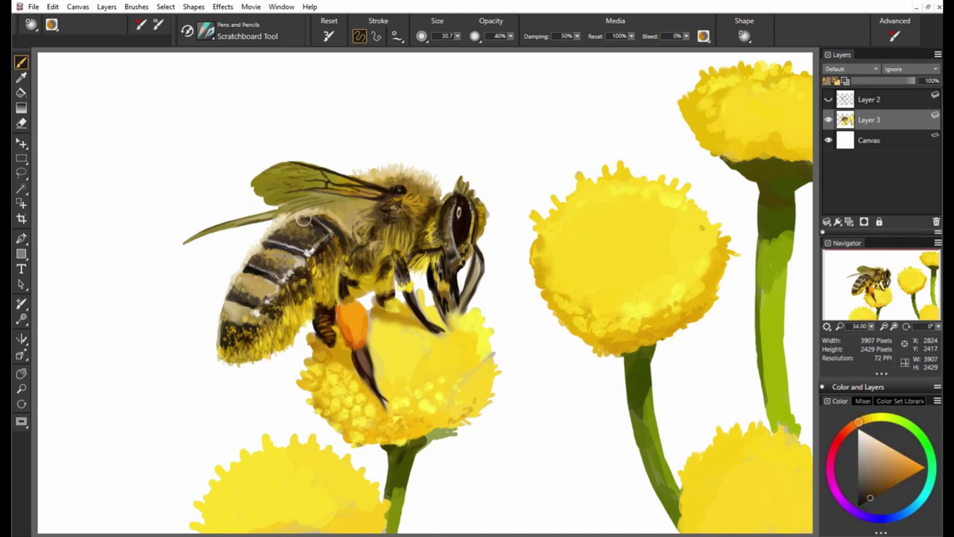
Sample dark reds from the body and proboscis, flower yellow, and dark orange-brown
{"action": "left_click", "coordinate": [399, 244], "text": "alt"}
{"action": "left_click", "coordinate": [401, 257], "text": "alt"}
{"action": "left_click", "coordinate": [457, 265], "text": "alt"}
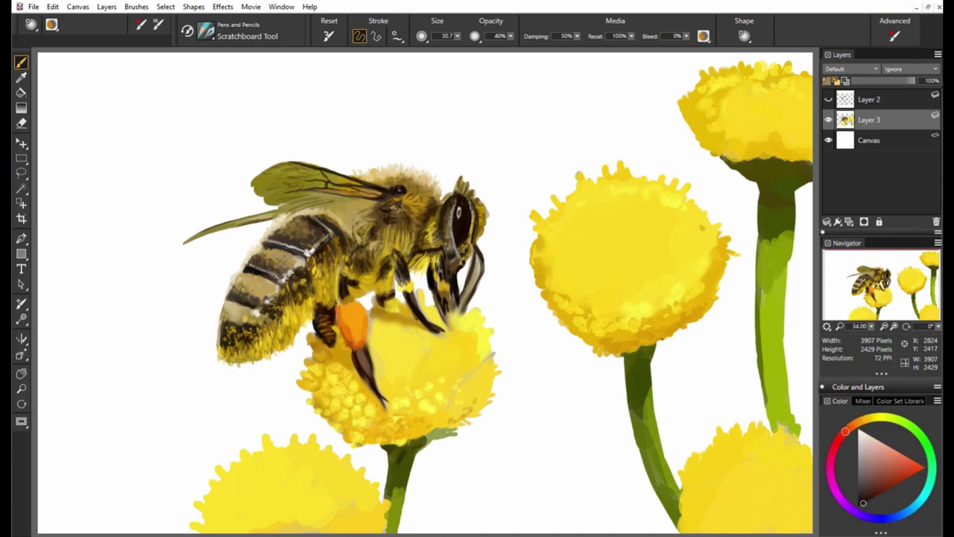
{"action": "left_click", "coordinate": [414, 317], "text": "alt"}
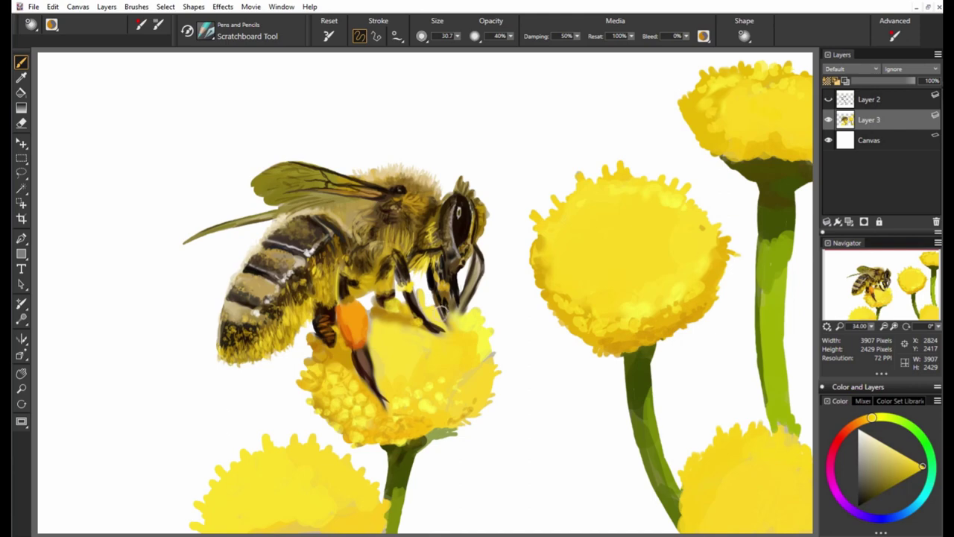
{"action": "left_click", "coordinate": [369, 366], "text": "alt"}
{"action": "left_click", "coordinate": [355, 349], "text": "alt"}
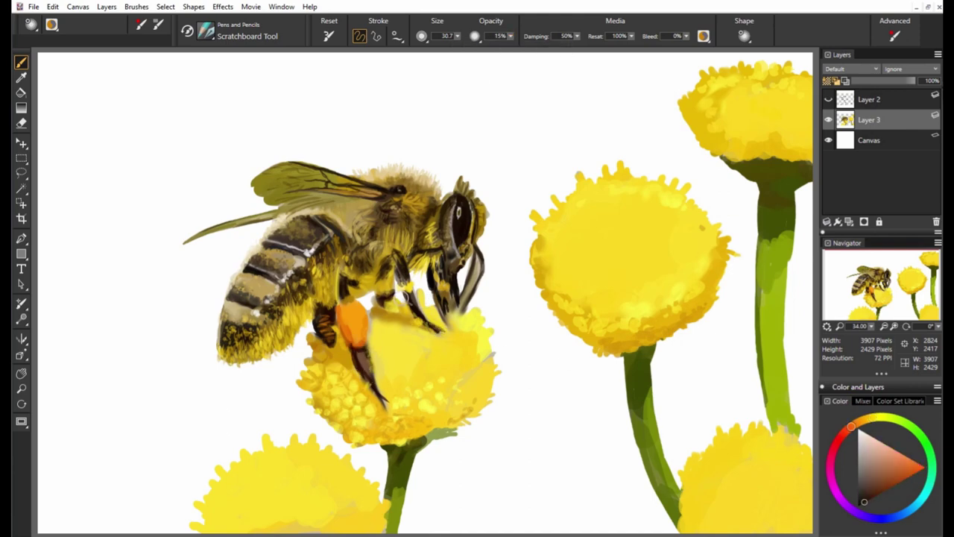
Sample bright yellows from the flower and orange-browns from the bee's legs and head
{"action": "left_click", "coordinate": [397, 304], "text": "alt"}
{"action": "left_click", "coordinate": [455, 422], "text": "alt"}
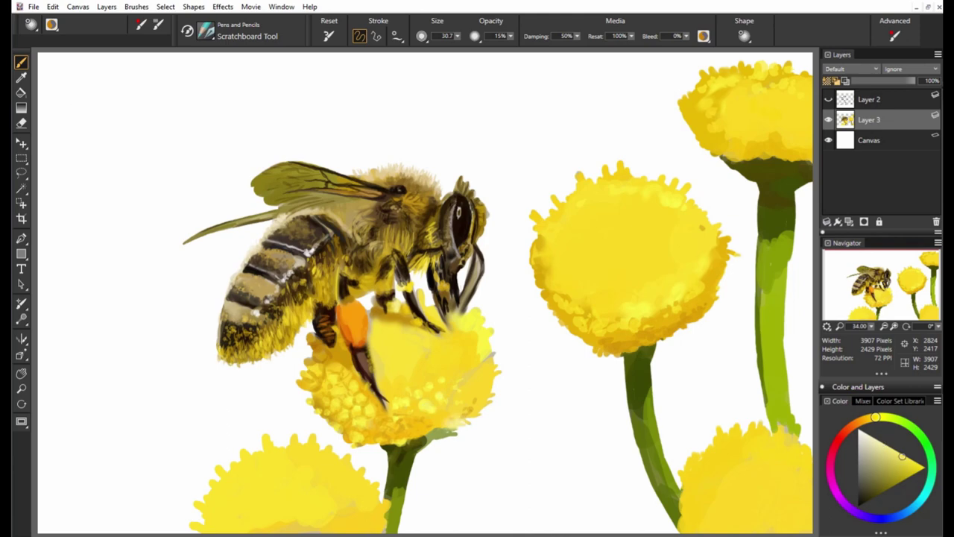
{"action": "left_click", "coordinate": [377, 389], "text": "alt"}
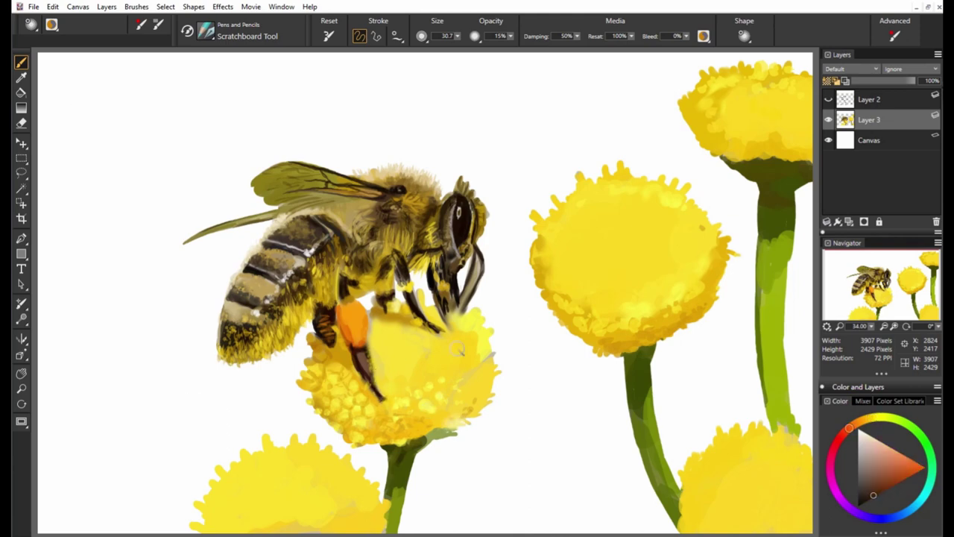
{"action": "left_click", "coordinate": [445, 333], "text": "alt"}
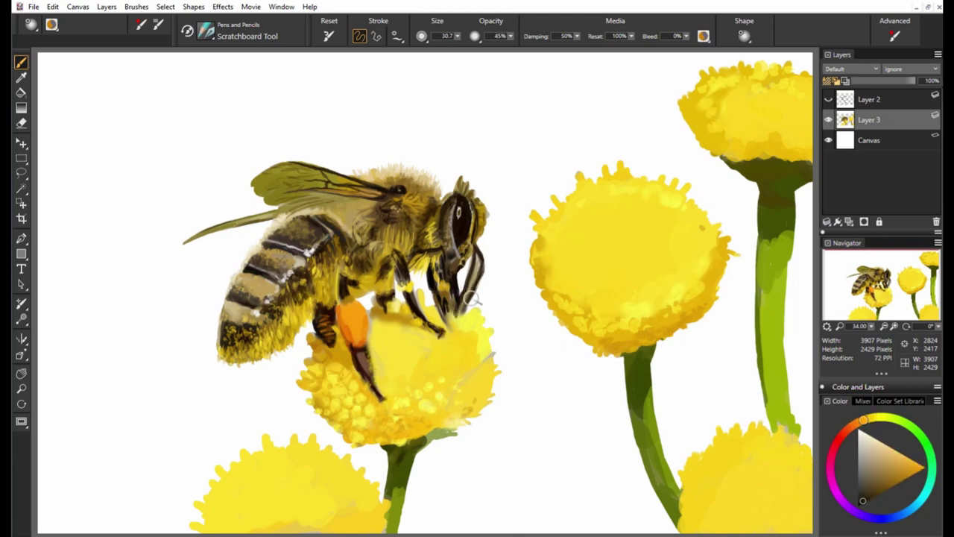
{"action": "left_click", "coordinate": [338, 269], "text": "alt"}
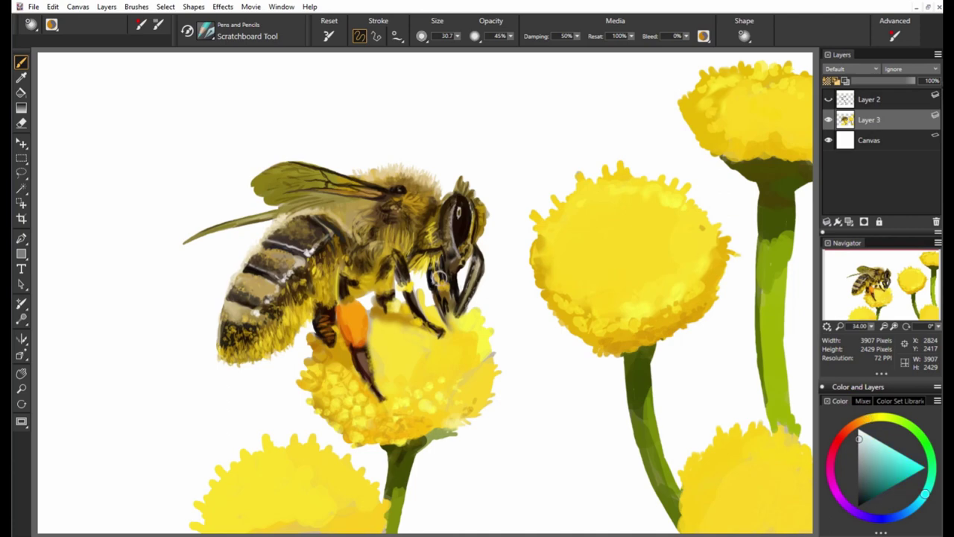
{"action": "left_click", "coordinate": [414, 243], "text": "alt"}
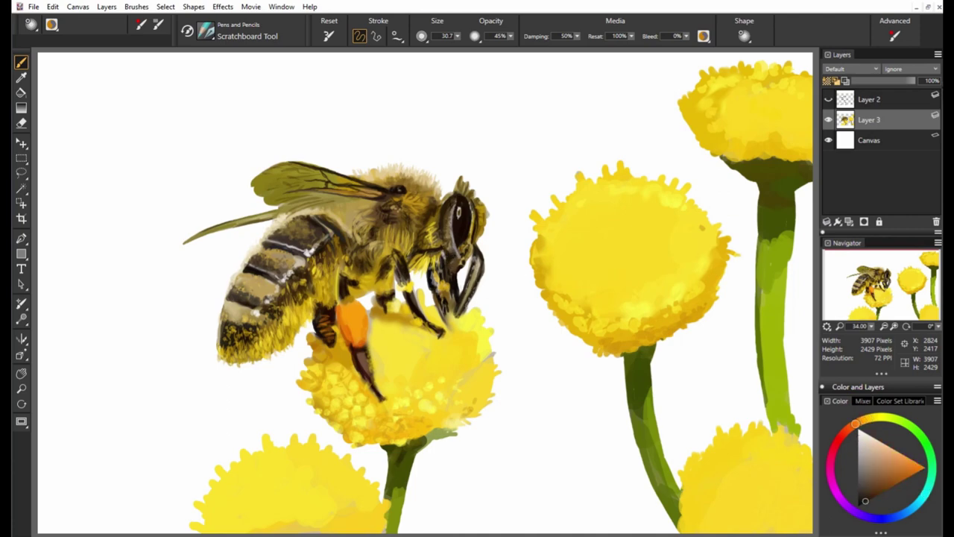
{"action": "left_click", "coordinate": [452, 285], "text": "alt"}
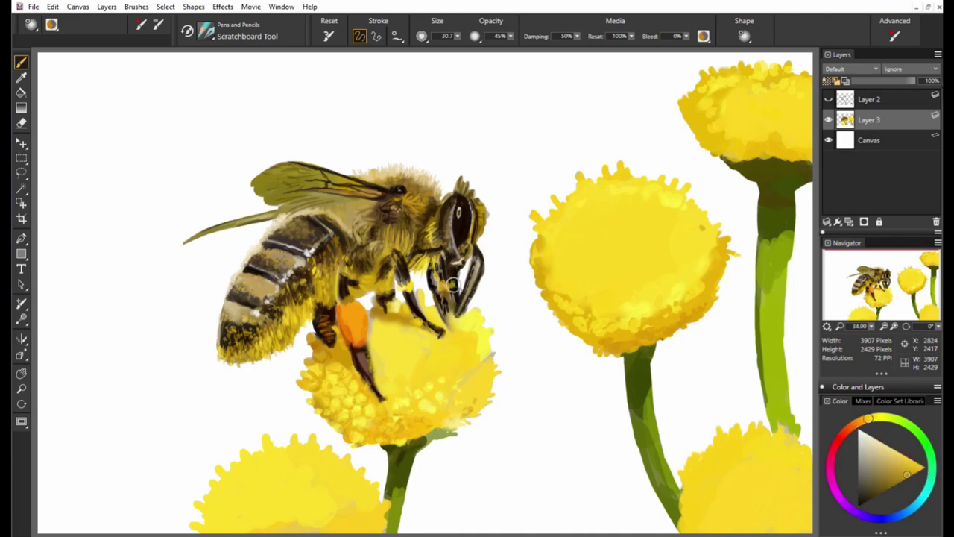
{"action": "left_click", "coordinate": [454, 313], "text": "alt"}
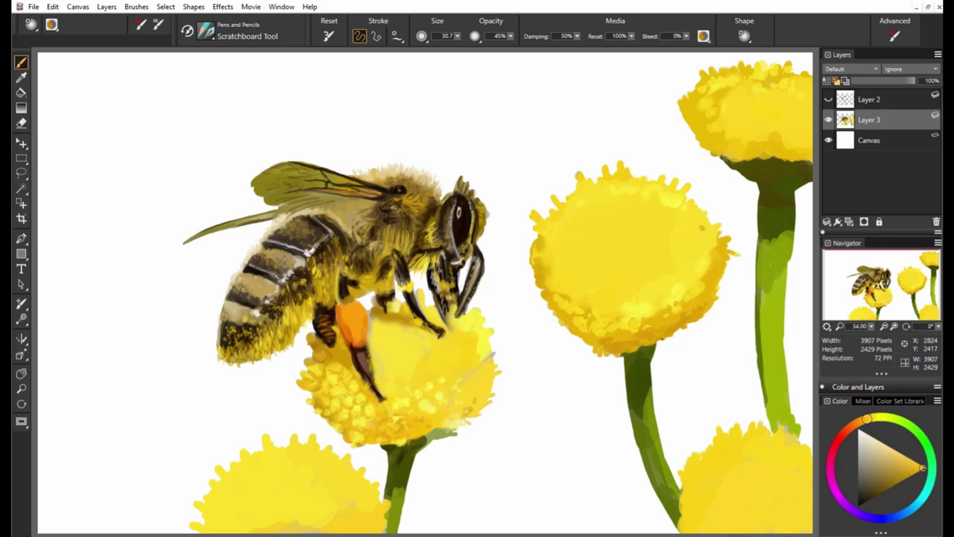
Sample body and flower tones, ending on the flower's bright yellow, then the leg's dark tone
{"action": "left_click", "coordinate": [380, 301], "text": "alt"}
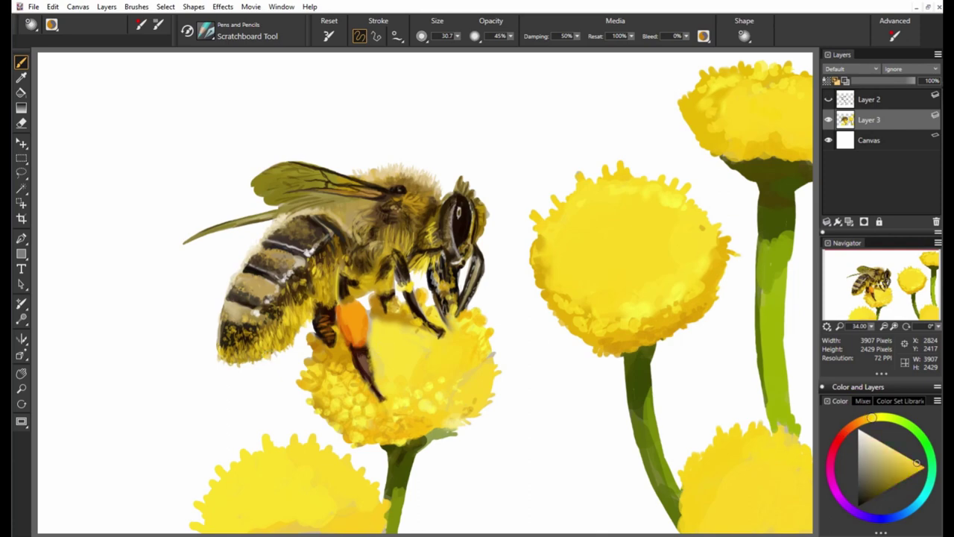
{"action": "left_click", "coordinate": [369, 306], "text": "alt"}
{"action": "left_click", "coordinate": [419, 337], "text": "alt"}
{"action": "left_click", "coordinate": [393, 319], "text": "alt"}
{"action": "left_click", "coordinate": [418, 320], "text": "alt"}
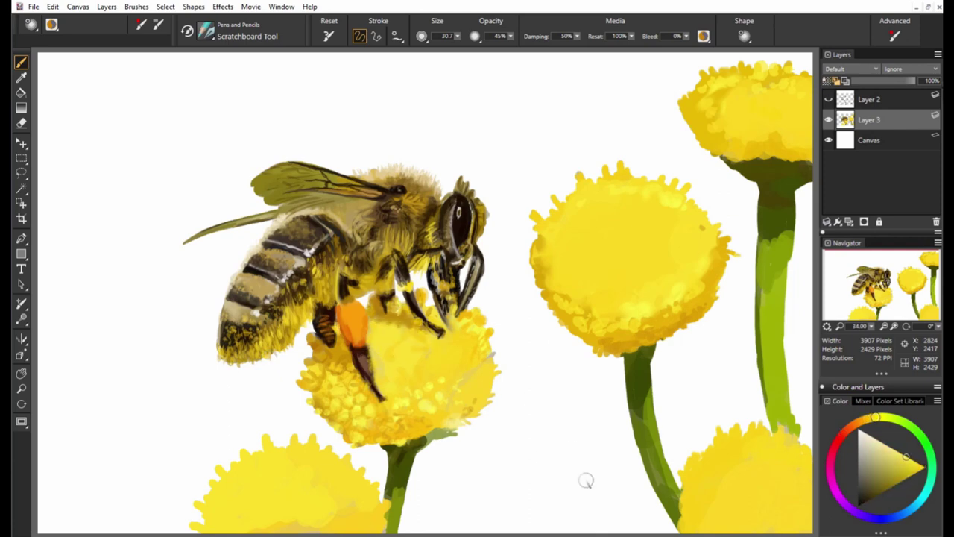
{"action": "left_click", "coordinate": [317, 352], "text": "alt"}
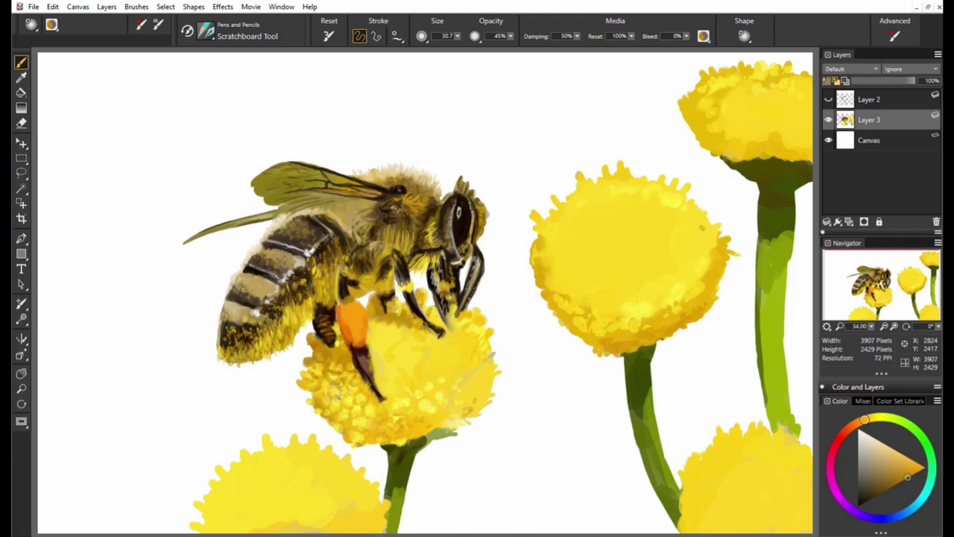
{"action": "left_click", "coordinate": [366, 441], "text": "alt"}
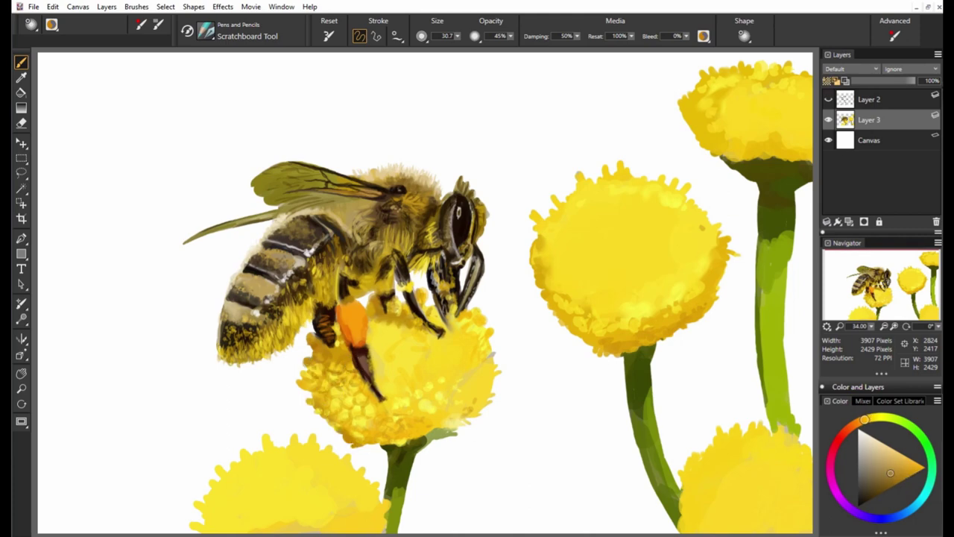
{"action": "left_click", "coordinate": [456, 417], "text": "alt"}
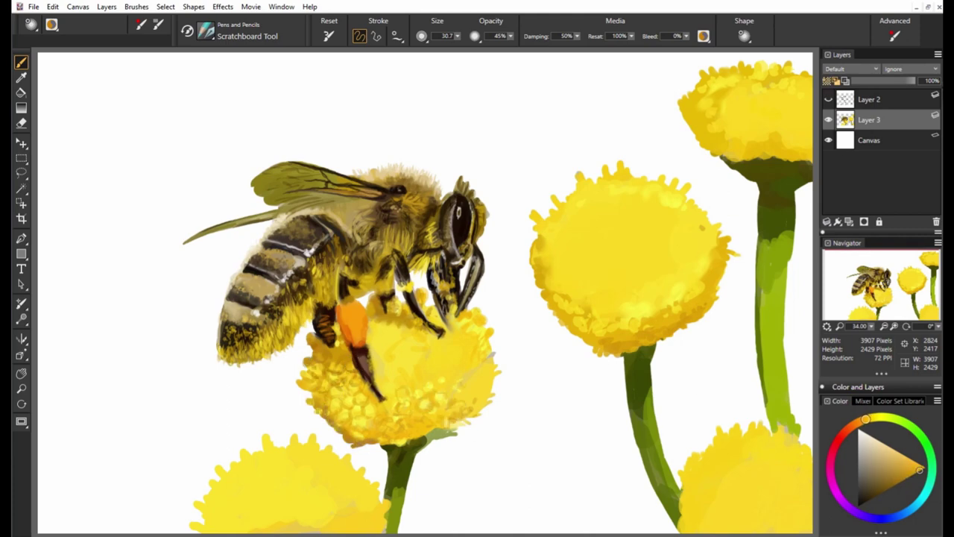
{"action": "left_click", "coordinate": [448, 278], "text": "alt"}
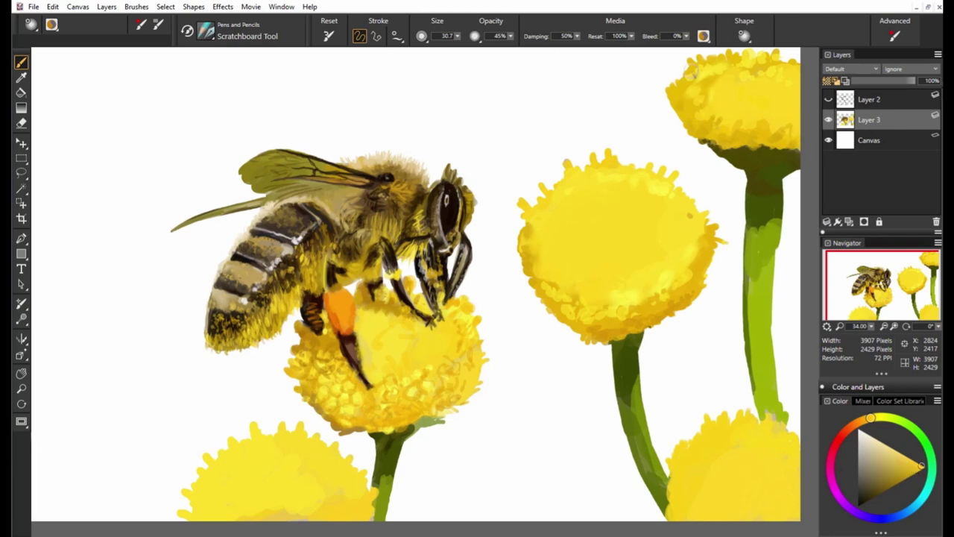
Add scratchy yellow and orange-yellow texture to the edges of the flower heads
{"action": "left_click", "coordinate": [596, 251], "text": "alt"}
{"action": "mouse_move", "coordinate": [606, 302]}
{"action": "left_mouse_down"}
{"action": "mouse_move", "coordinate": [555, 279]}
{"action": "mouse_move", "coordinate": [594, 277]}
{"action": "left_mouse_up"}
{"action": "left_click", "coordinate": [553, 216], "text": "alt"}
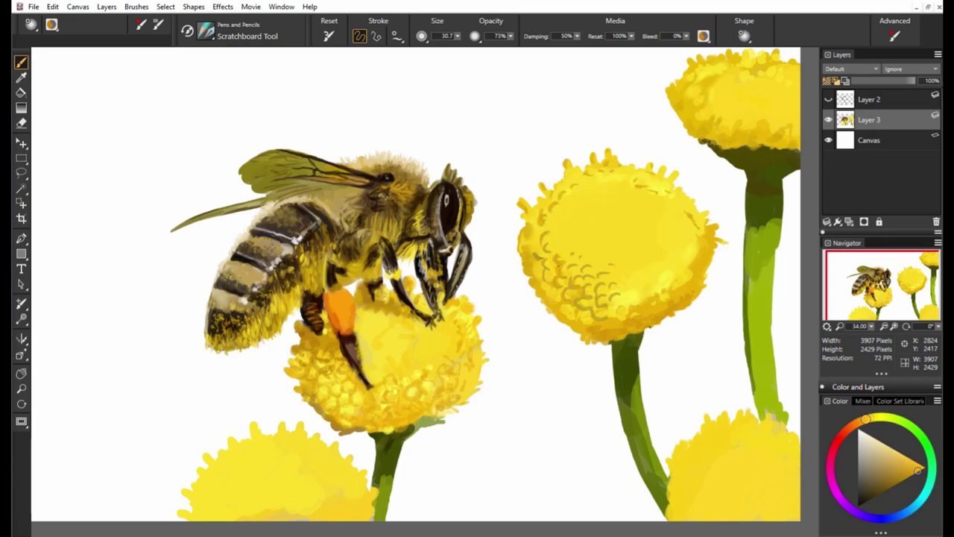
{"action": "mouse_move", "coordinate": [539, 233]}
{"action": "left_mouse_down"}
{"action": "mouse_move", "coordinate": [549, 280]}
{"action": "mouse_move", "coordinate": [617, 298]}
{"action": "mouse_move", "coordinate": [642, 246]}
{"action": "left_mouse_up"}
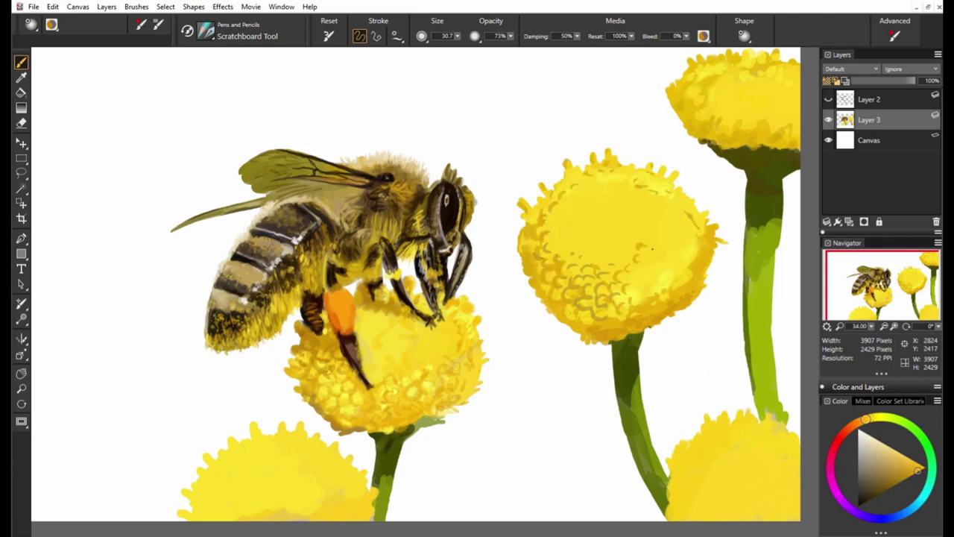
{"action": "left_click_drag", "start_coordinate": [634, 294], "coordinate": [678, 281]}
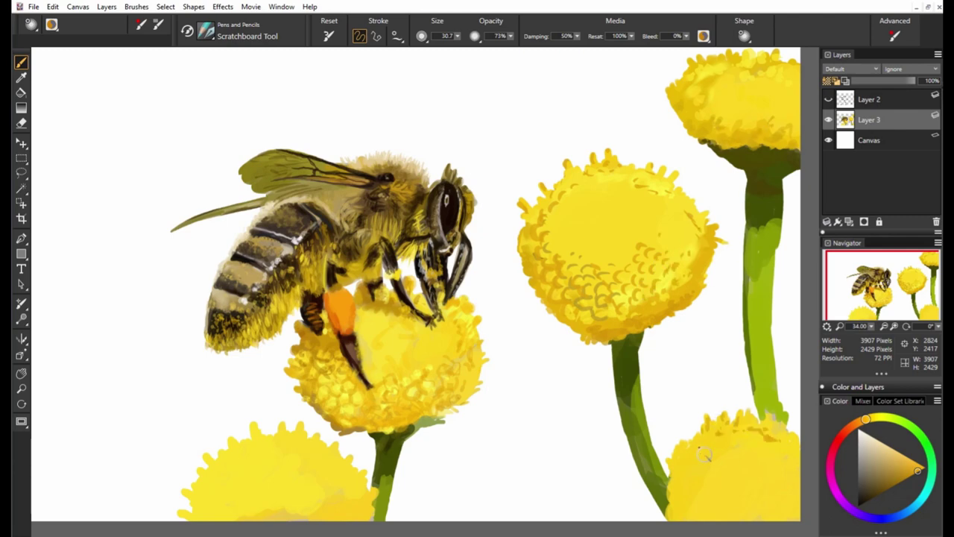
{"action": "left_click_drag", "start_coordinate": [205, 455], "coordinate": [187, 514]}
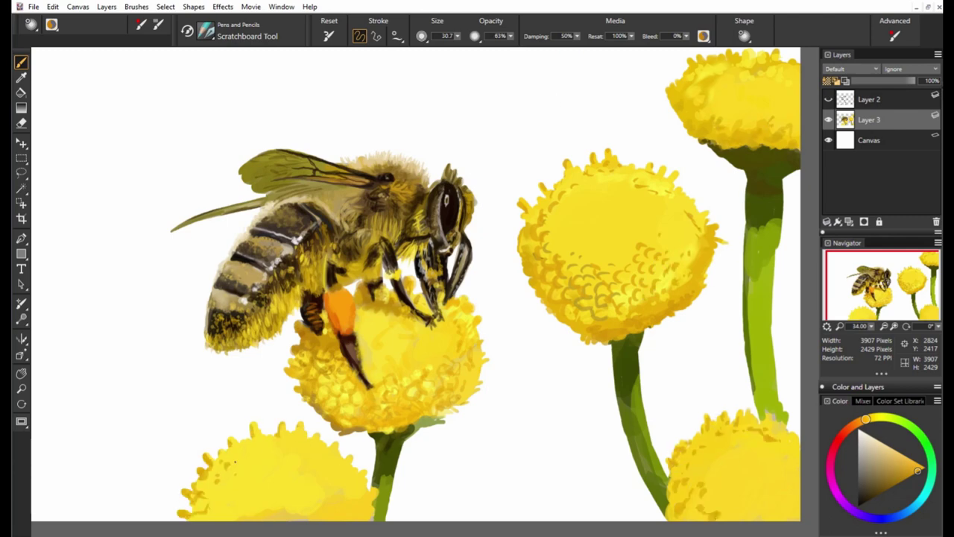
Paint a darker green along the middle flower's stem
{"action": "left_click", "coordinate": [371, 489], "text": "alt"}
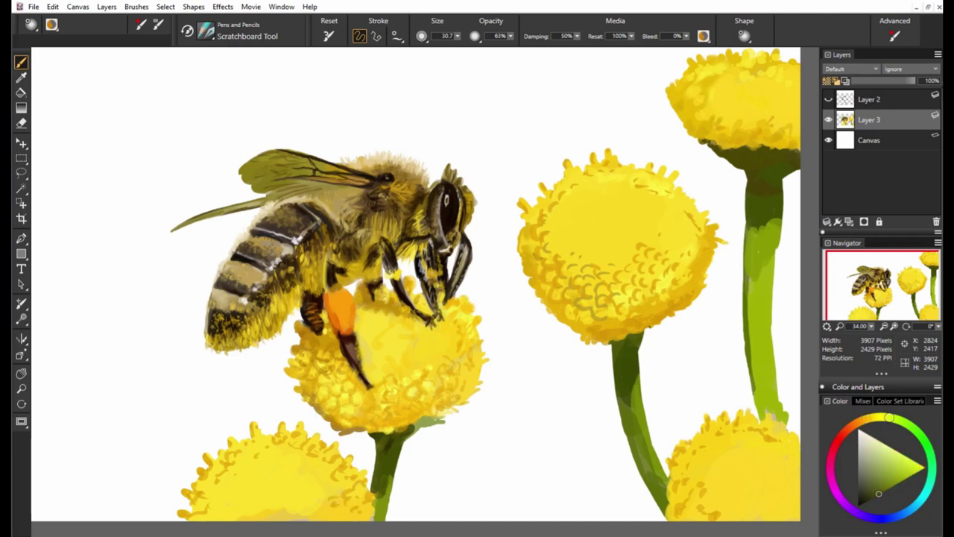
{"action": "left_click", "coordinate": [387, 505], "text": "alt"}
{"action": "left_click", "coordinate": [377, 489], "text": "alt"}
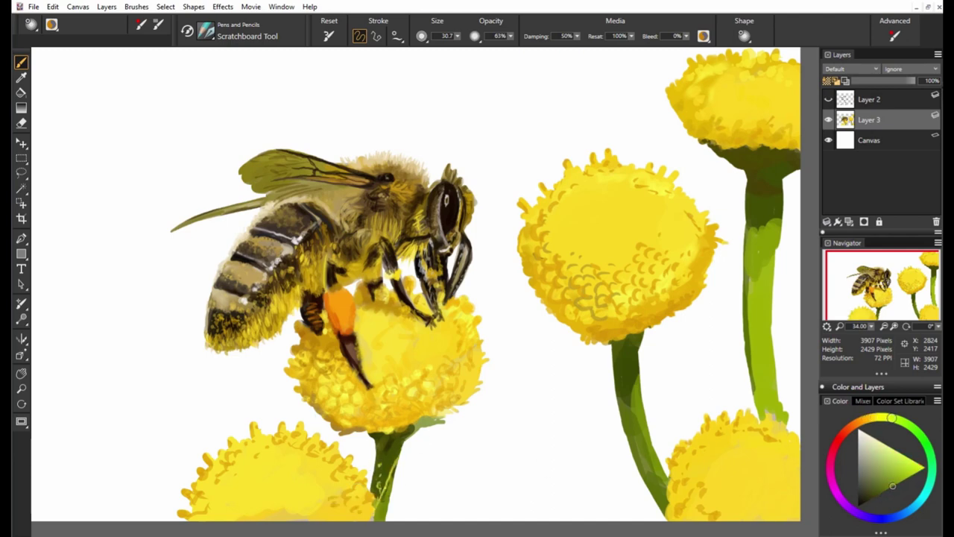
{"action": "left_click", "coordinate": [626, 369], "text": "alt"}
{"action": "left_click_drag", "start_coordinate": [624, 373], "coordinate": [647, 462]}
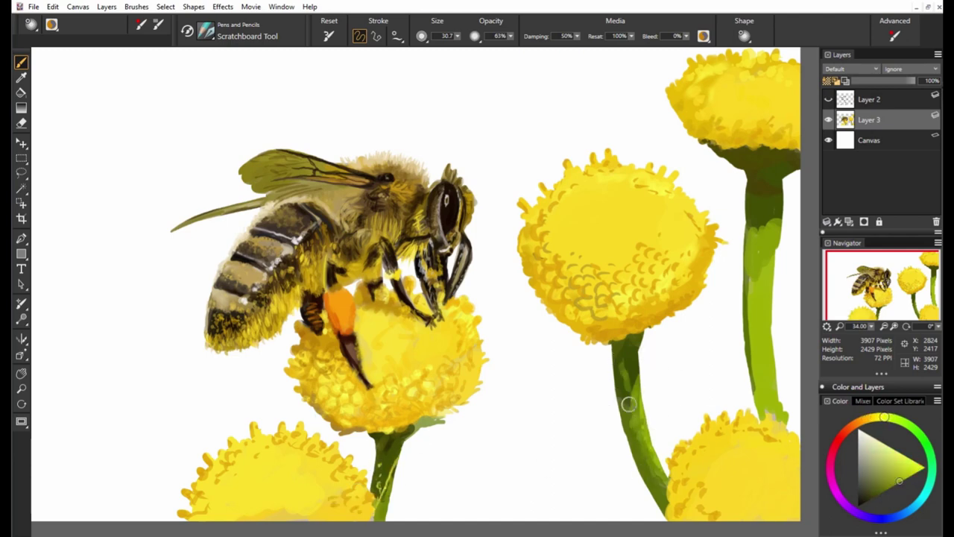
Lighten the bottom-right, centre and lower-left flower heads with light yellow highlights
{"action": "left_click", "coordinate": [782, 410], "text": "alt"}
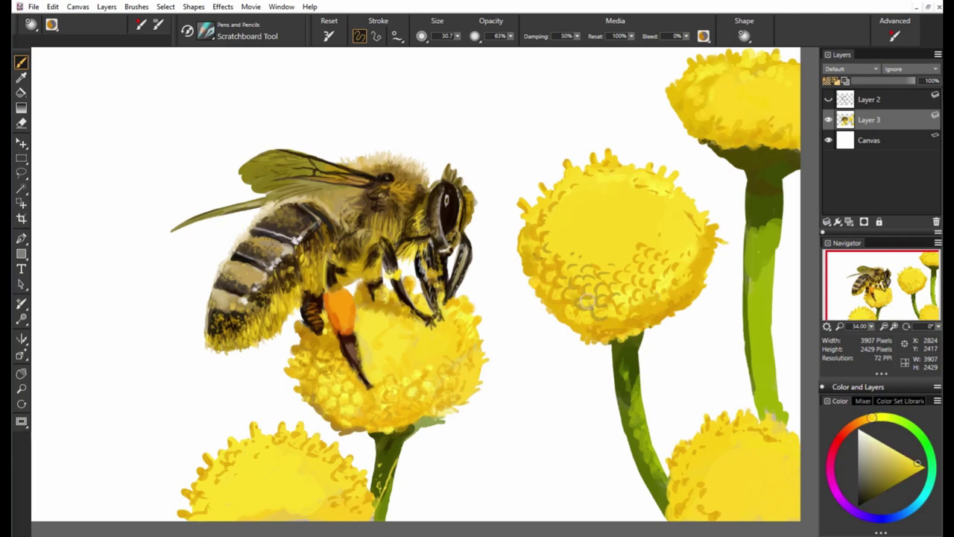
{"action": "left_click", "coordinate": [669, 246], "text": "alt"}
{"action": "left_click", "coordinate": [918, 464]}
{"action": "mouse_move", "coordinate": [656, 468]}
{"action": "left_mouse_down"}
{"action": "mouse_move", "coordinate": [708, 513]}
{"action": "mouse_move", "coordinate": [698, 452]}
{"action": "mouse_move", "coordinate": [783, 432]}
{"action": "left_mouse_up"}
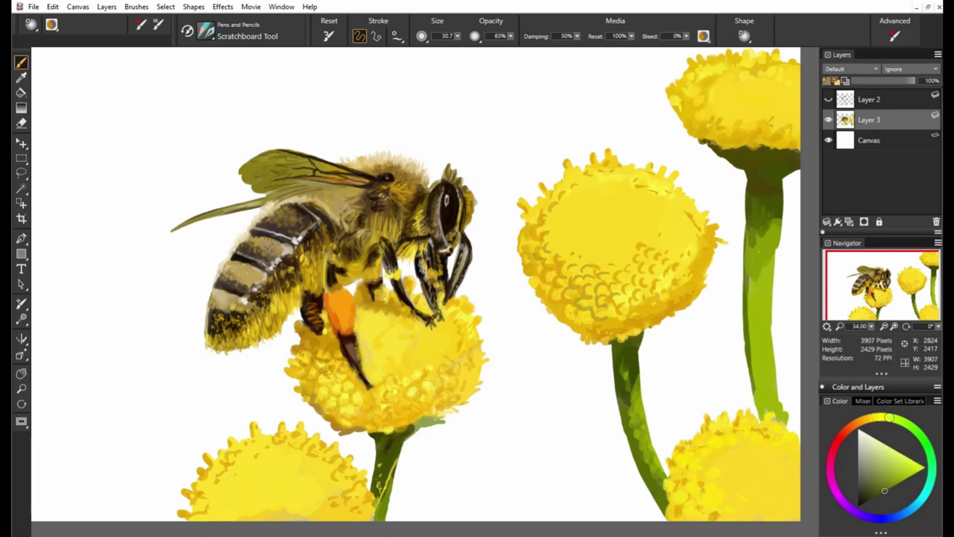
{"action": "left_click", "coordinate": [773, 224], "text": "alt"}
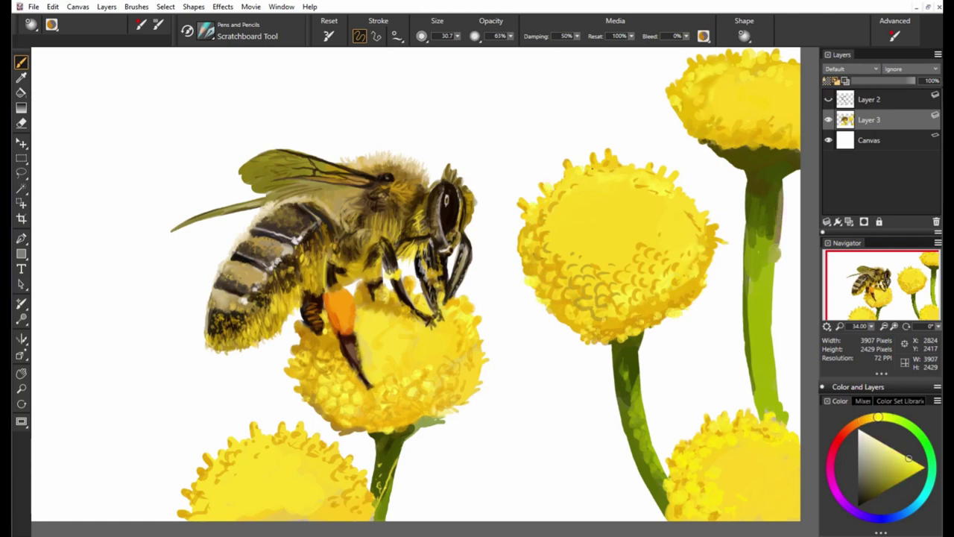
{"action": "mouse_move", "coordinate": [619, 160]}
{"action": "left_mouse_down"}
{"action": "mouse_move", "coordinate": [556, 224]}
{"action": "mouse_move", "coordinate": [589, 203]}
{"action": "left_mouse_up"}
{"action": "left_click", "coordinate": [681, 262], "text": "alt"}
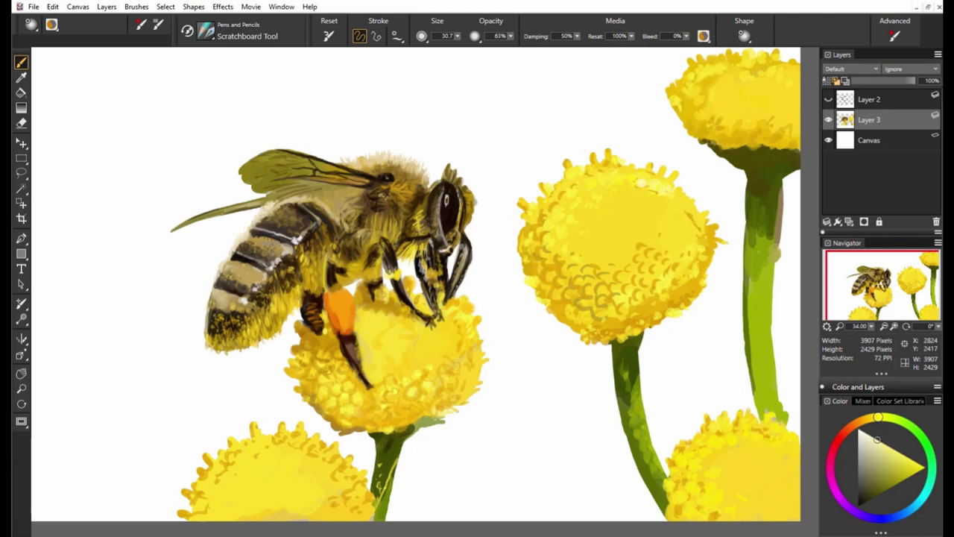
{"action": "left_click_drag", "start_coordinate": [410, 391], "coordinate": [388, 389]}
{"action": "left_click", "coordinate": [298, 442], "text": "alt"}
{"action": "left_click_drag", "start_coordinate": [302, 466], "coordinate": [239, 483]}
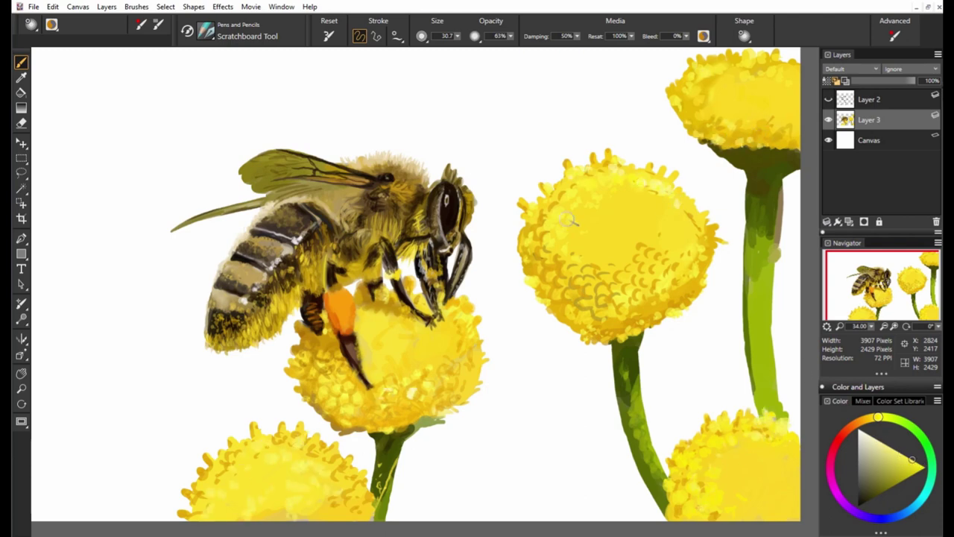
On a new layer, spray soft green and brown haze across the whole background
{"action": "left_click", "coordinate": [852, 222]}
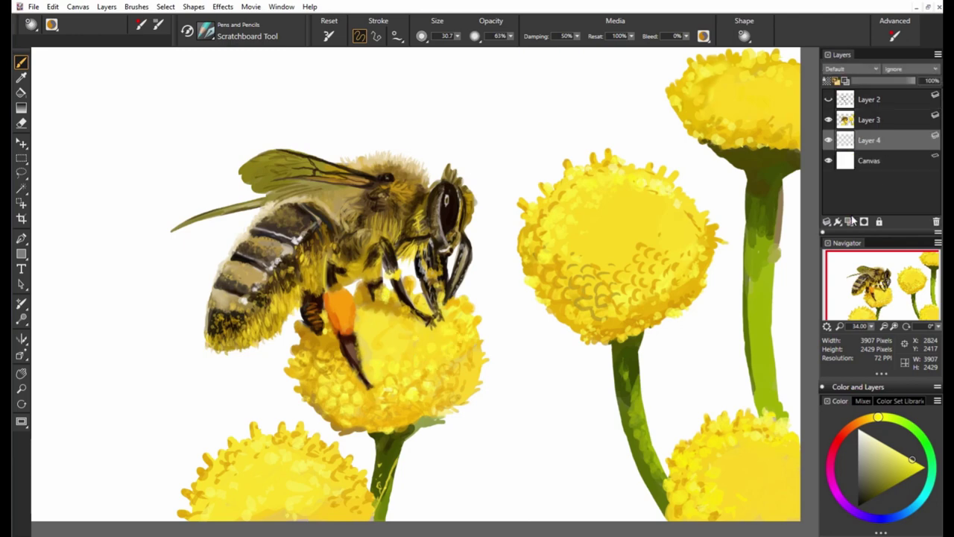
{"action": "key", "text": "ctrl+minus"}
{"action": "mouse_move", "coordinate": [470, 373]}
{"action": "left_mouse_down"}
{"action": "mouse_move", "coordinate": [544, 405]}
{"action": "mouse_move", "coordinate": [612, 358]}
{"action": "left_mouse_up"}
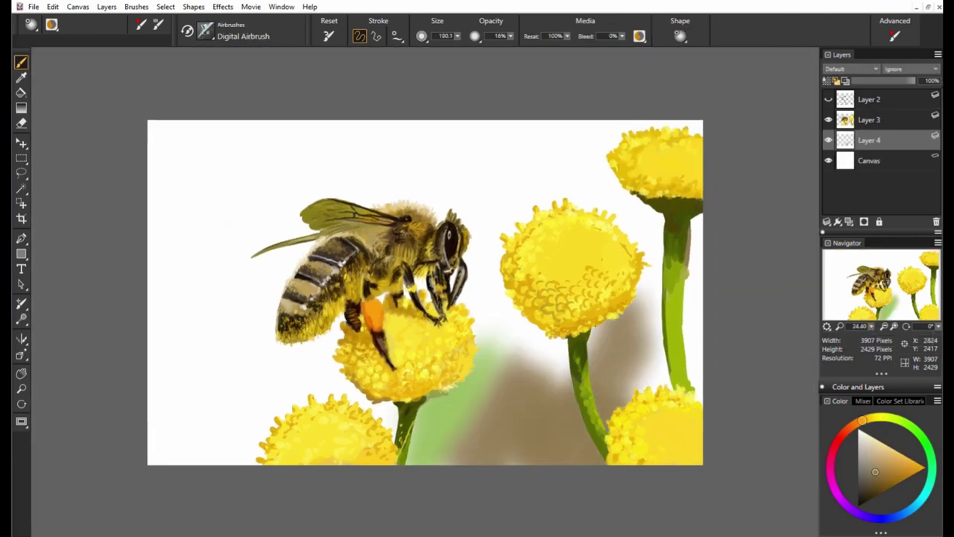
{"action": "mouse_move", "coordinate": [537, 358]}
{"action": "left_mouse_down"}
{"action": "mouse_move", "coordinate": [597, 432]}
{"action": "mouse_move", "coordinate": [672, 239]}
{"action": "mouse_move", "coordinate": [567, 179]}
{"action": "mouse_move", "coordinate": [584, 194]}
{"action": "mouse_move", "coordinate": [575, 145]}
{"action": "mouse_move", "coordinate": [358, 149]}
{"action": "left_mouse_up"}
{"action": "mouse_move", "coordinate": [522, 134]}
{"action": "left_mouse_down"}
{"action": "mouse_move", "coordinate": [492, 335]}
{"action": "mouse_move", "coordinate": [621, 341]}
{"action": "left_mouse_up"}
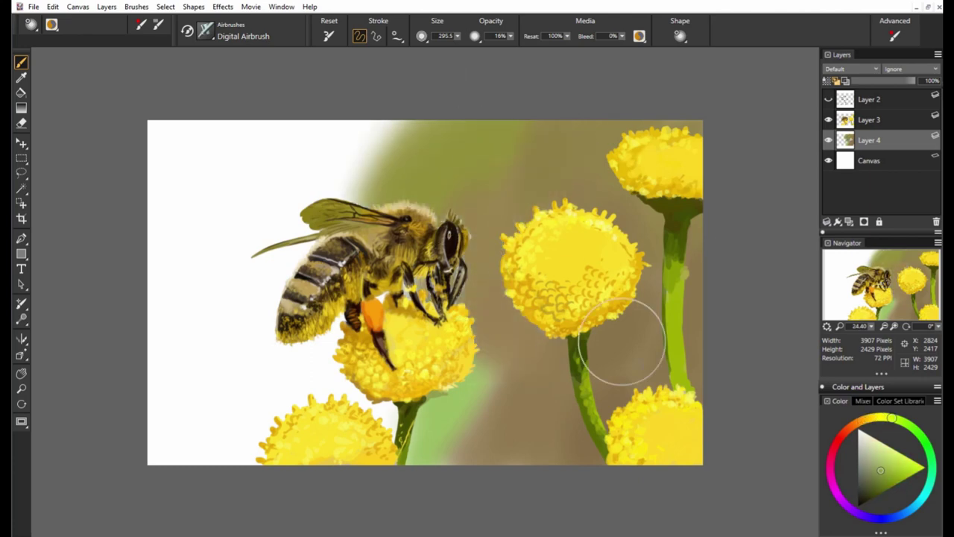
{"action": "left_click", "coordinate": [472, 387], "text": "alt"}
{"action": "mouse_move", "coordinate": [313, 343]}
{"action": "left_mouse_down"}
{"action": "mouse_move", "coordinate": [412, 491]}
{"action": "mouse_move", "coordinate": [269, 298]}
{"action": "mouse_move", "coordinate": [299, 149]}
{"action": "mouse_move", "coordinate": [194, 224]}
{"action": "mouse_move", "coordinate": [186, 418]}
{"action": "left_mouse_up"}
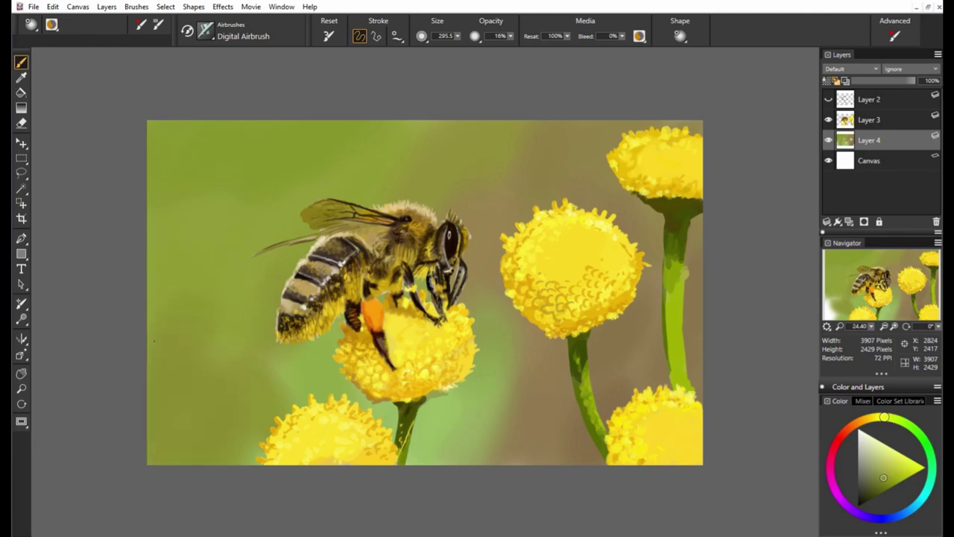
{"action": "left_click_drag", "start_coordinate": [202, 452], "coordinate": [224, 439]}
Resize the airbrush, pick yellow tones, then duplicate the bee-and-flowers layer
{"action": "key", "text": "bracketleft"}
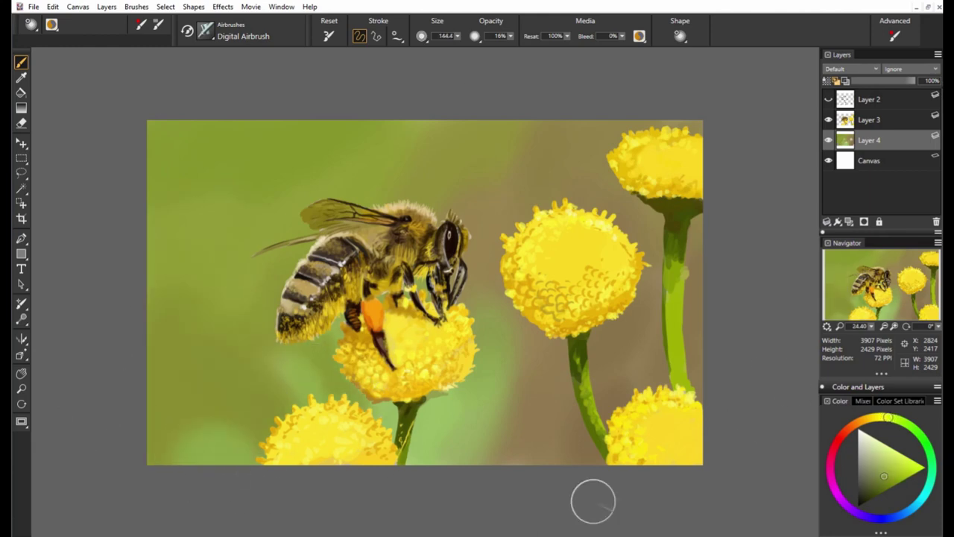
{"action": "left_click", "coordinate": [516, 152], "text": "alt"}
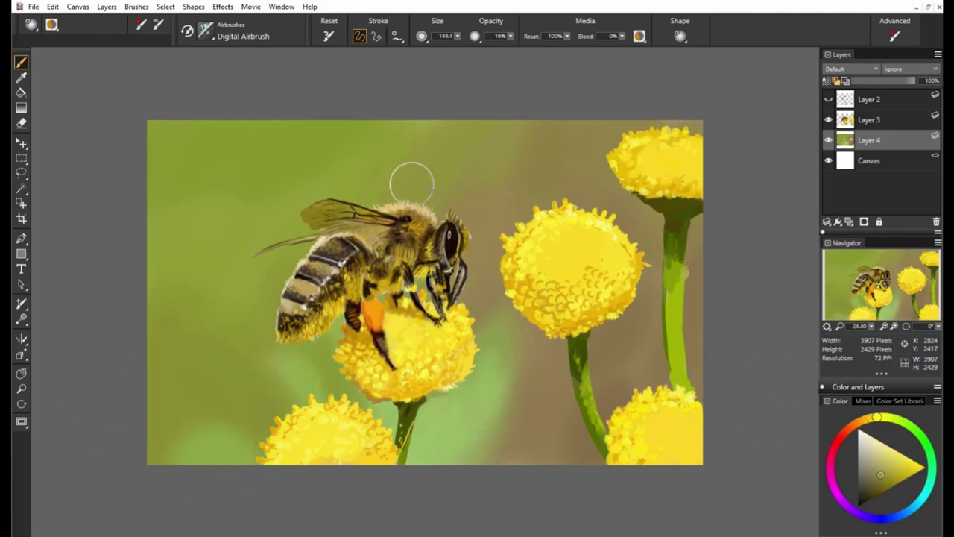
{"action": "left_click", "coordinate": [650, 371], "text": "alt"}
{"action": "key", "text": "bracketright"}
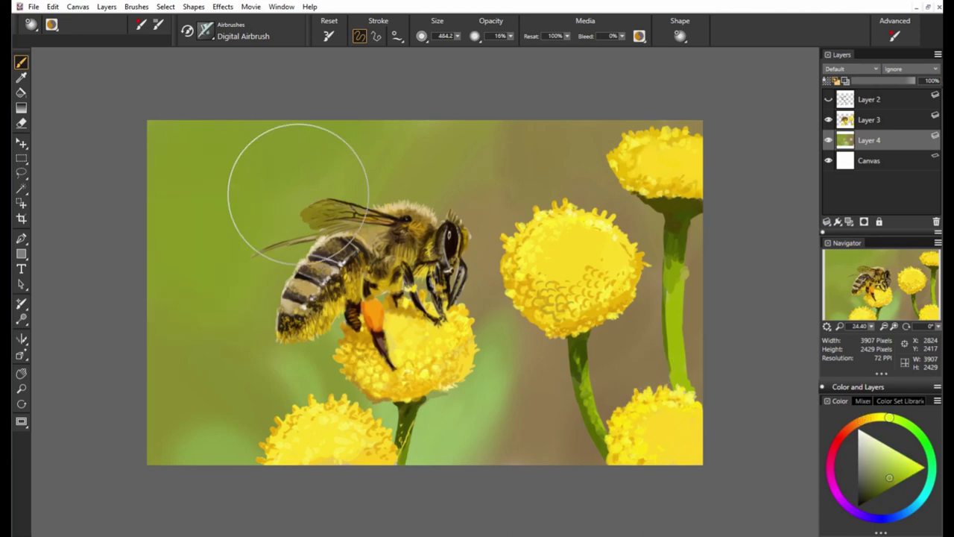
{"action": "key", "text": "bracketleft"}
{"action": "left_click", "coordinate": [498, 313], "text": "alt"}
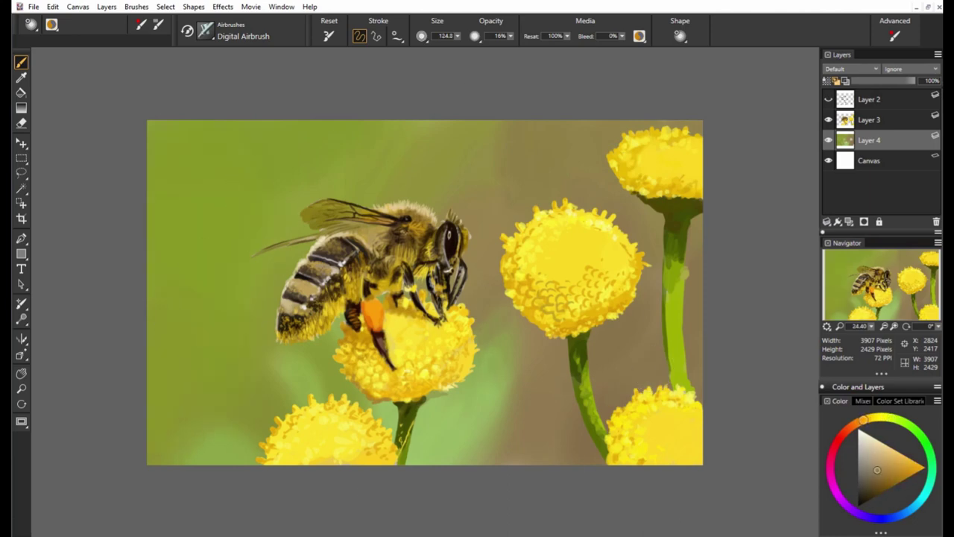
{"action": "left_click", "coordinate": [327, 309], "text": "alt"}
{"action": "key", "text": "bracketright"}
{"action": "key", "text": "bracketright"}
{"action": "key", "text": "ctrl+c"}
{"action": "key", "text": "ctrl+v"}
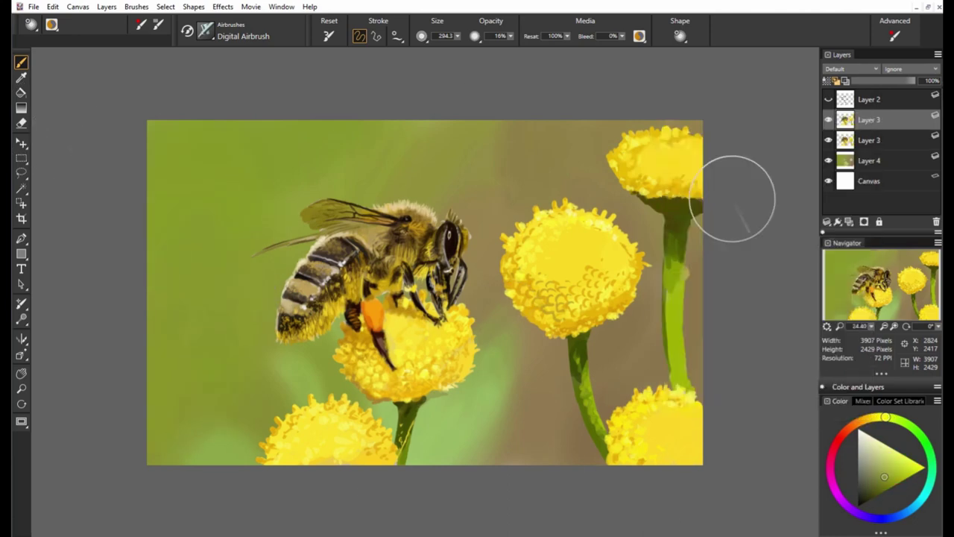
Hide the original Layer 3 and smear-soften the right and middle flower stems
{"action": "left_click", "coordinate": [828, 141]}
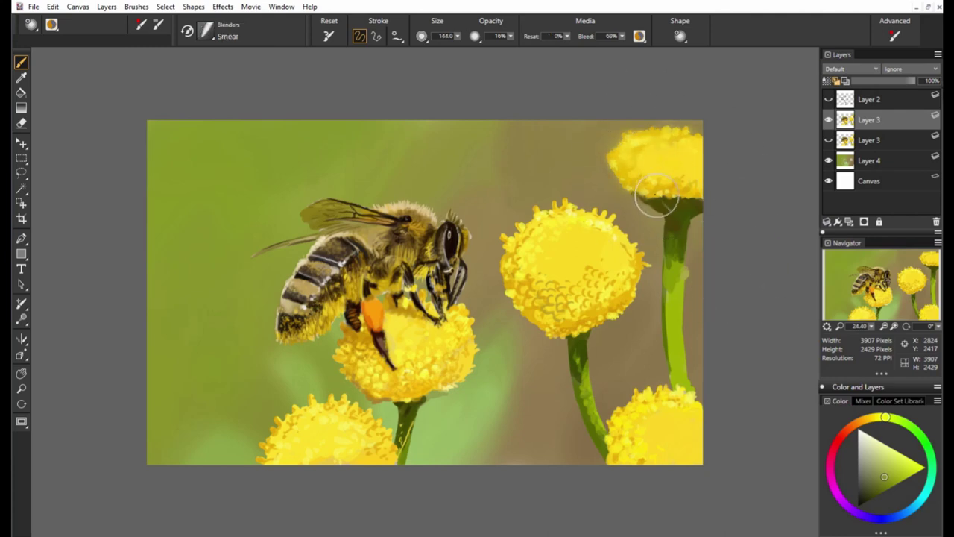
{"action": "left_click_drag", "start_coordinate": [654, 207], "coordinate": [666, 328]}
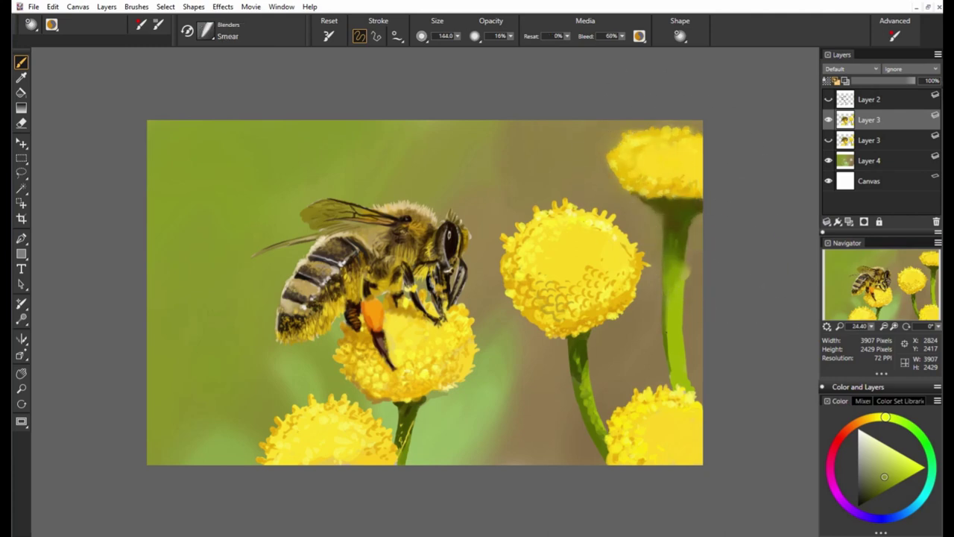
{"action": "mouse_move", "coordinate": [577, 341]}
{"action": "left_mouse_down"}
{"action": "mouse_move", "coordinate": [588, 441]}
{"action": "mouse_move", "coordinate": [568, 373]}
{"action": "left_mouse_up"}
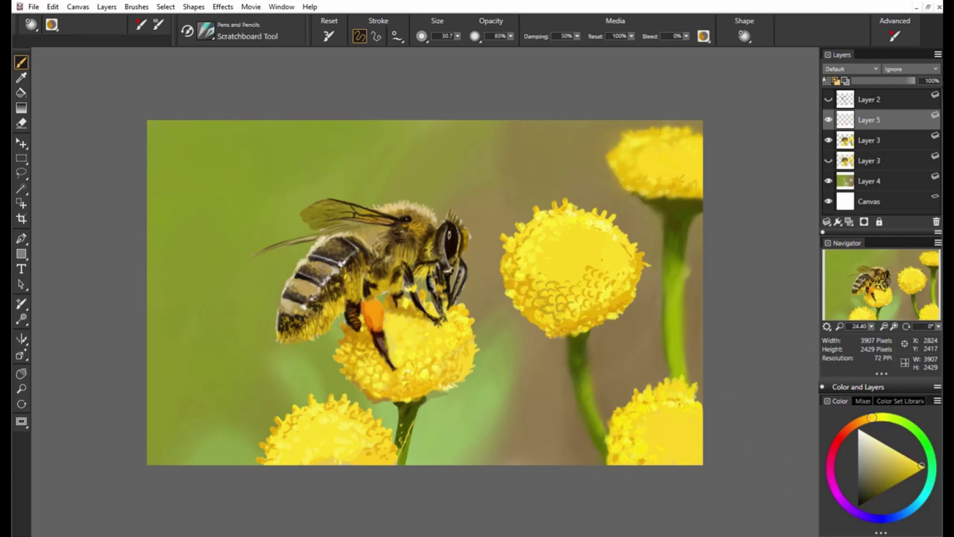
Try yellow-green, saturated yellow and orange-yellow colours, then darken toward green
{"action": "left_click", "coordinate": [679, 373], "text": "alt"}
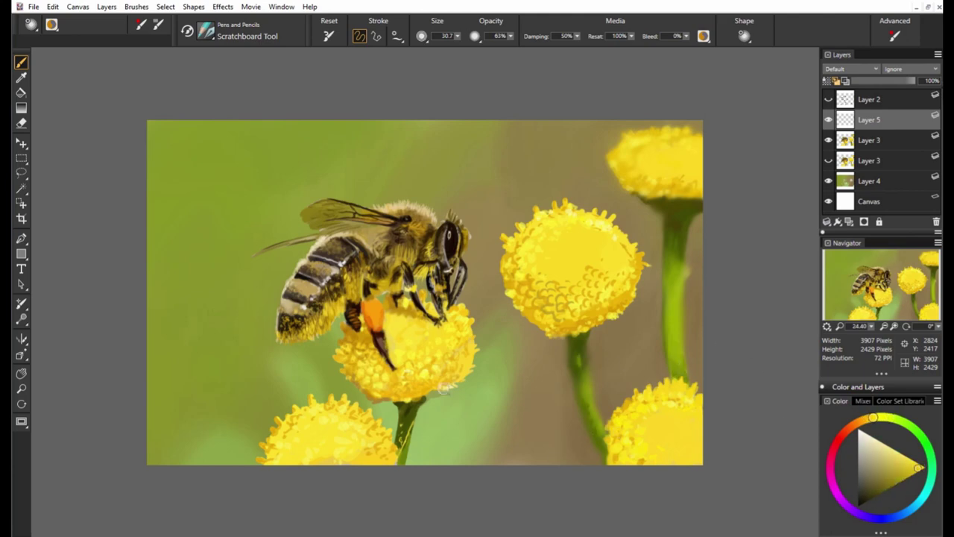
{"action": "left_click", "coordinate": [440, 388], "text": "alt"}
{"action": "left_click", "coordinate": [349, 379], "text": "alt"}
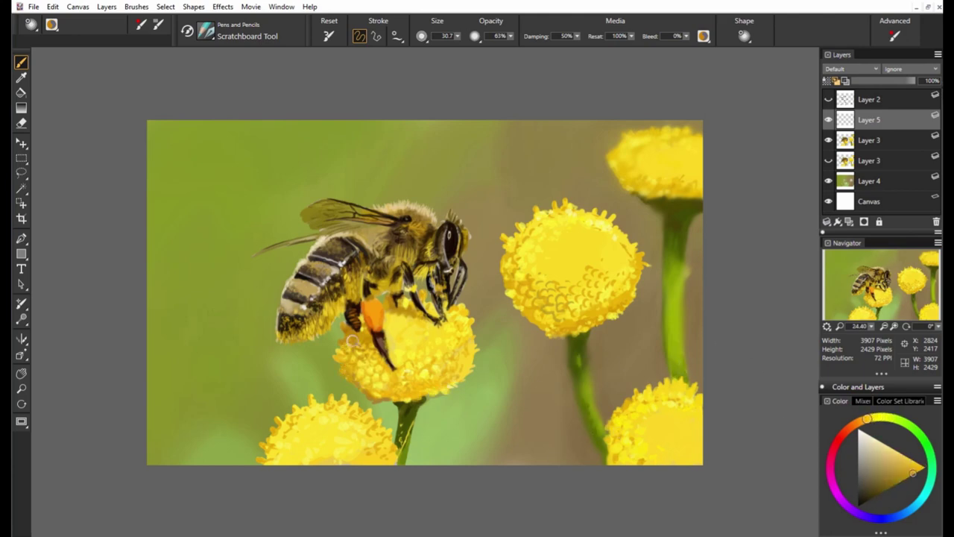
{"action": "left_click", "coordinate": [413, 407], "text": "alt"}
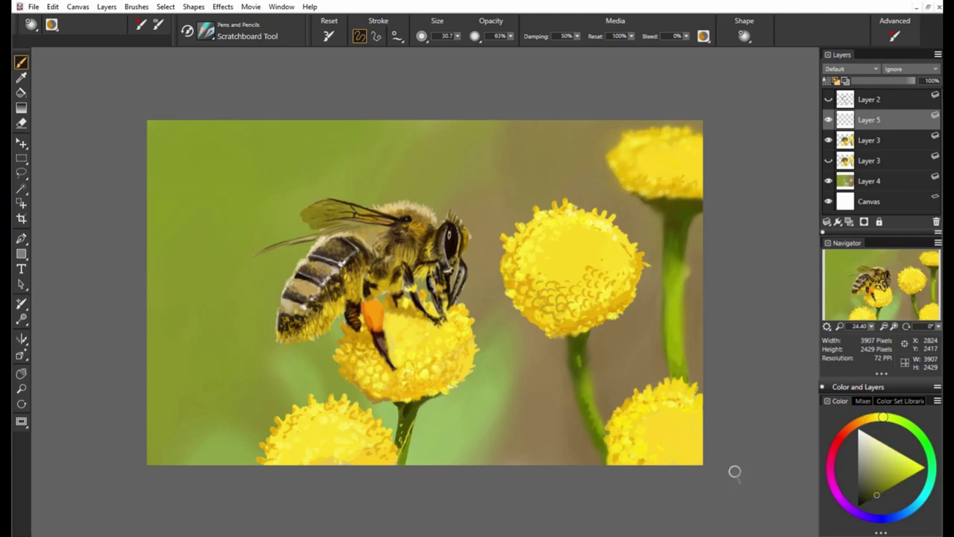
{"action": "left_click", "coordinate": [397, 401], "text": "alt"}
{"action": "left_click", "coordinate": [610, 409], "text": "alt"}
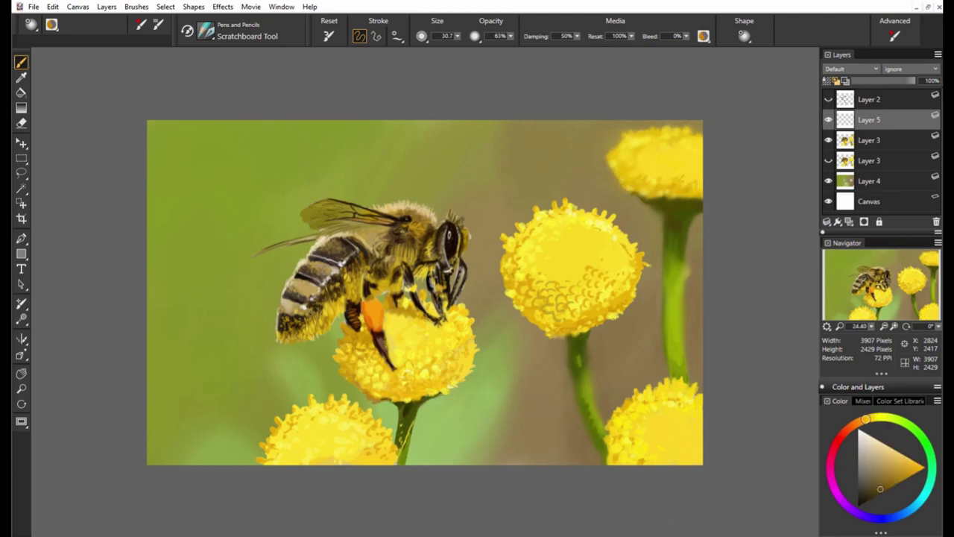
{"action": "left_click", "coordinate": [580, 247], "text": "alt"}
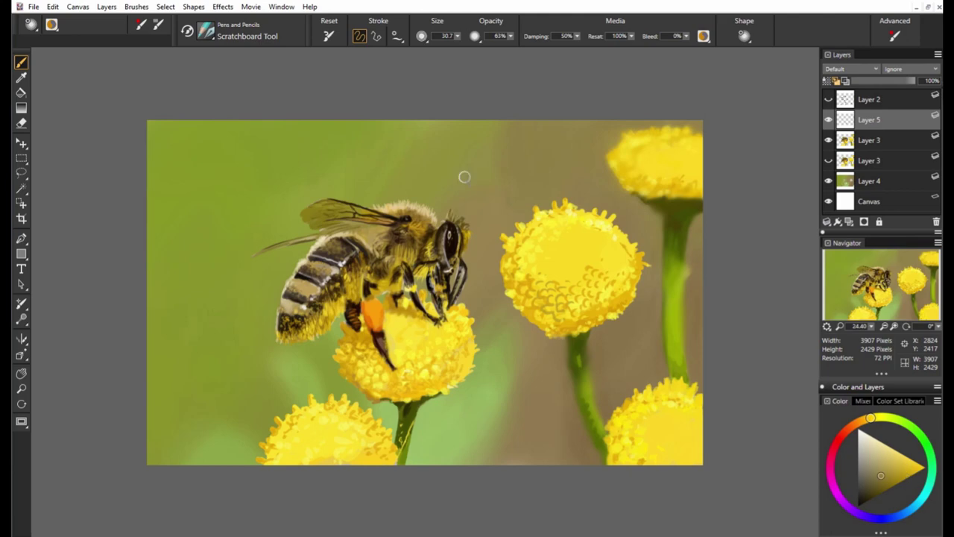
{"action": "left_click", "coordinate": [442, 217], "text": "alt"}
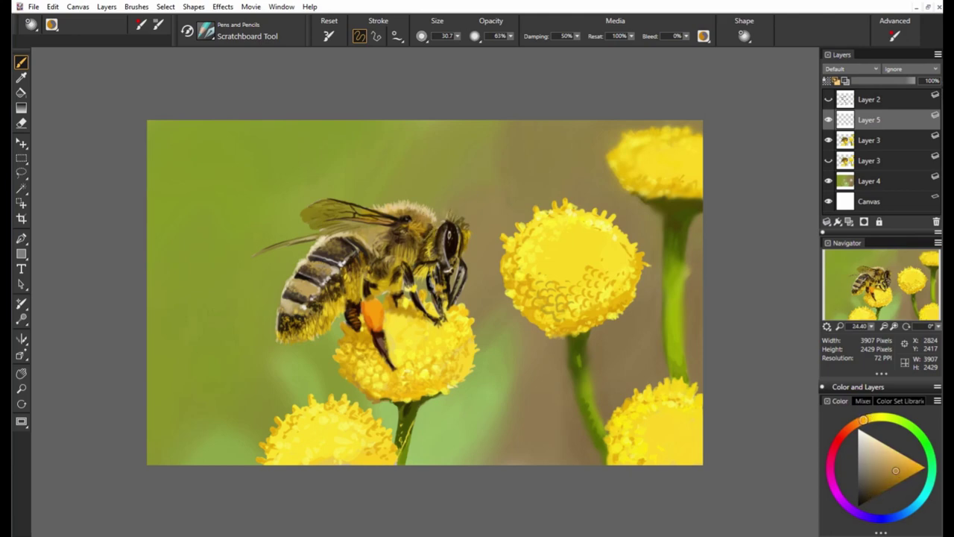
{"action": "left_click", "coordinate": [401, 215], "text": "alt"}
{"action": "left_click", "coordinate": [420, 261], "text": "alt"}
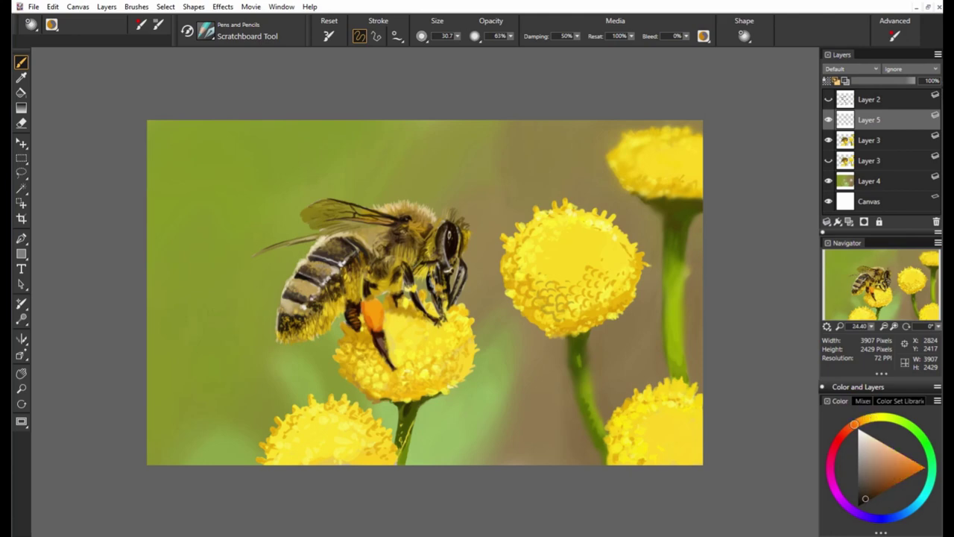
{"action": "left_click", "coordinate": [348, 226], "text": "alt"}
{"action": "left_click", "coordinate": [303, 244], "text": "alt"}
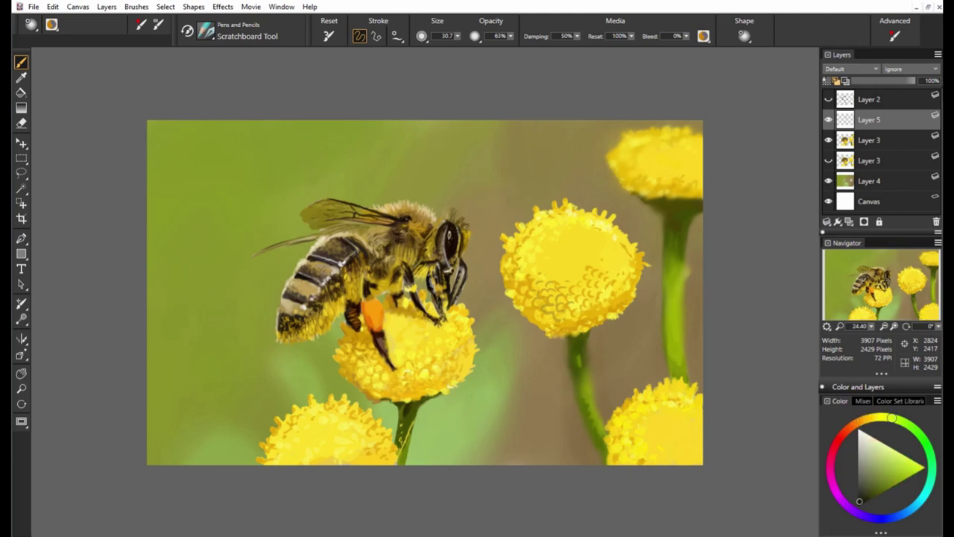
Pick a saturated orange, a near-black, then settle on a muted grey-yellow
{"action": "left_click", "coordinate": [283, 323], "text": "alt"}
{"action": "left_click", "coordinate": [554, 339], "text": "alt"}
{"action": "left_click", "coordinate": [281, 304], "text": "alt"}
{"action": "left_click", "coordinate": [382, 261], "text": "alt"}
{"action": "left_click", "coordinate": [364, 310], "text": "alt"}
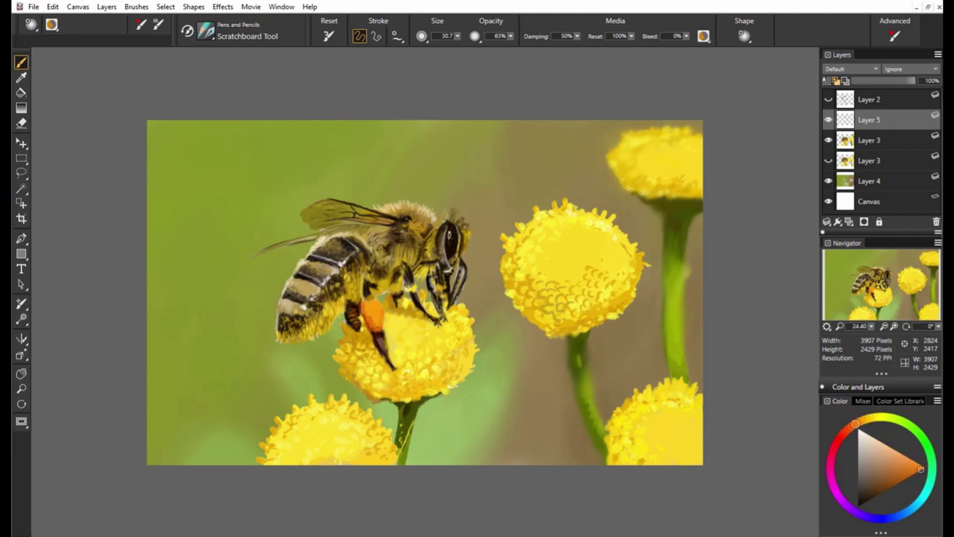
{"action": "left_click", "coordinate": [394, 280], "text": "alt"}
{"action": "left_click", "coordinate": [436, 321], "text": "alt"}
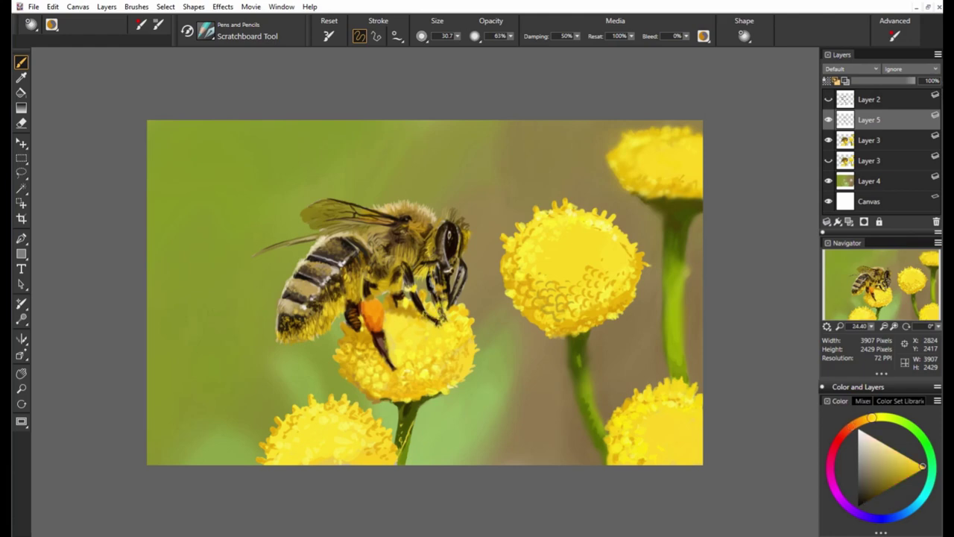
{"action": "left_click", "coordinate": [459, 299], "text": "alt"}
{"action": "left_click", "coordinate": [639, 377], "text": "alt"}
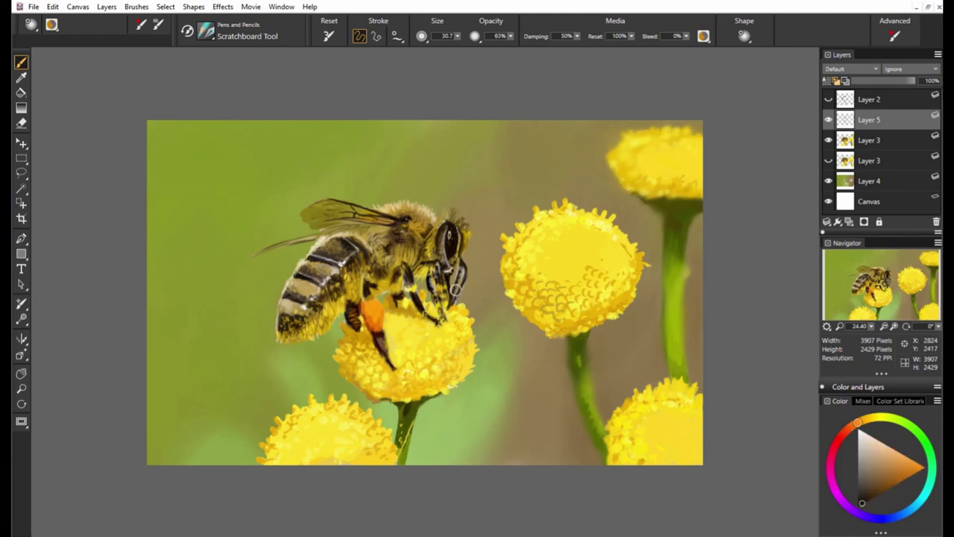
{"action": "left_click", "coordinate": [453, 290], "text": "alt"}
Shade the right green stem in dark olive, then choose an orange-brown
{"action": "left_click", "coordinate": [646, 364], "text": "alt"}
{"action": "left_click", "coordinate": [328, 324], "text": "alt"}
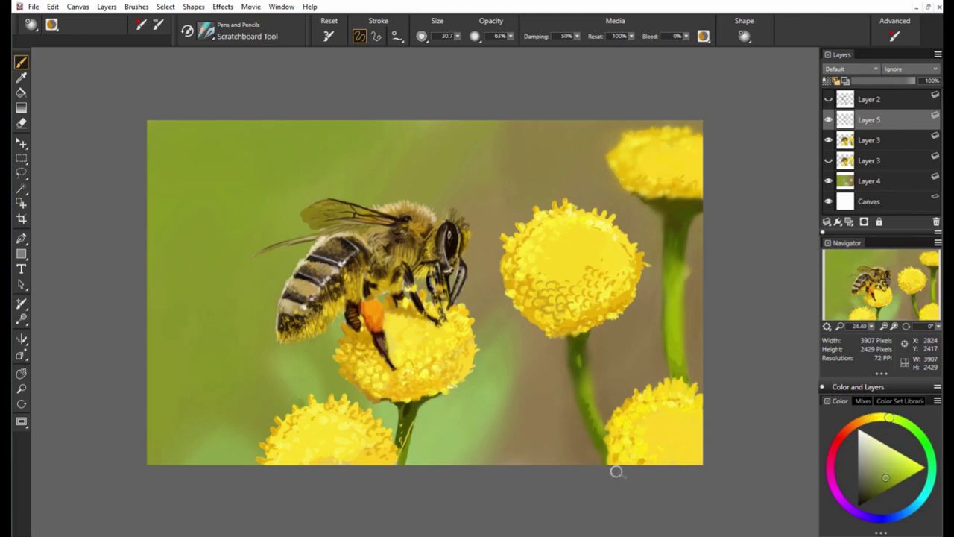
{"action": "left_click", "coordinate": [692, 295], "text": "alt"}
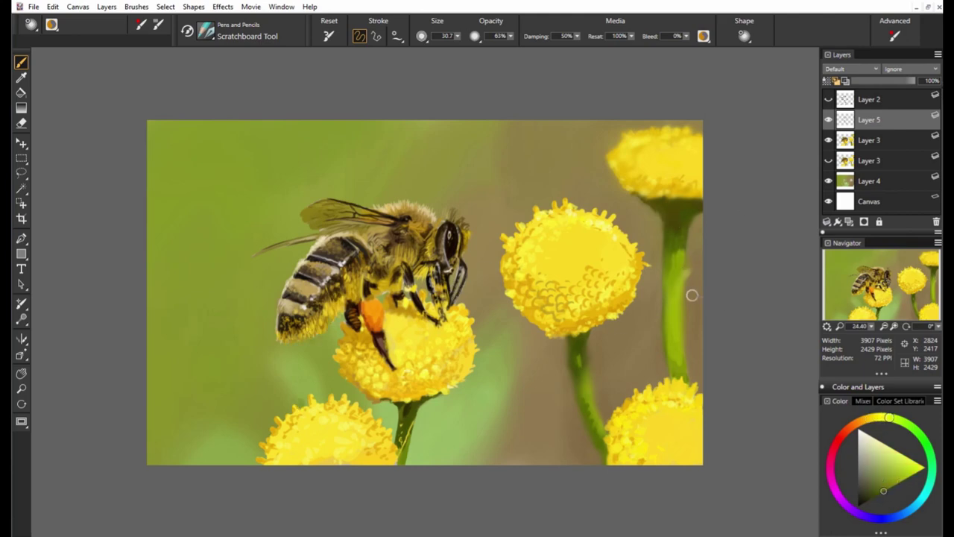
{"action": "left_click", "coordinate": [667, 253], "text": "alt"}
{"action": "left_click_drag", "start_coordinate": [666, 275], "coordinate": [666, 307]}
{"action": "left_click", "coordinate": [665, 334], "text": "alt"}
{"action": "left_click", "coordinate": [580, 364], "text": "alt"}
{"action": "left_click", "coordinate": [587, 332], "text": "alt"}
{"action": "left_click", "coordinate": [554, 351], "text": "alt"}
{"action": "left_click", "coordinate": [589, 329], "text": "alt"}
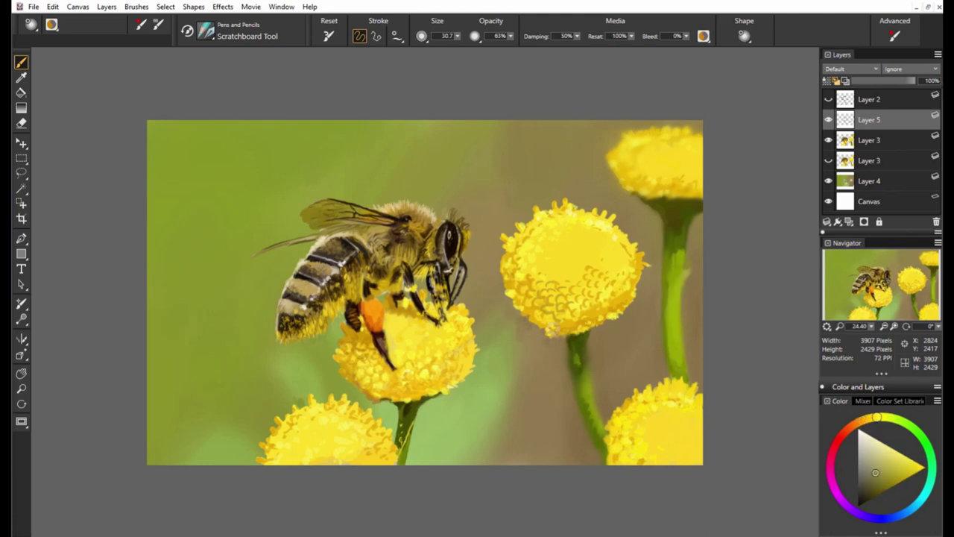
{"action": "left_click", "coordinate": [618, 316], "text": "alt"}
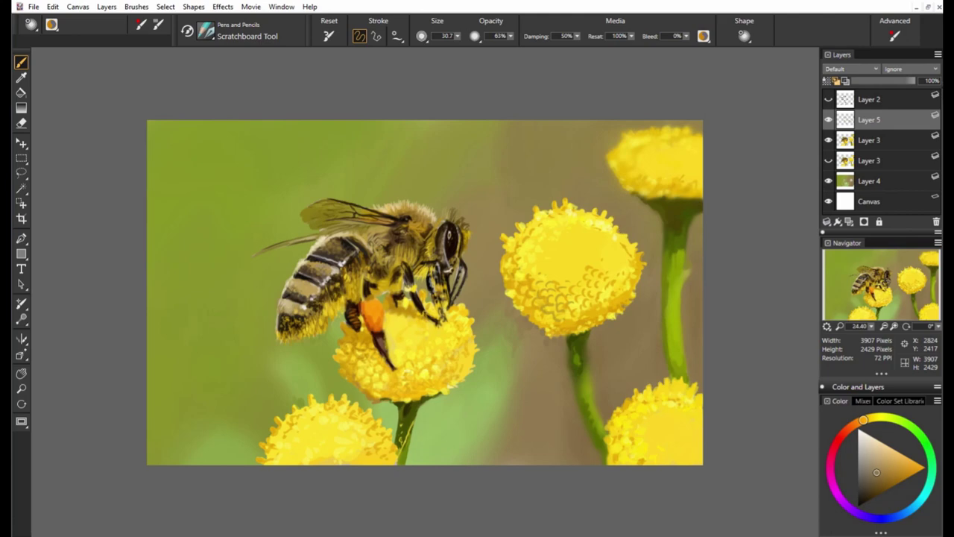
Fine-tune a lighter yellow, lower brush opacity to 32%, and mute it to grey
{"action": "left_click", "coordinate": [606, 287], "text": "alt"}
{"action": "left_click", "coordinate": [391, 227], "text": "alt"}
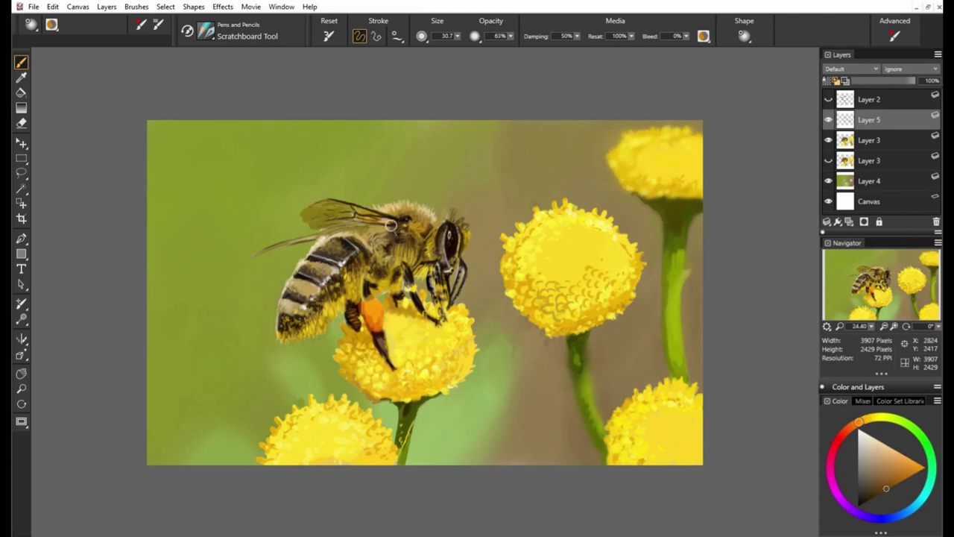
{"action": "left_click", "coordinate": [659, 299], "text": "alt"}
{"action": "left_click", "coordinate": [432, 239], "text": "alt"}
{"action": "left_click", "coordinate": [300, 224], "text": "alt"}
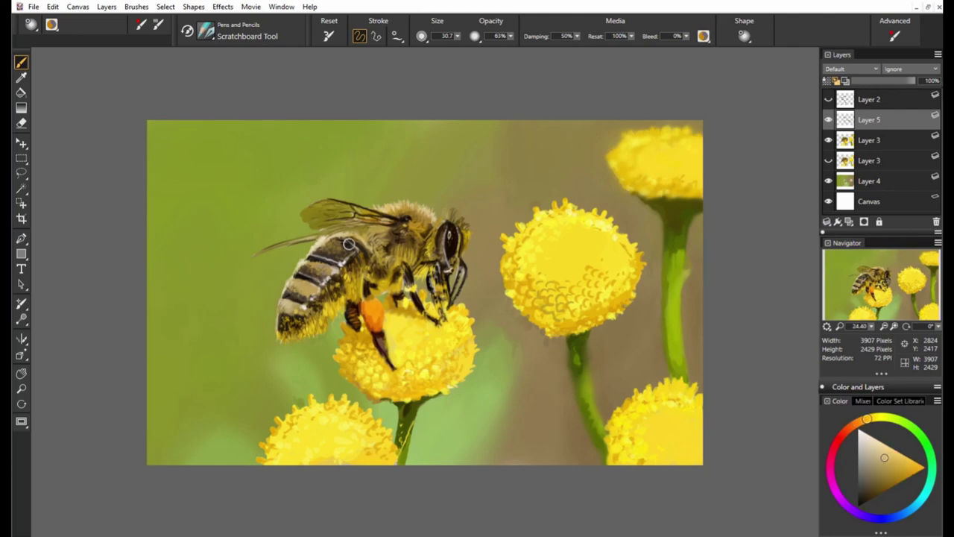
{"action": "left_click", "coordinate": [340, 248], "text": "alt"}
{"action": "left_click", "coordinate": [335, 242], "text": "alt"}
{"action": "left_click", "coordinate": [358, 254], "text": "alt"}
{"action": "left_click", "coordinate": [309, 261], "text": "alt"}
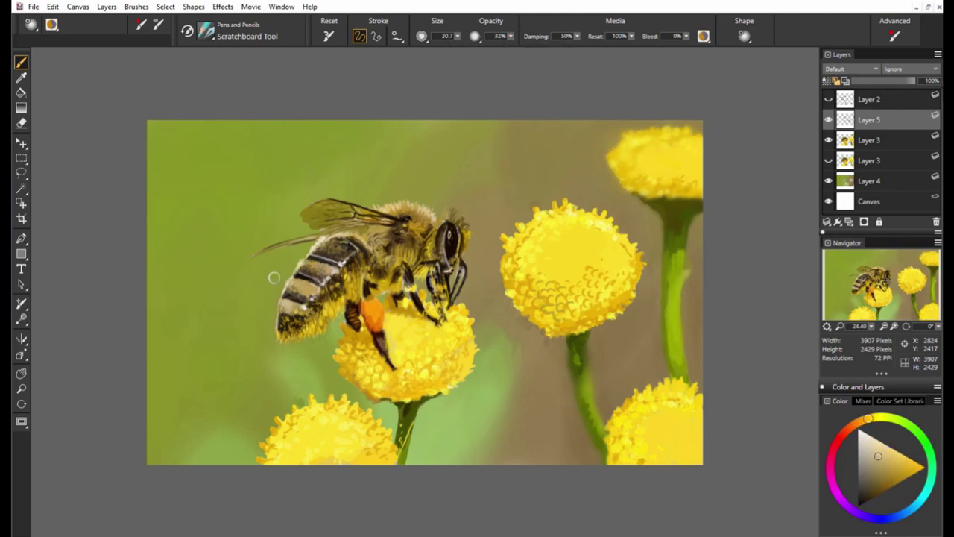
{"action": "left_click", "coordinate": [308, 283], "text": "alt"}
Paint bee details with dark yellow-brown, near-black and bright yellow tones
{"action": "left_click", "coordinate": [301, 279], "text": "alt"}
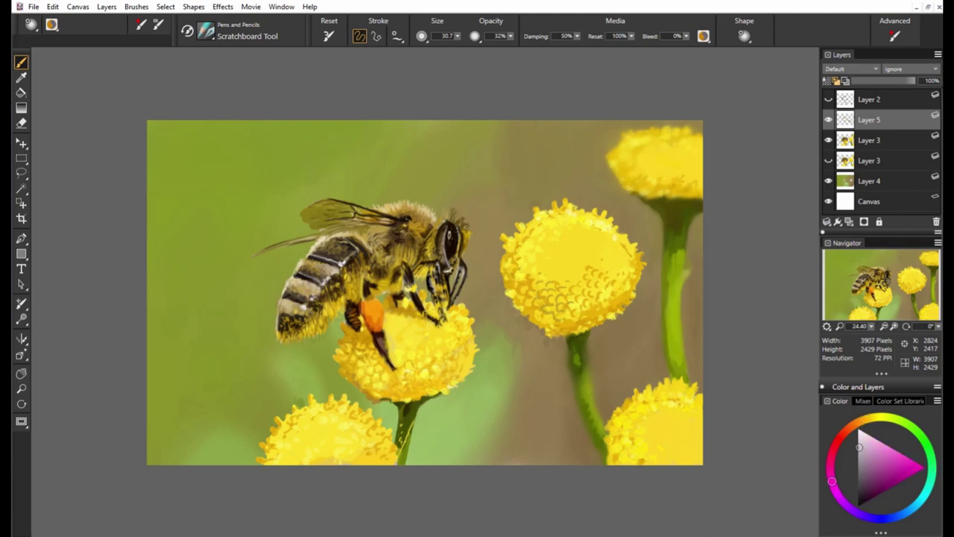
{"action": "left_click", "coordinate": [285, 315], "text": "alt"}
{"action": "left_click", "coordinate": [837, 494]}
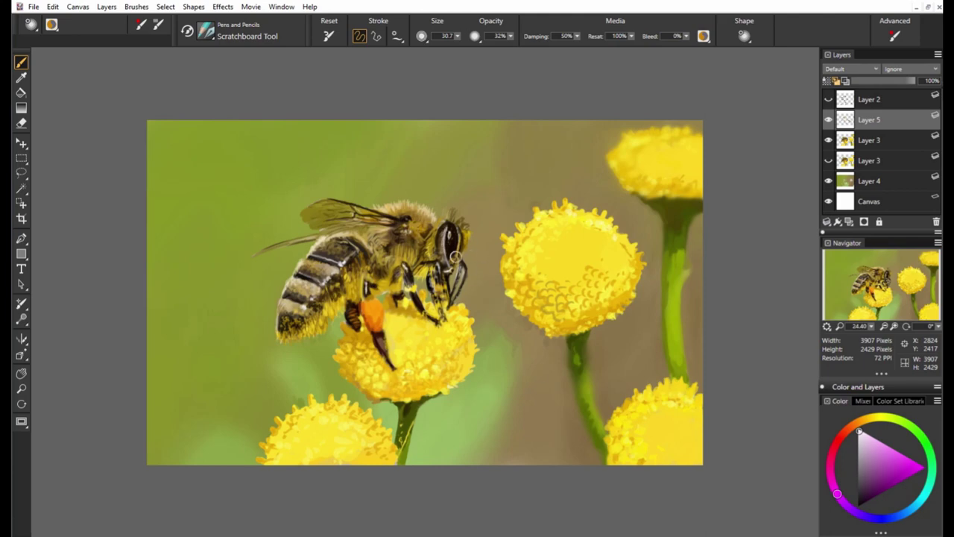
{"action": "left_click", "coordinate": [454, 255], "text": "alt"}
{"action": "left_click", "coordinate": [575, 290], "text": "alt"}
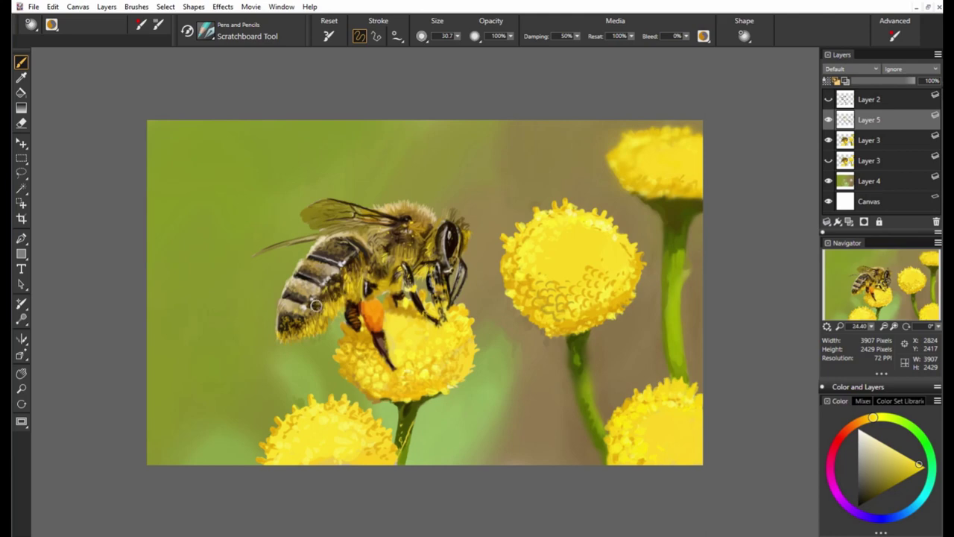
{"action": "left_click", "coordinate": [540, 331], "text": "alt"}
{"action": "left_click", "coordinate": [459, 255], "text": "alt"}
{"action": "left_click", "coordinate": [643, 350], "text": "alt"}
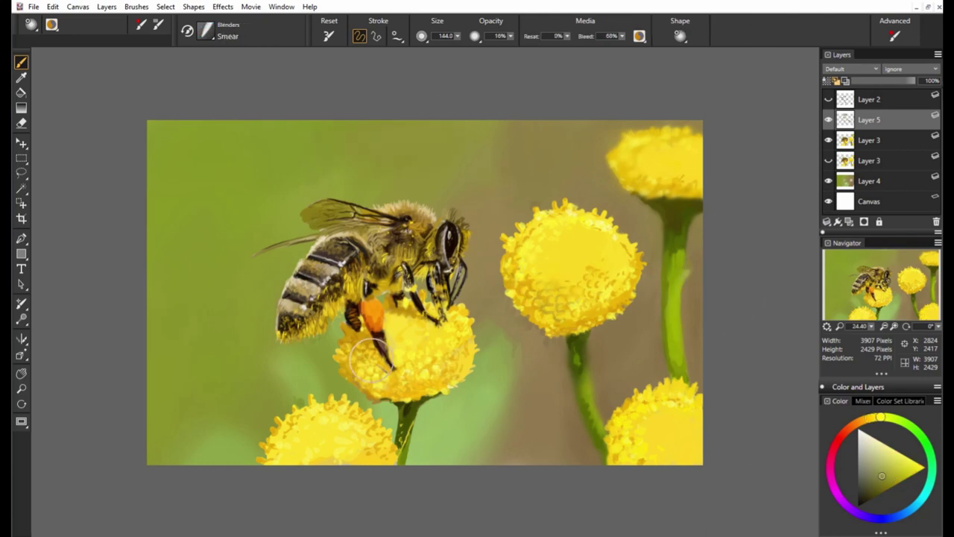
Sample the flower's orange-yellow and smear the flower head edges into the background
{"action": "key", "text": "/"}
{"action": "left_click", "coordinate": [392, 359], "text": "alt"}
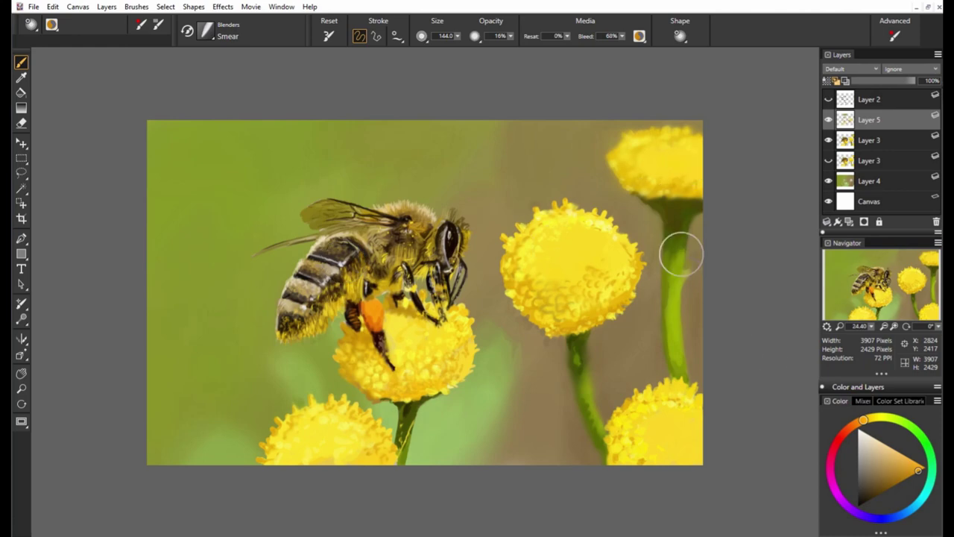
{"action": "left_click", "coordinate": [591, 410], "text": "alt"}
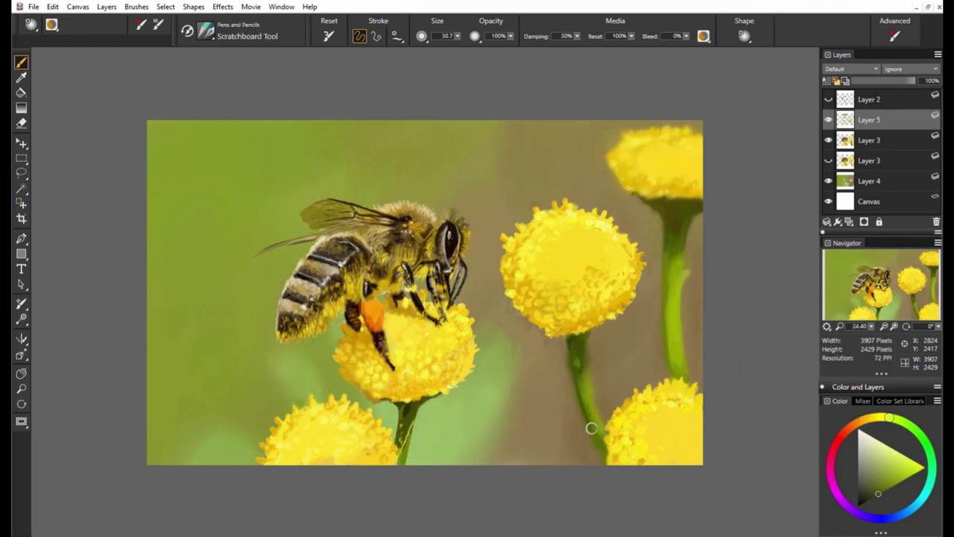
Zoom in and write the white signature in the bottom-left corner
{"action": "key", "text": "ctrl+plus"}
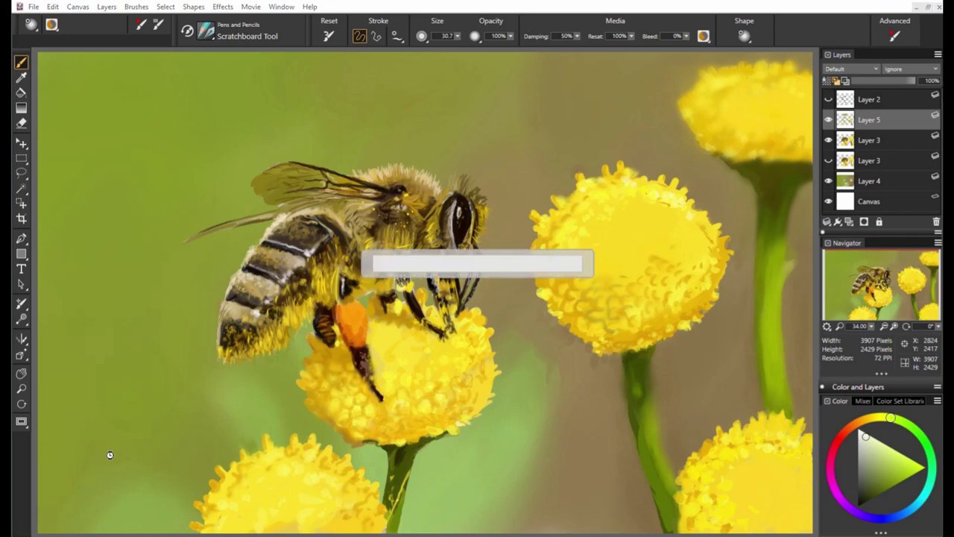
{"action": "mouse_move", "coordinate": [64, 460]}
{"action": "left_mouse_down"}
{"action": "mouse_move", "coordinate": [87, 469]}
{"action": "mouse_move", "coordinate": [78, 481]}
{"action": "mouse_move", "coordinate": [102, 485]}
{"action": "mouse_move", "coordinate": [95, 449]}
{"action": "mouse_move", "coordinate": [110, 470]}
{"action": "mouse_move", "coordinate": [149, 438]}
{"action": "left_mouse_up"}
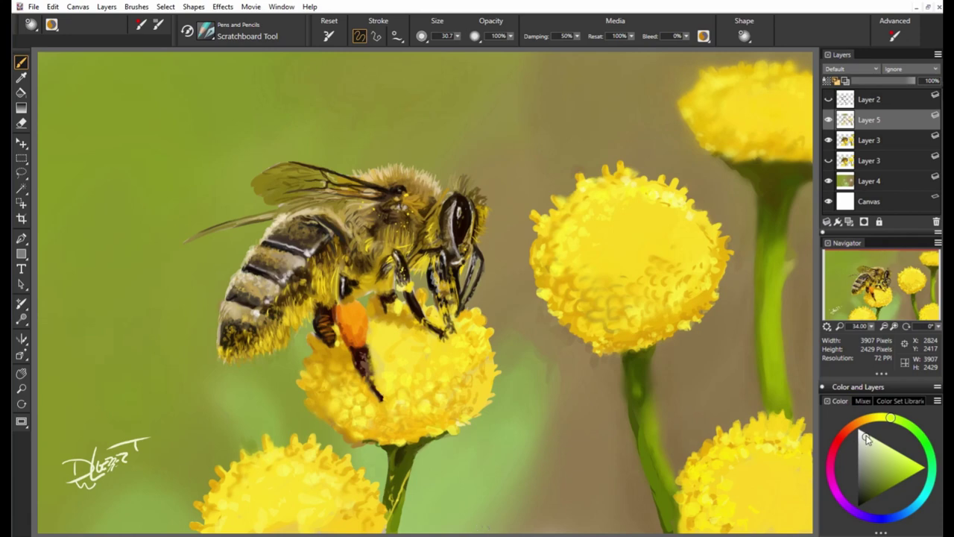
{"action": "left_click", "coordinate": [859, 431]}
Lower the pale green brush's opacity to 32%
{"action": "left_click_drag", "start_coordinate": [510, 36], "coordinate": [531, 47]}
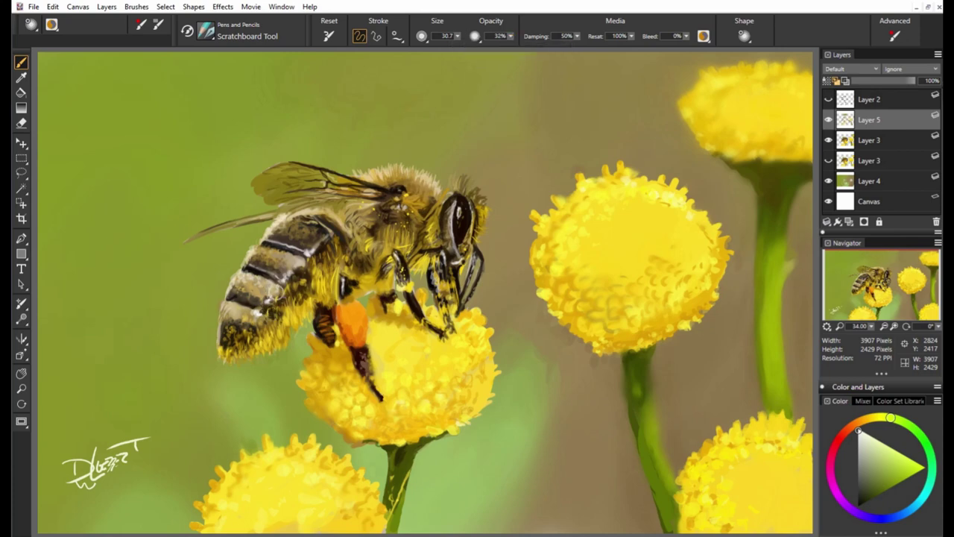